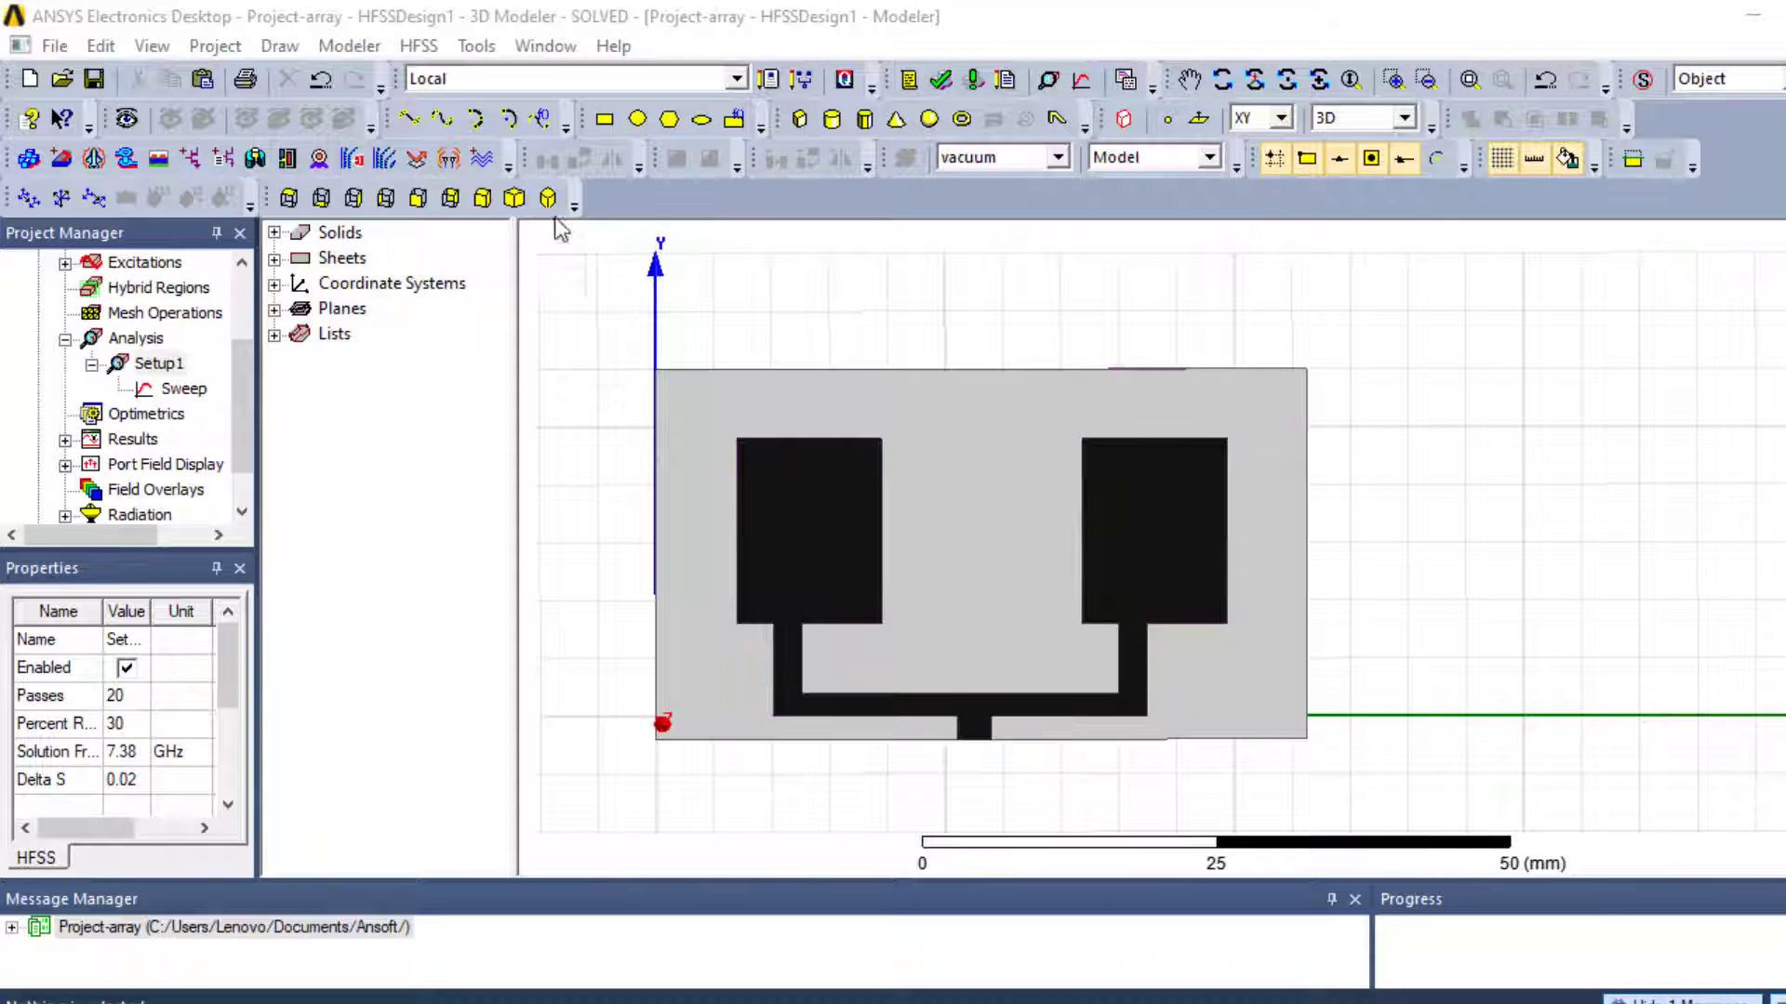
- Tilt the array view slightly upward and bring up the viewport's selection-mode menu
left_click(1222, 79)
left_click_drag(1057, 638, 1144, 669)
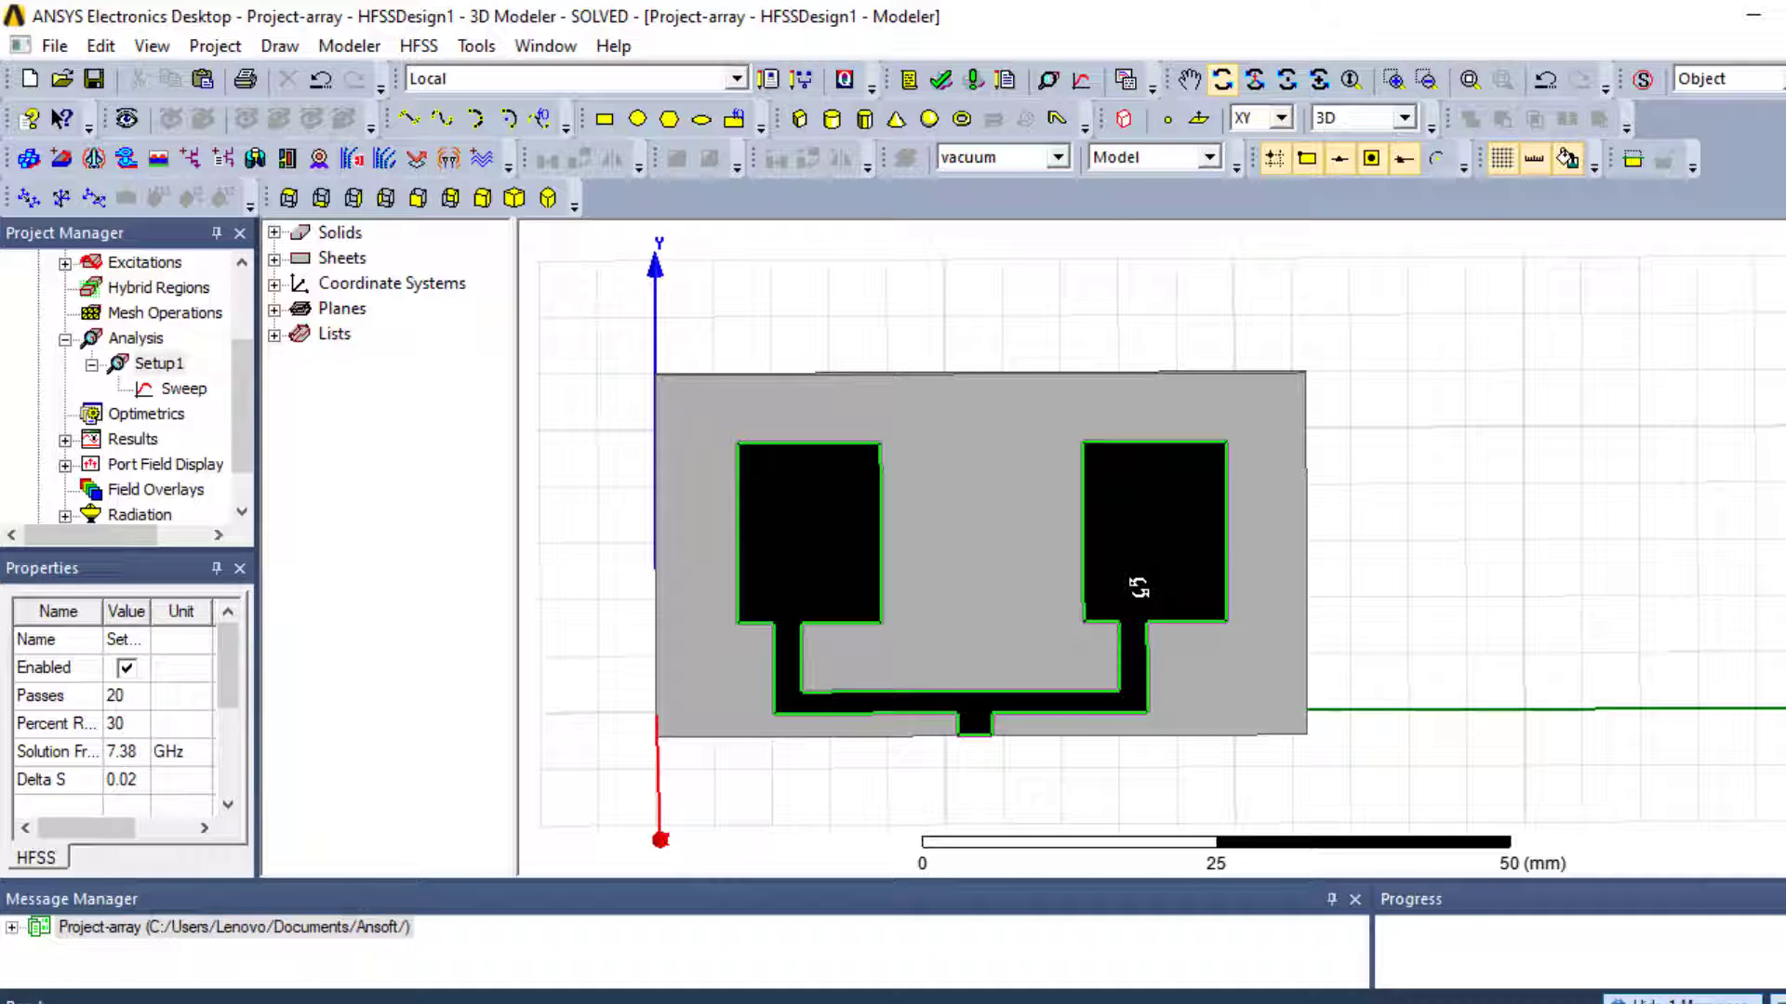
mouse_move(1199, 534)
left_mouse_down()
mouse_move(1202, 487)
mouse_move(1211, 514)
left_mouse_up()
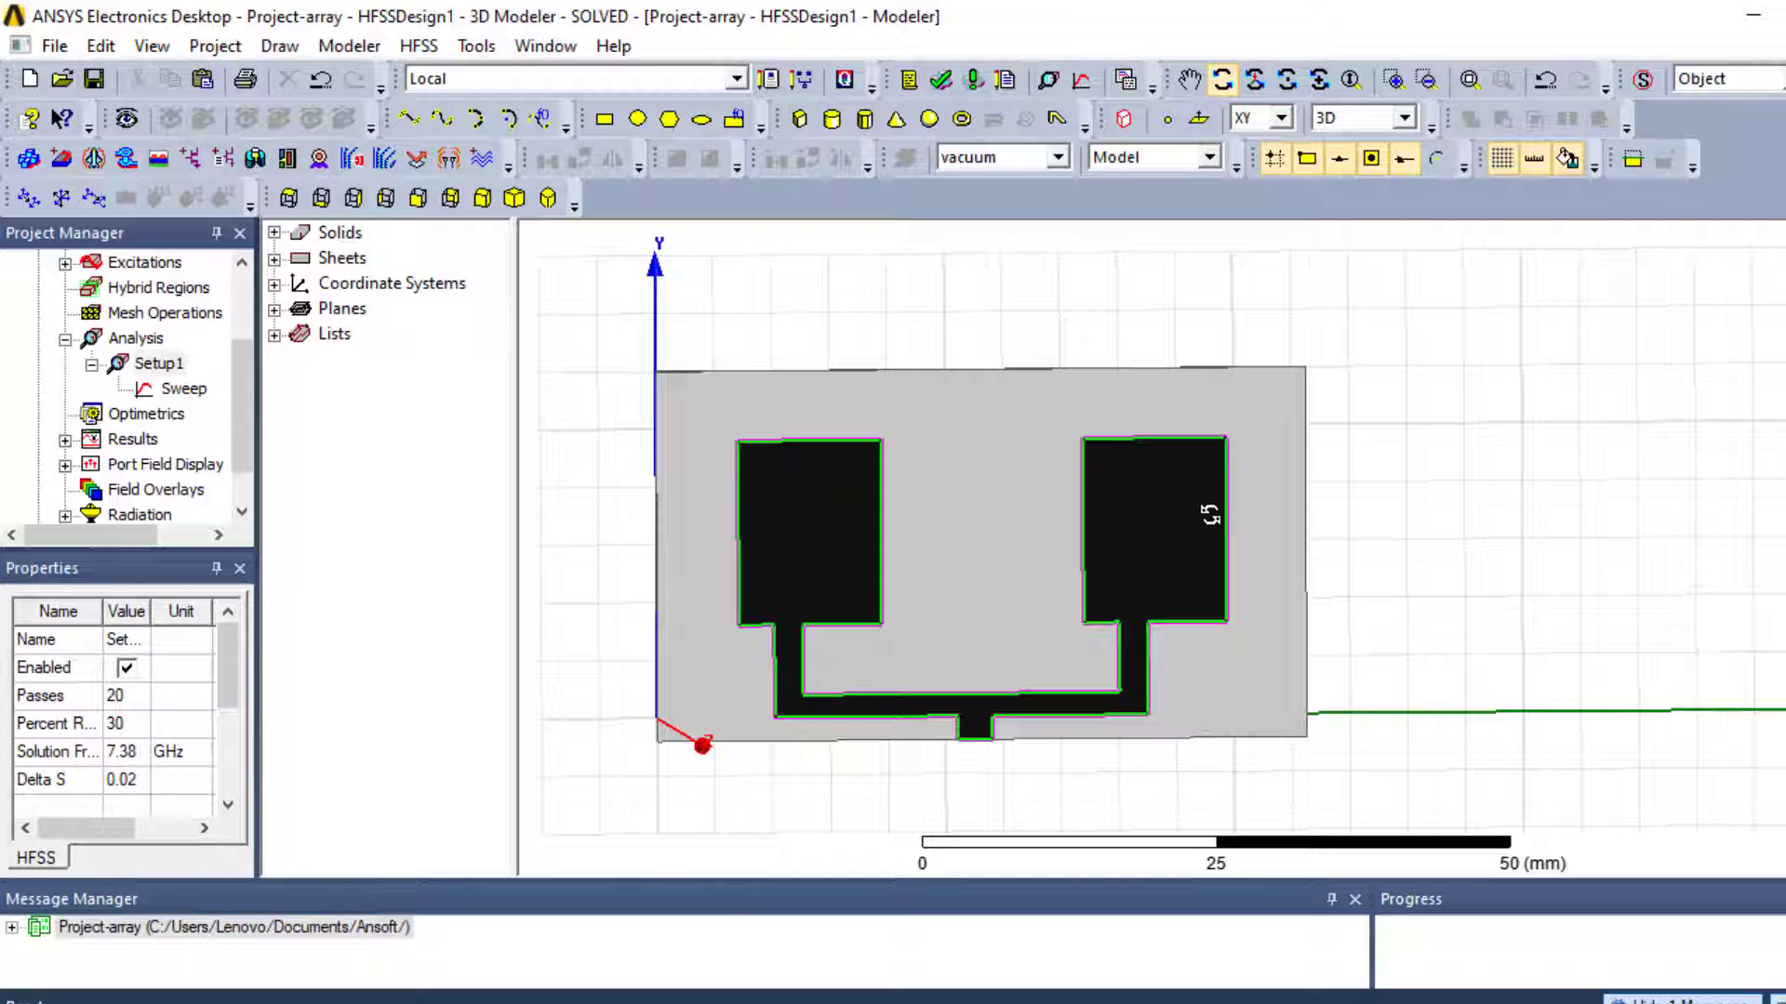
right_click(1466, 407)
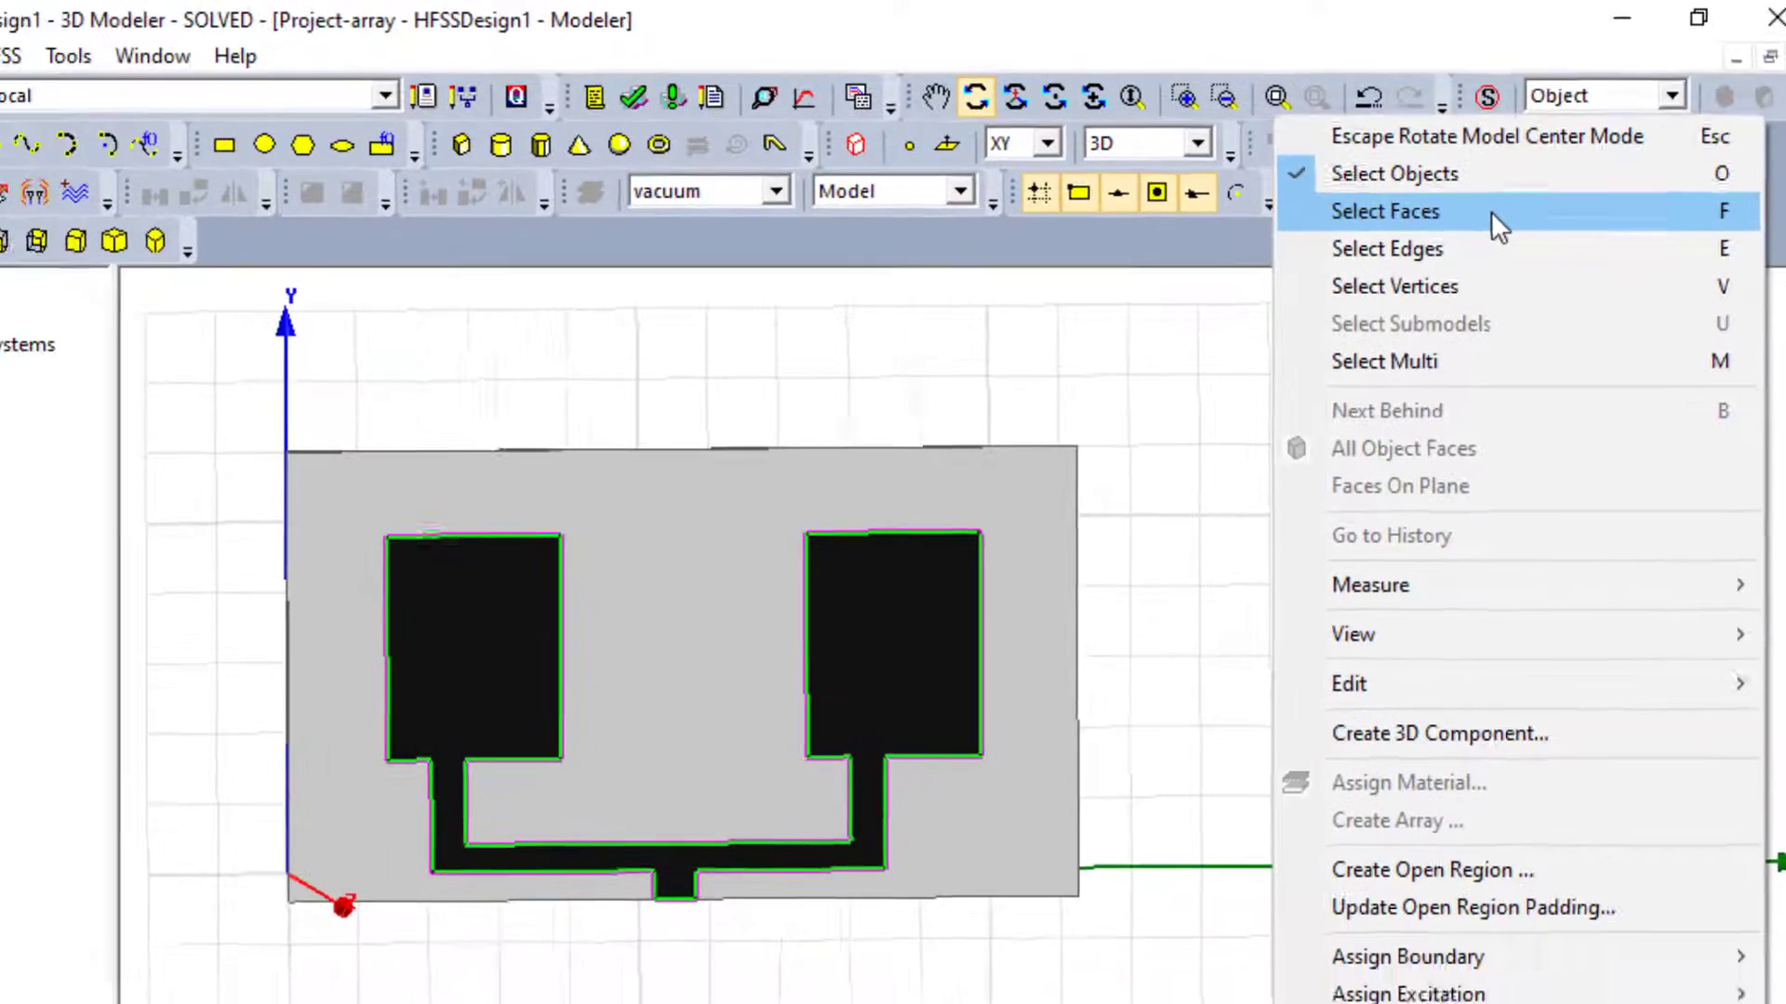
- Switch to face picking, select the patch metal face plus the substrate face, and tilt the view slightly
left_click(1339, 233)
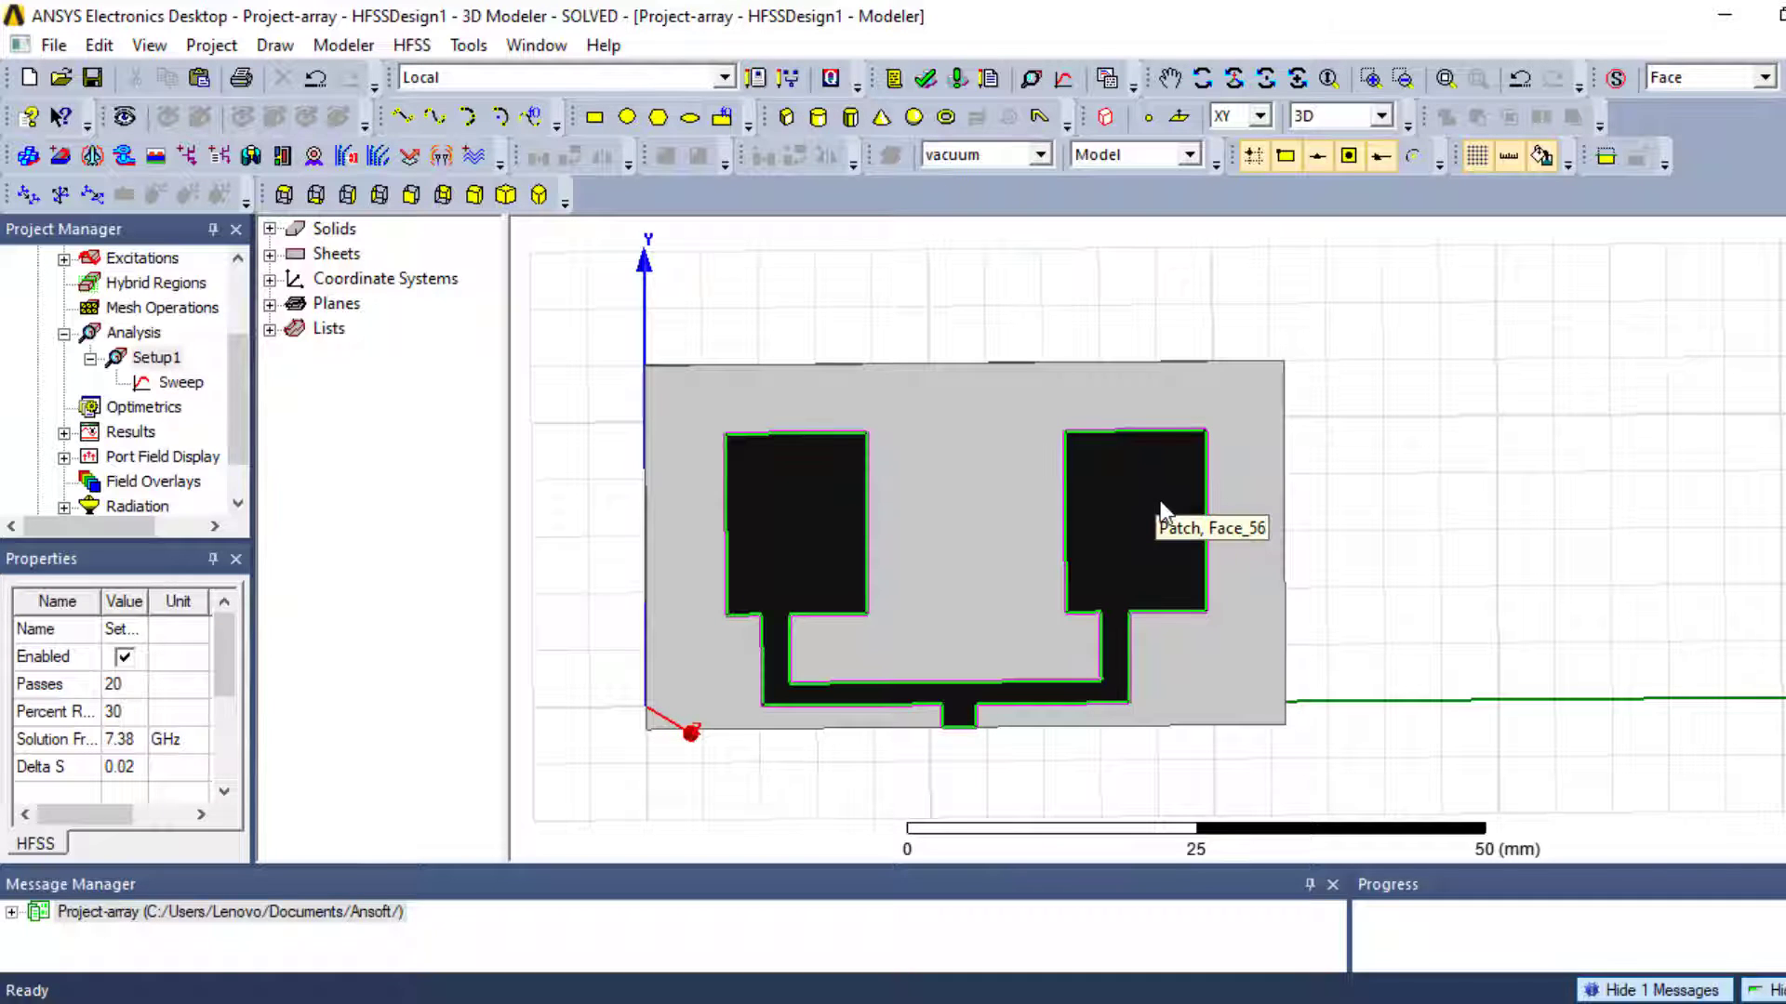
left_click(1159, 507)
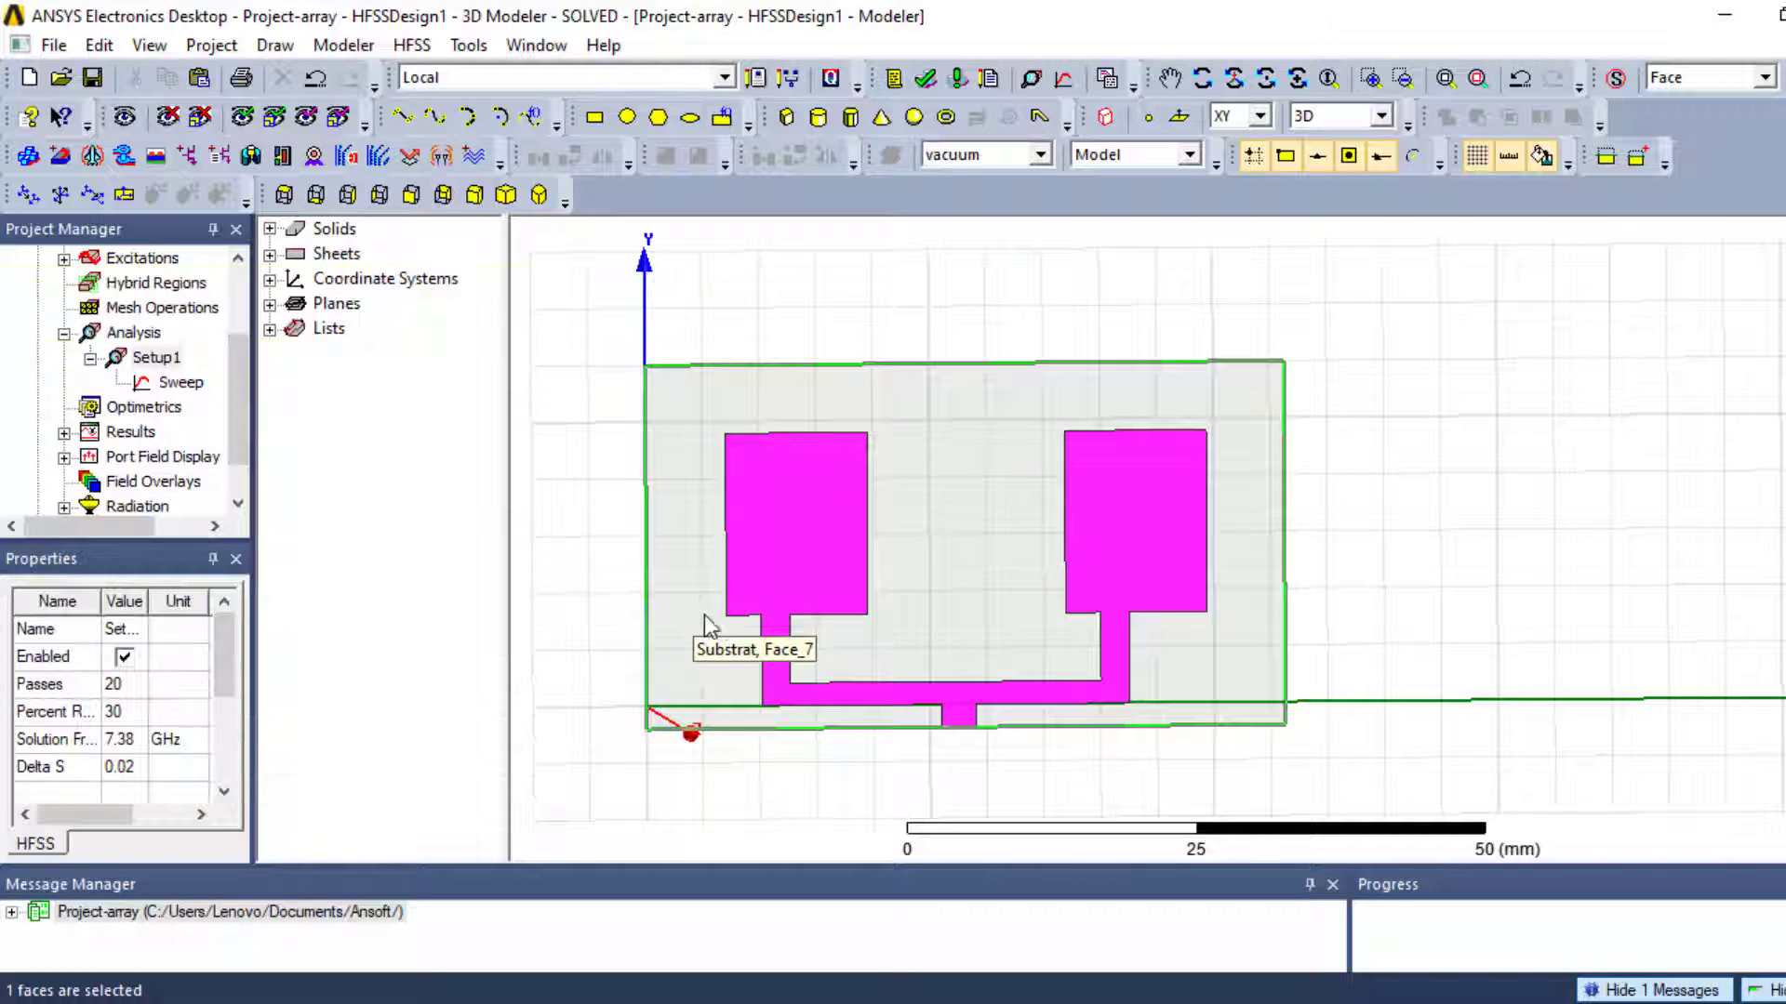
left_click(717, 628, "ctrl")
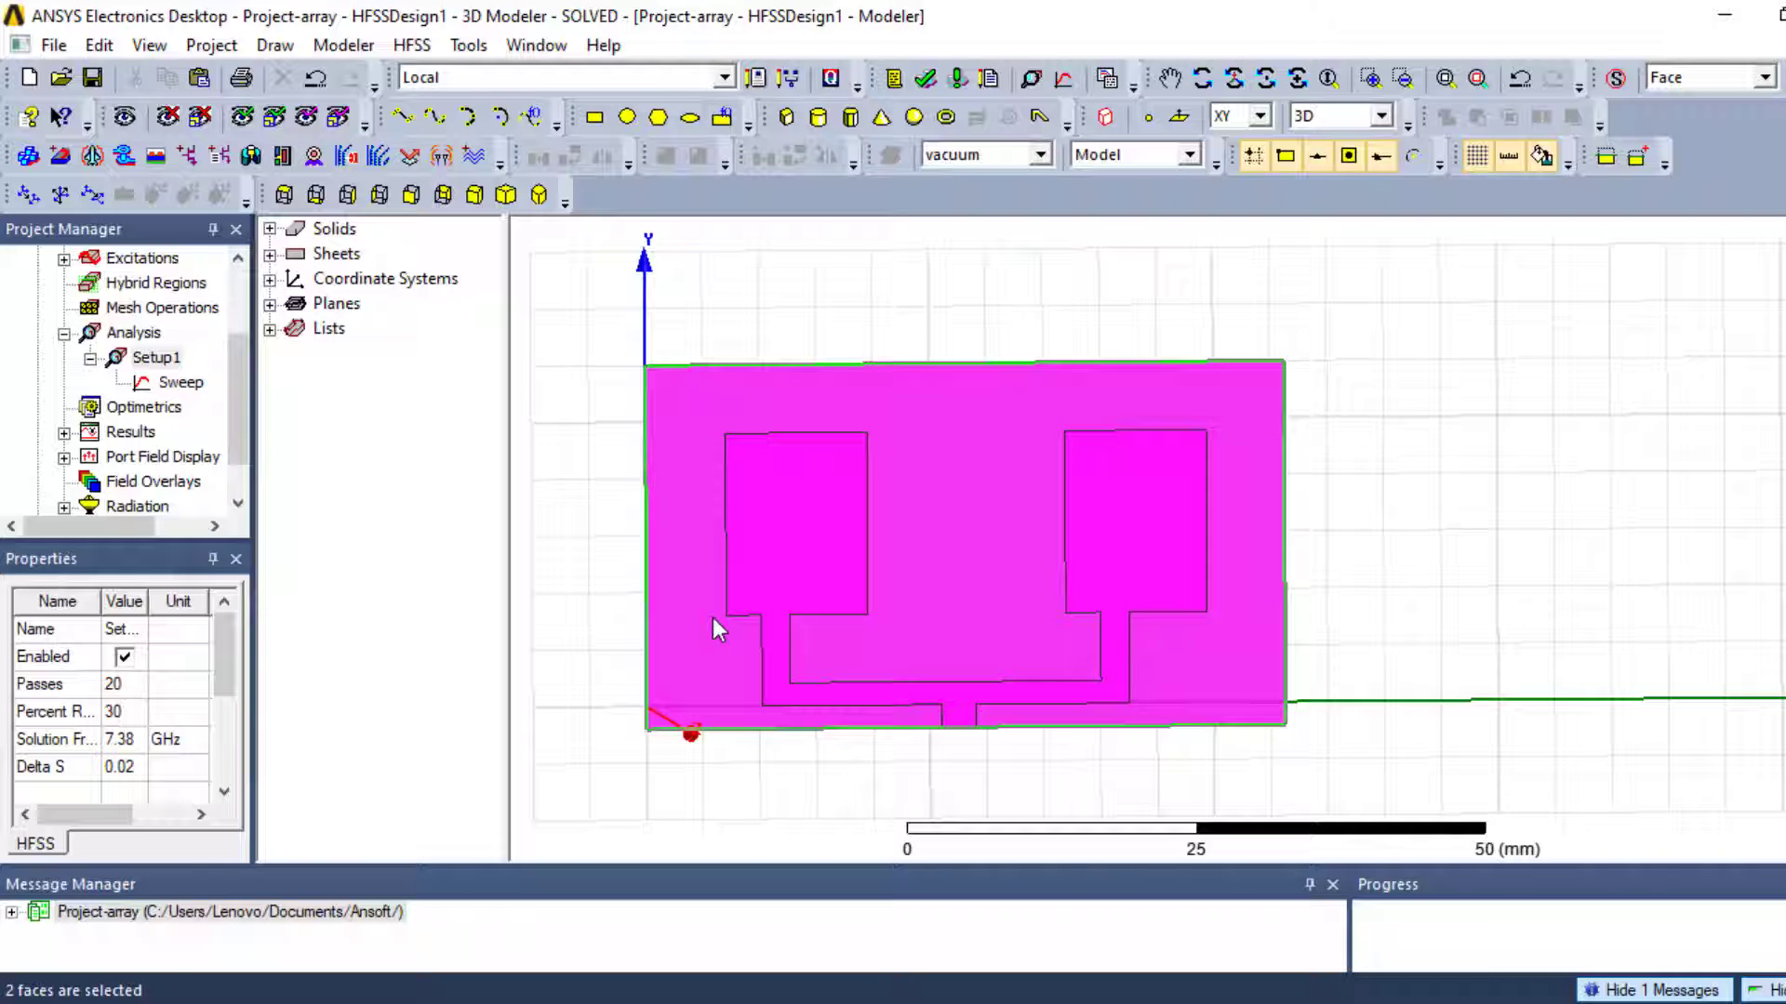
left_click(1201, 78)
left_click_drag(988, 670, 1069, 650)
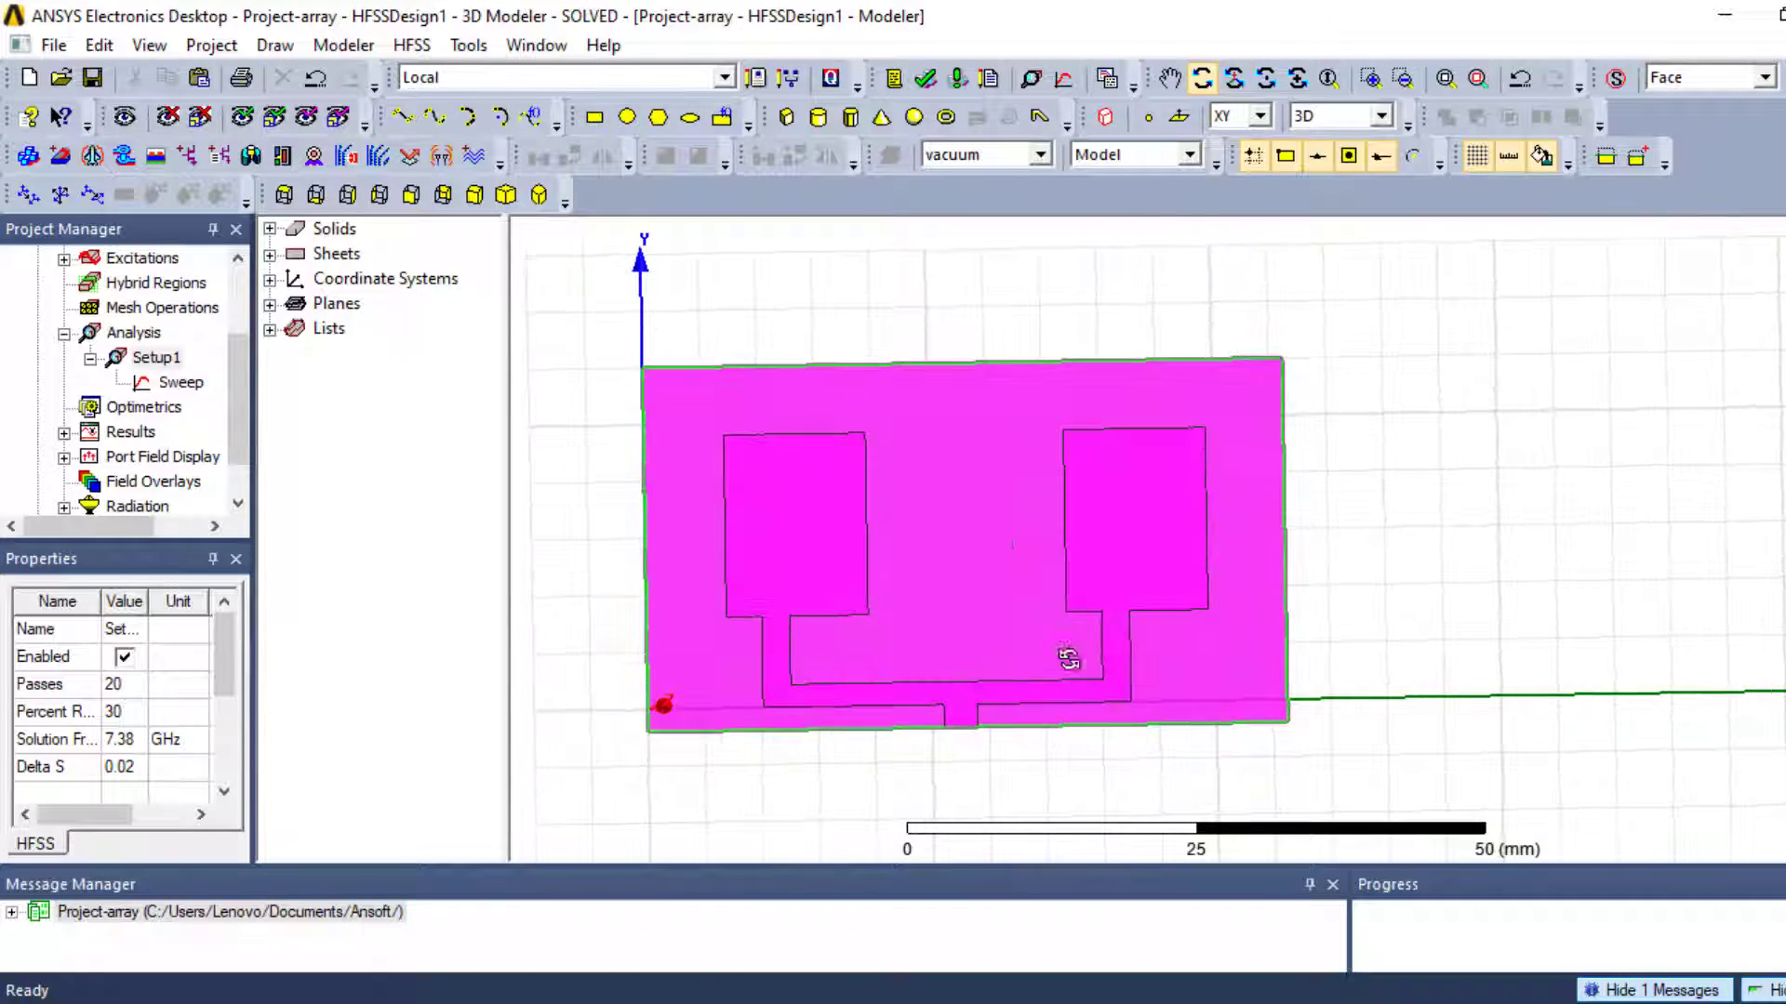
- Browse the Plot Fields E, H and J submenus for the selected faces, ending on J
right_click(920, 563)
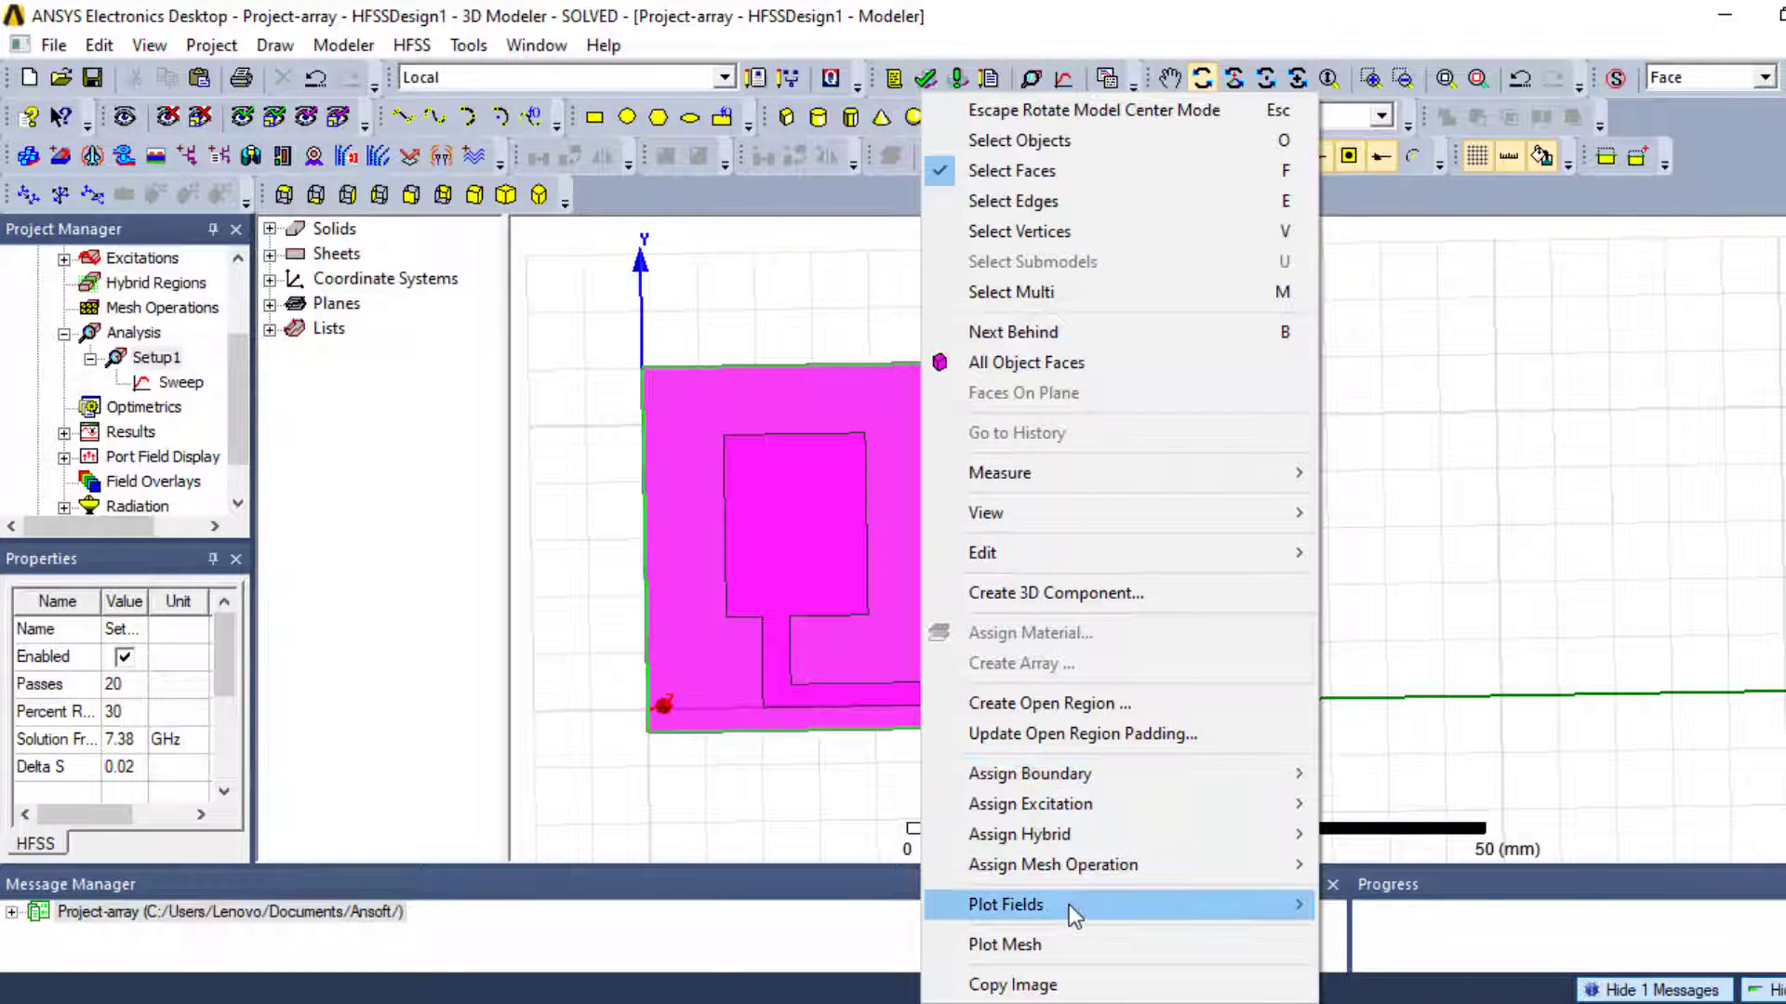
mouse_move(964, 917)
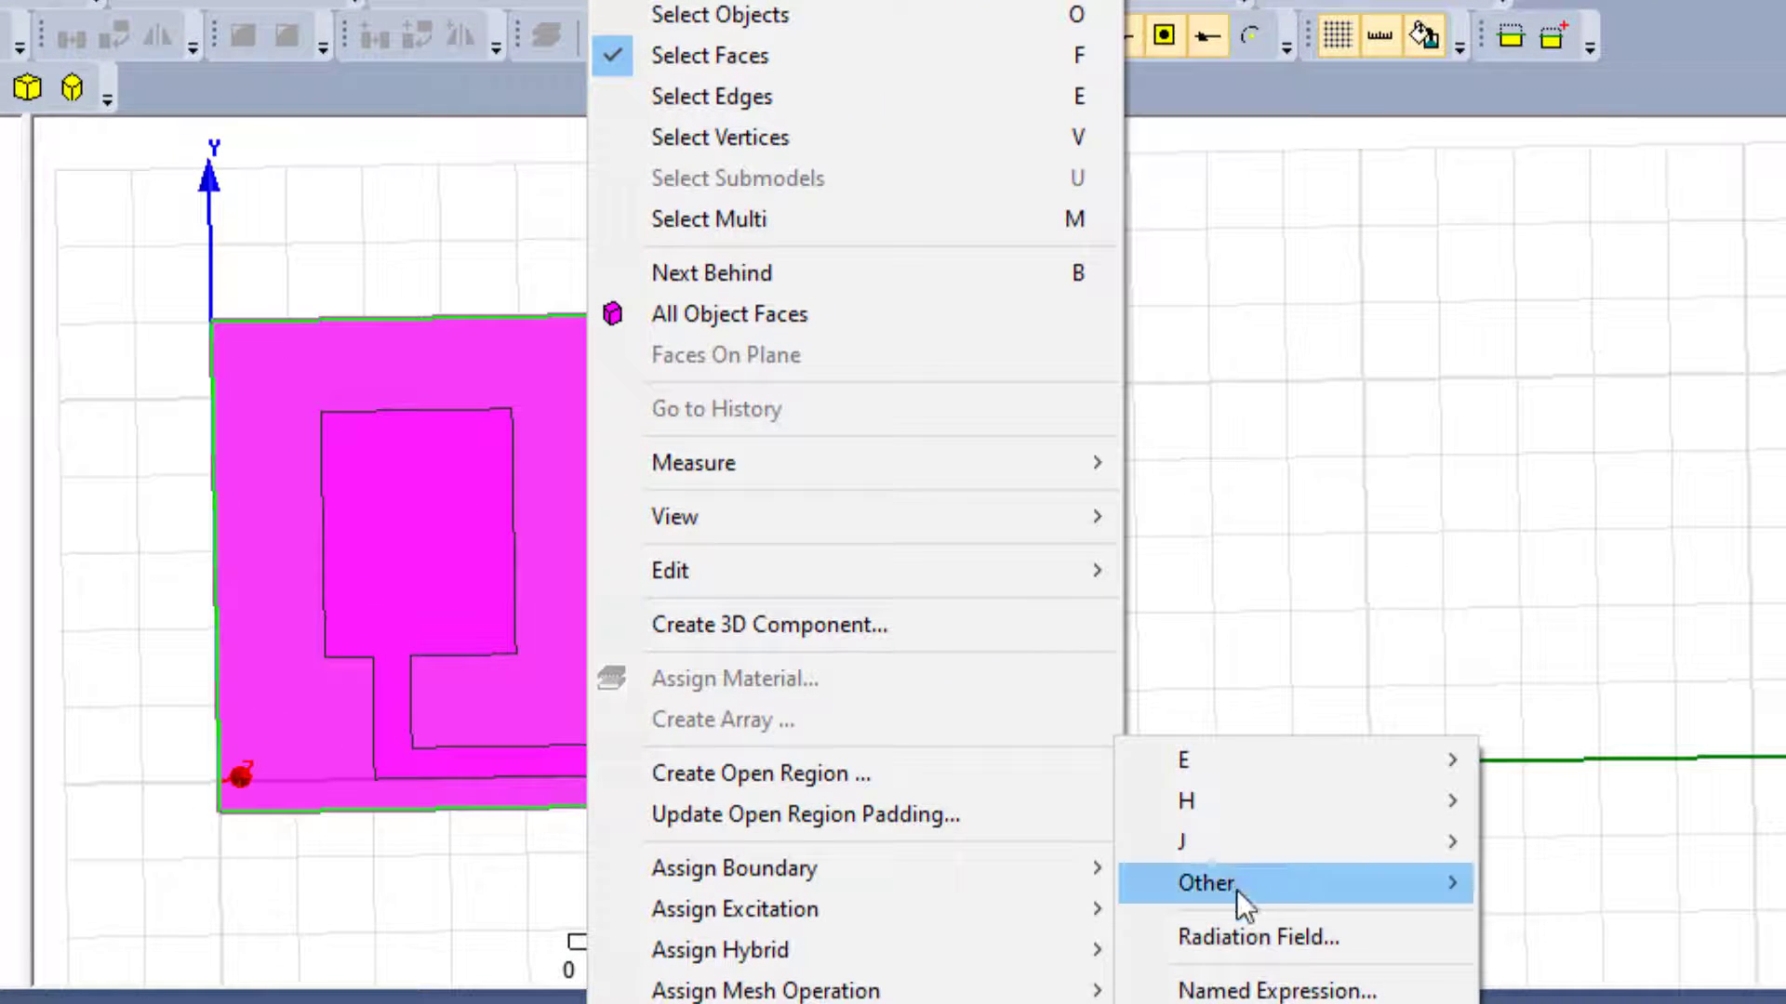
mouse_move(1235, 850)
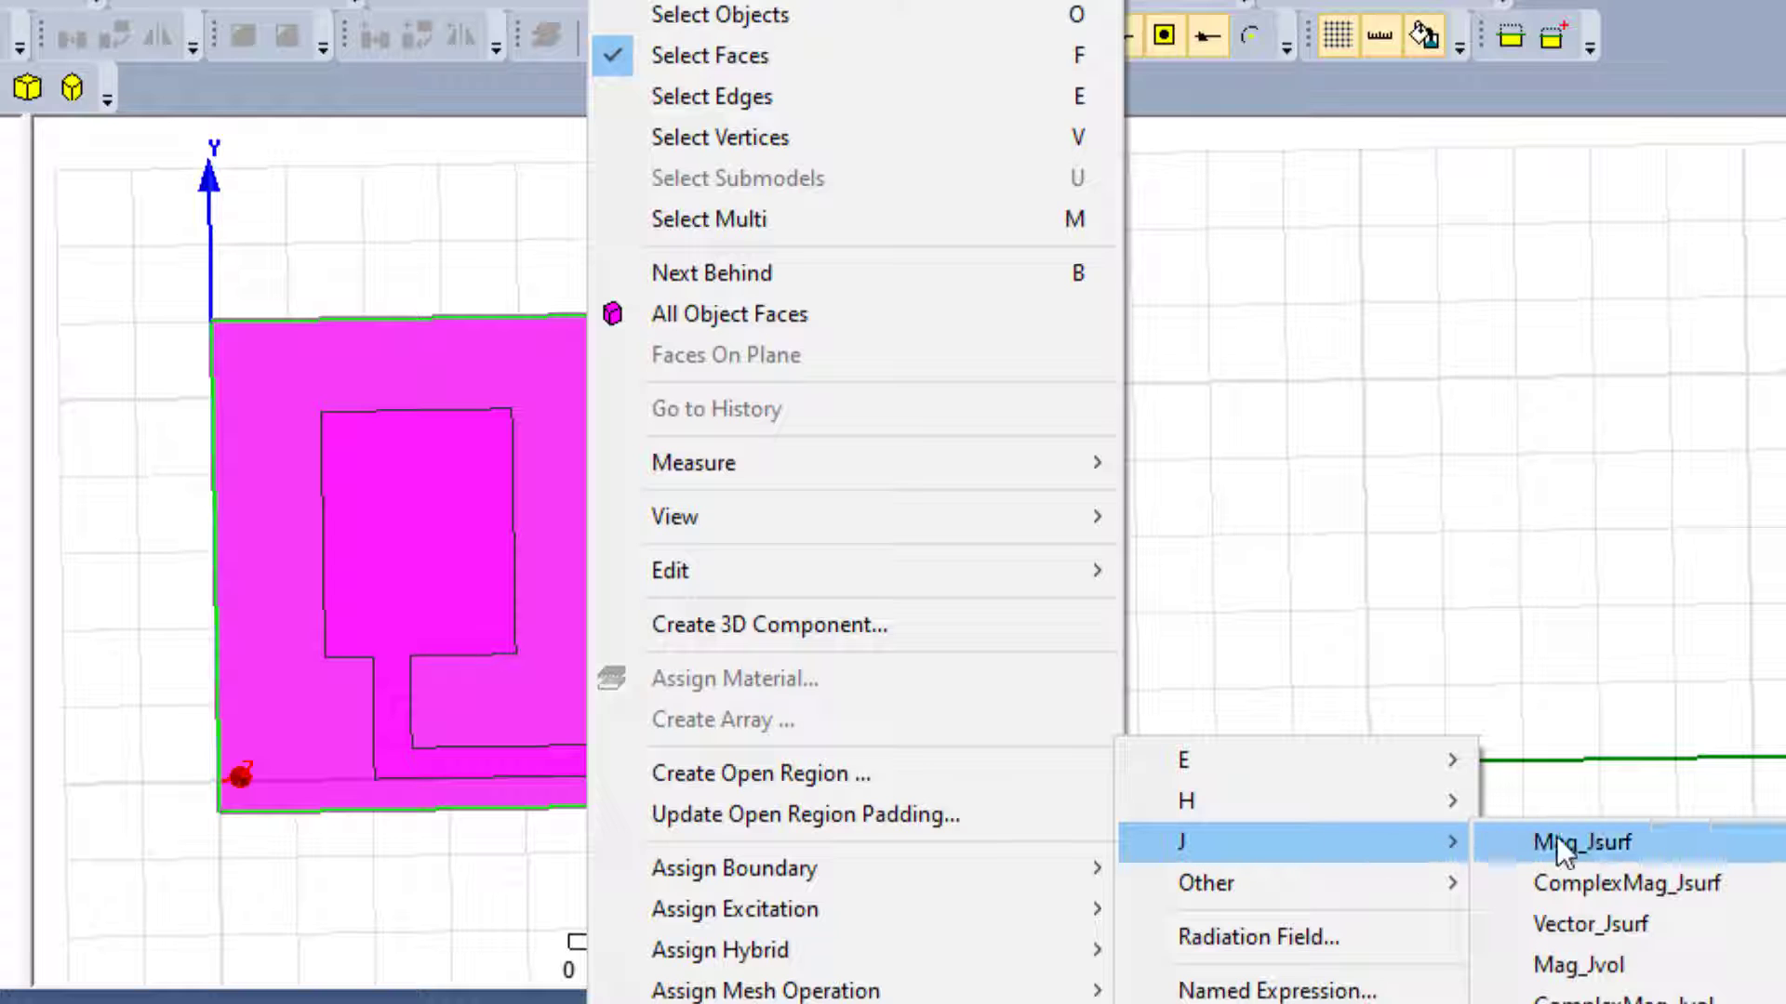
mouse_move(1282, 796)
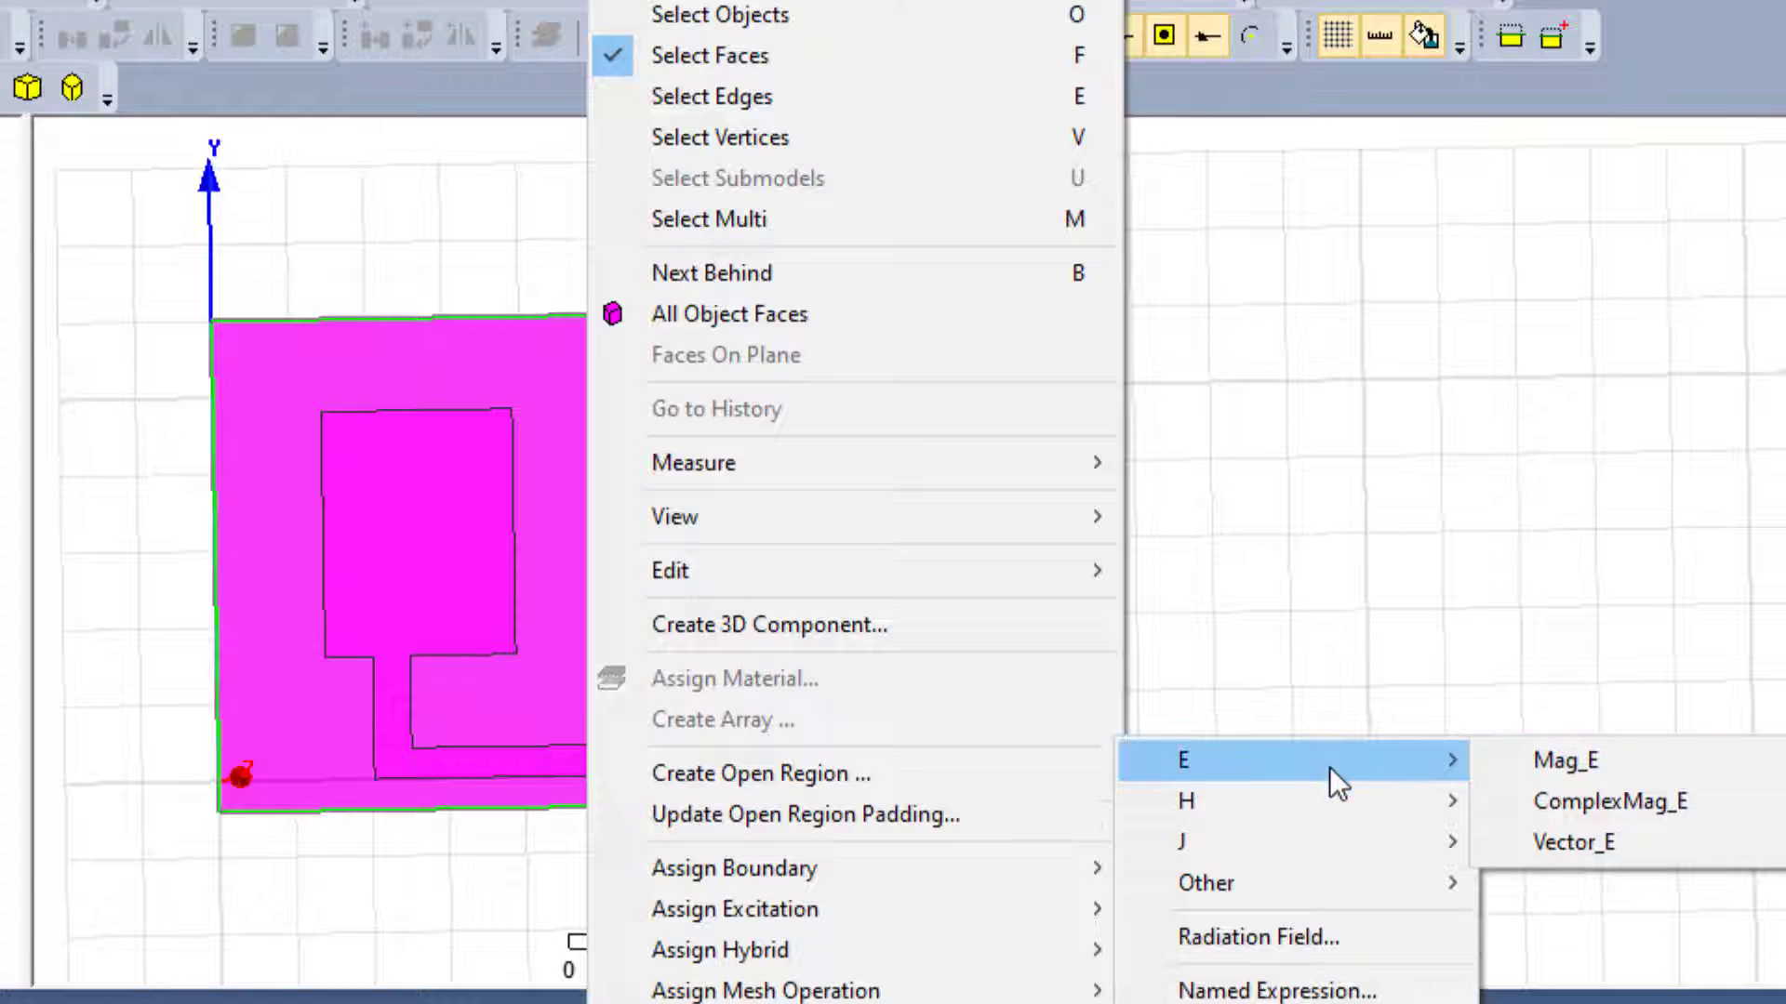
mouse_move(1348, 842)
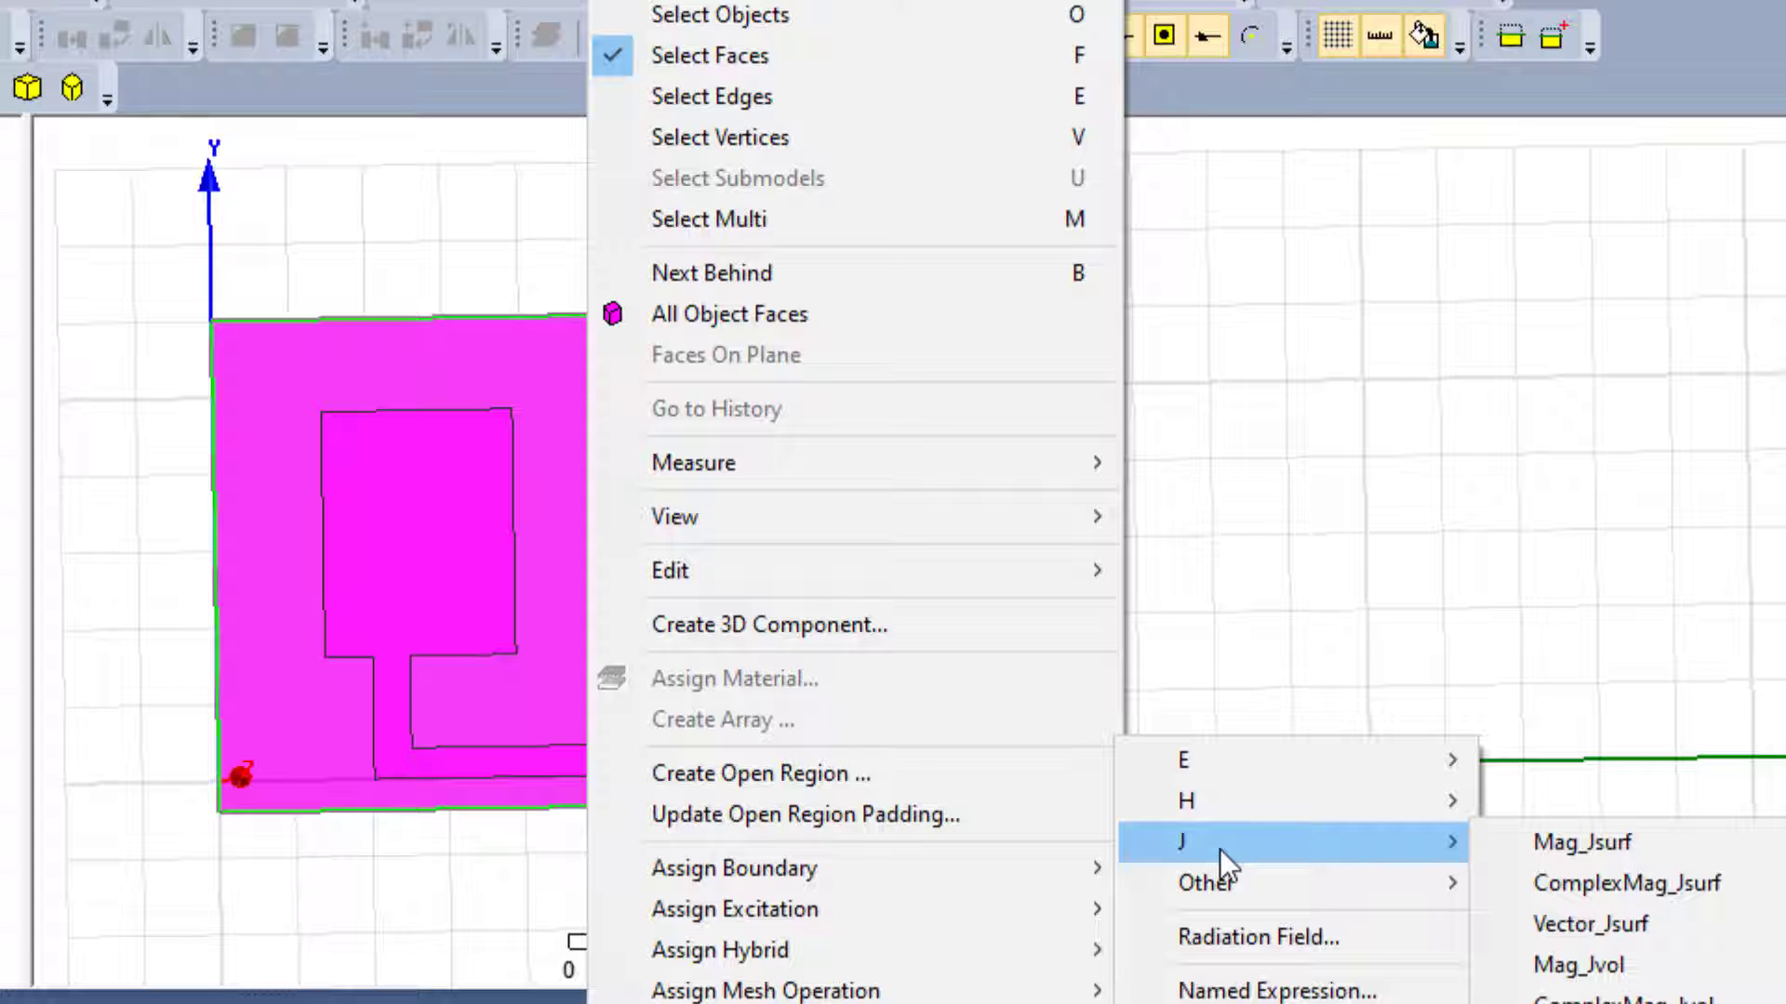
- Start a Mag_Jsurf plot over AllObjects, keeping phase 0deg and frequency 7.38GHz
left_click(1633, 842)
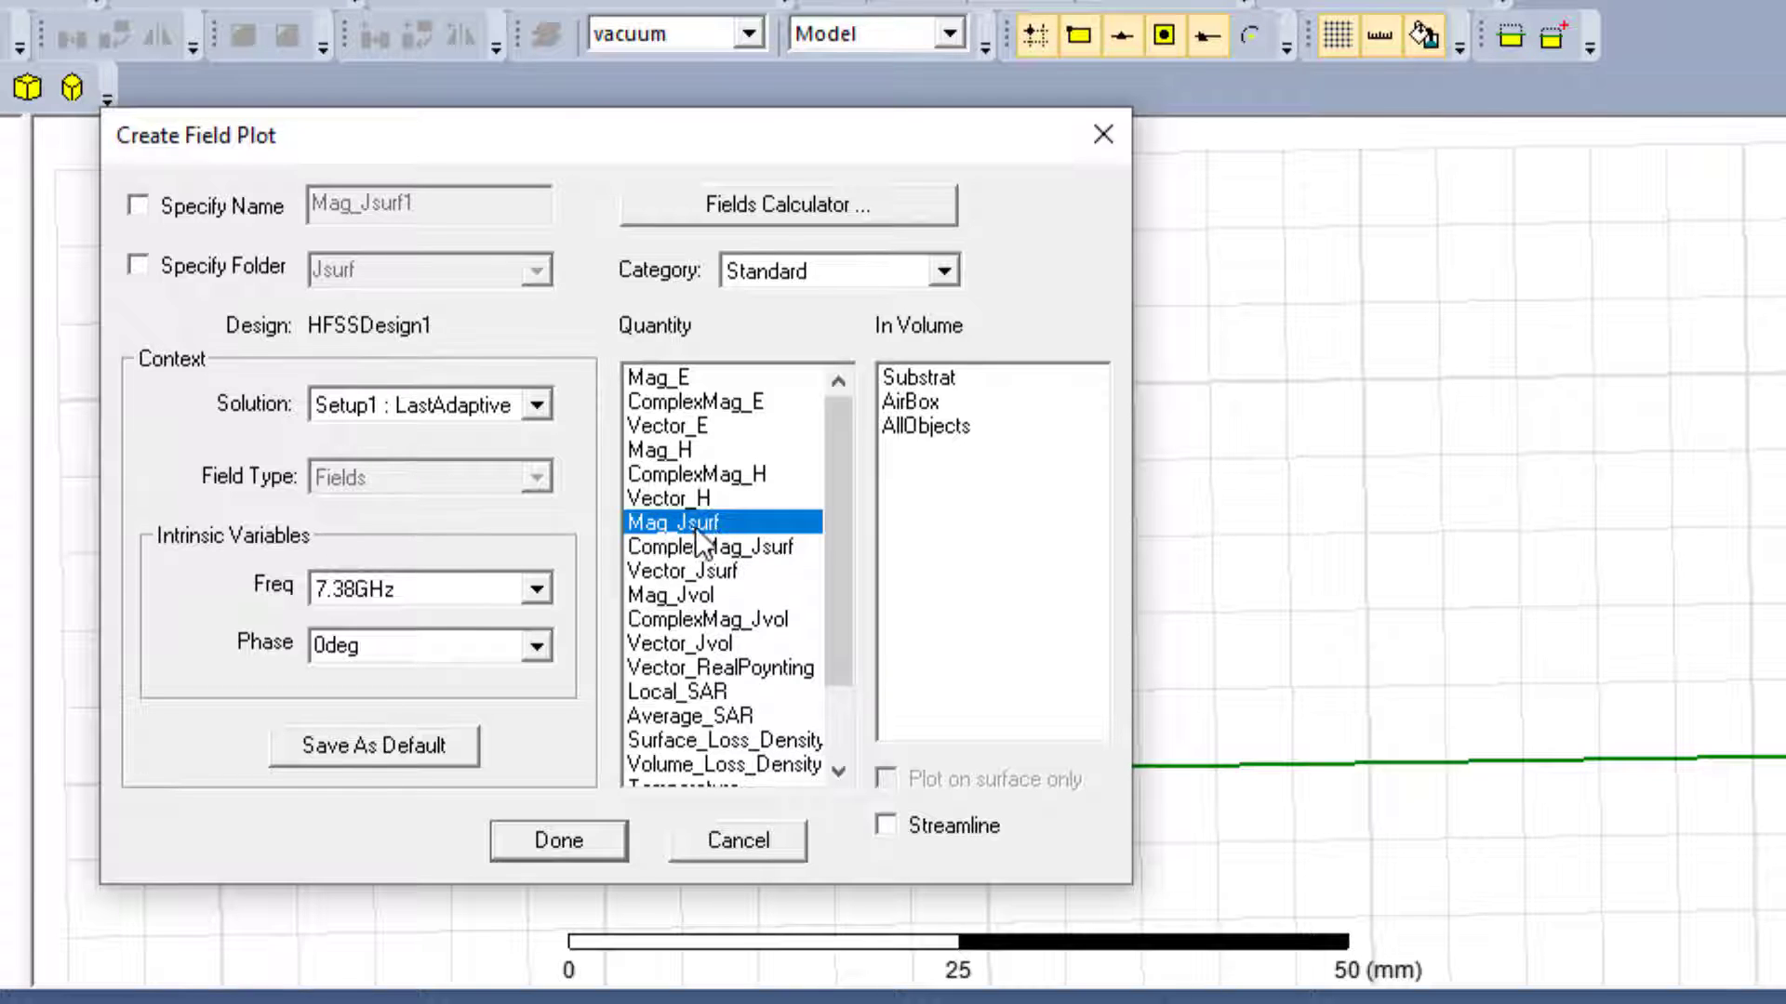
left_click(907, 428)
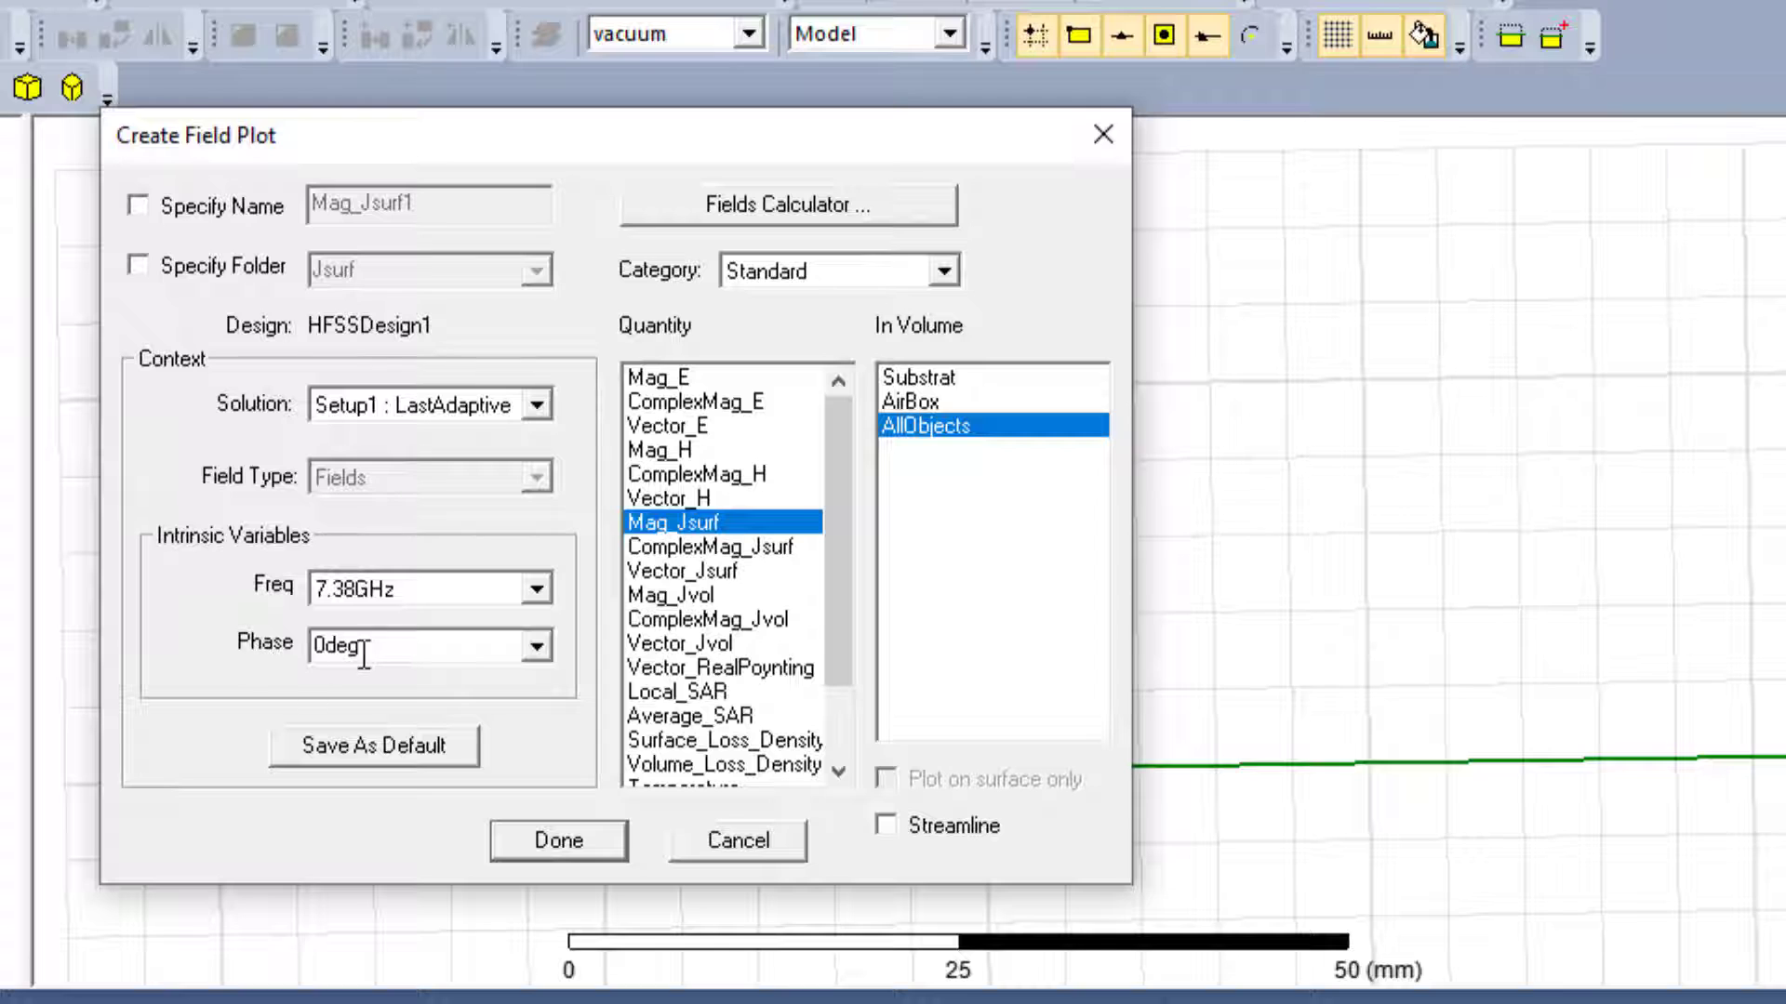
left_click(536, 648)
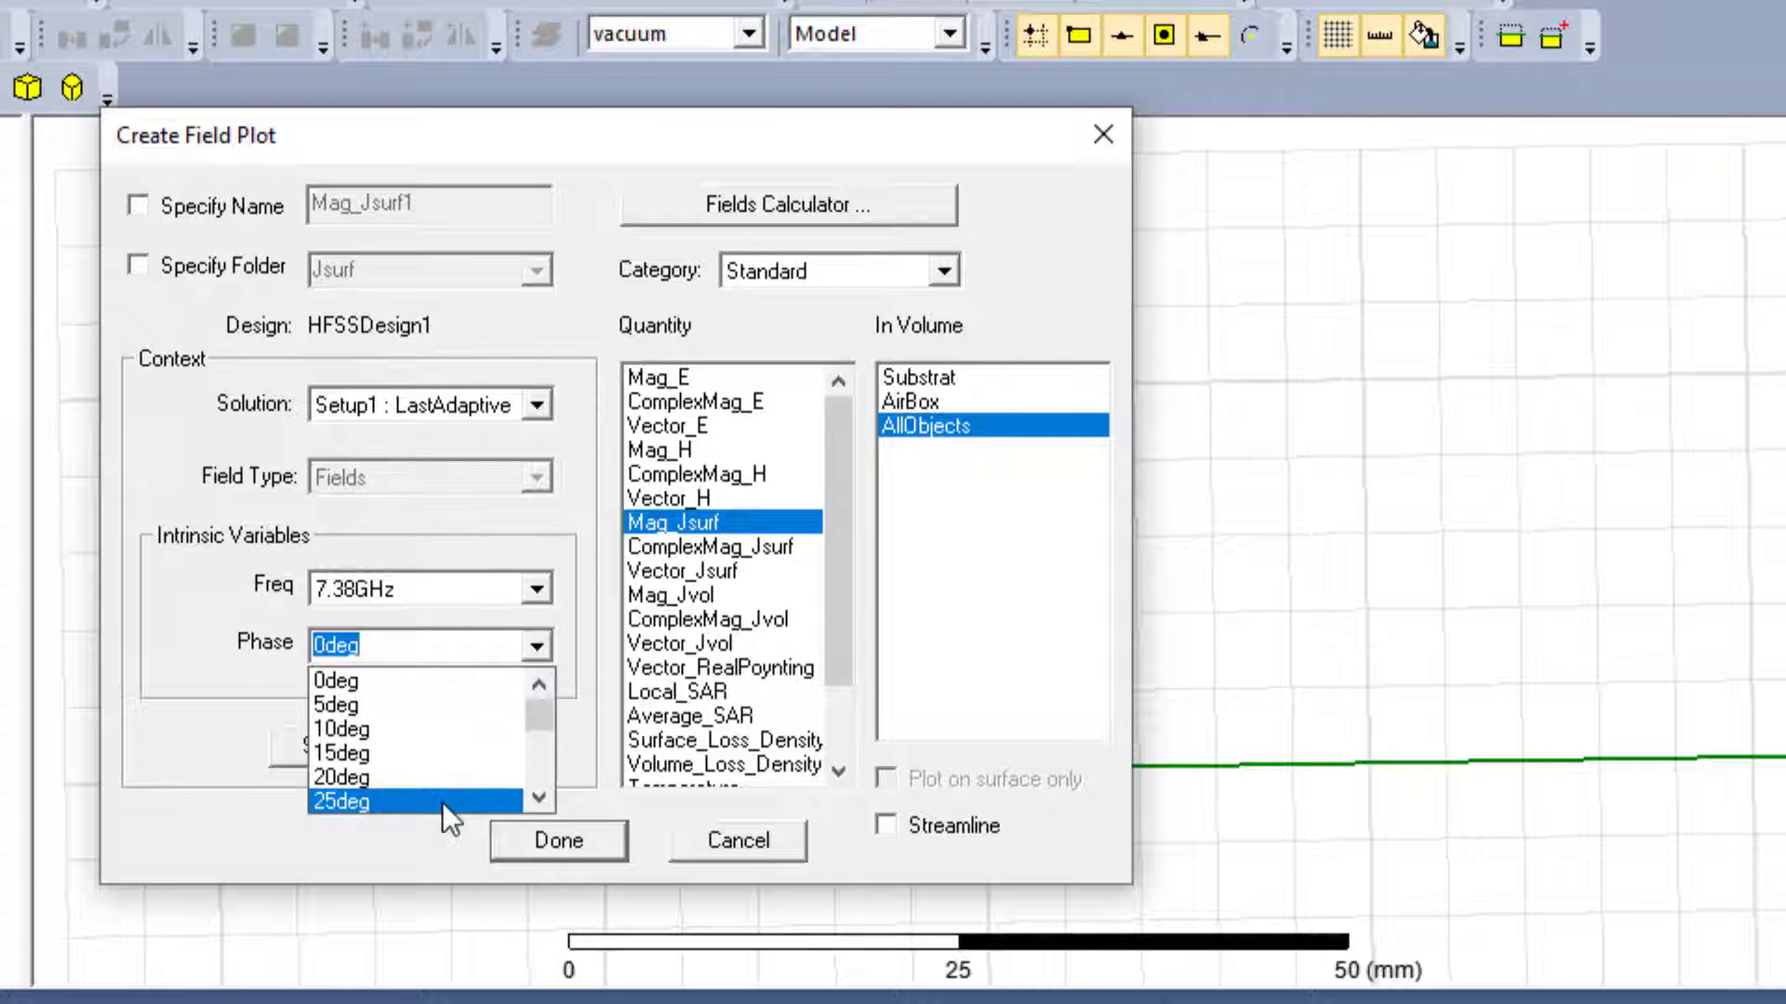
left_click(558, 634)
left_click(549, 585)
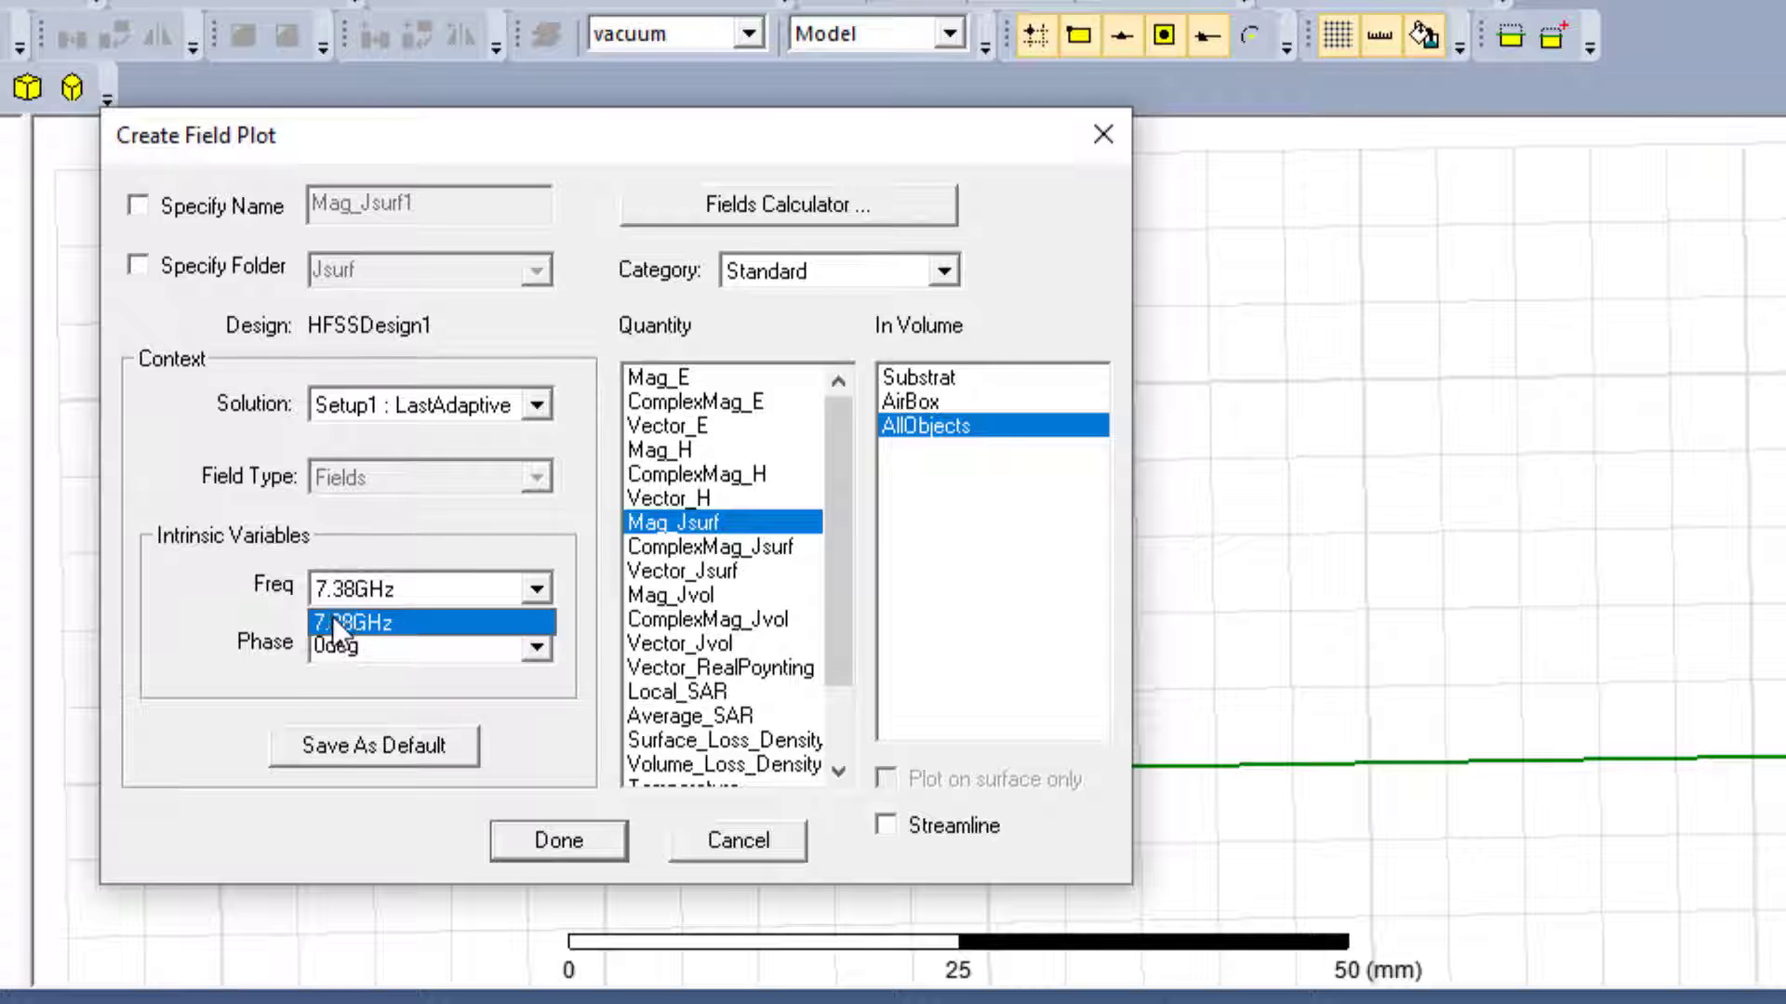
left_click(479, 576)
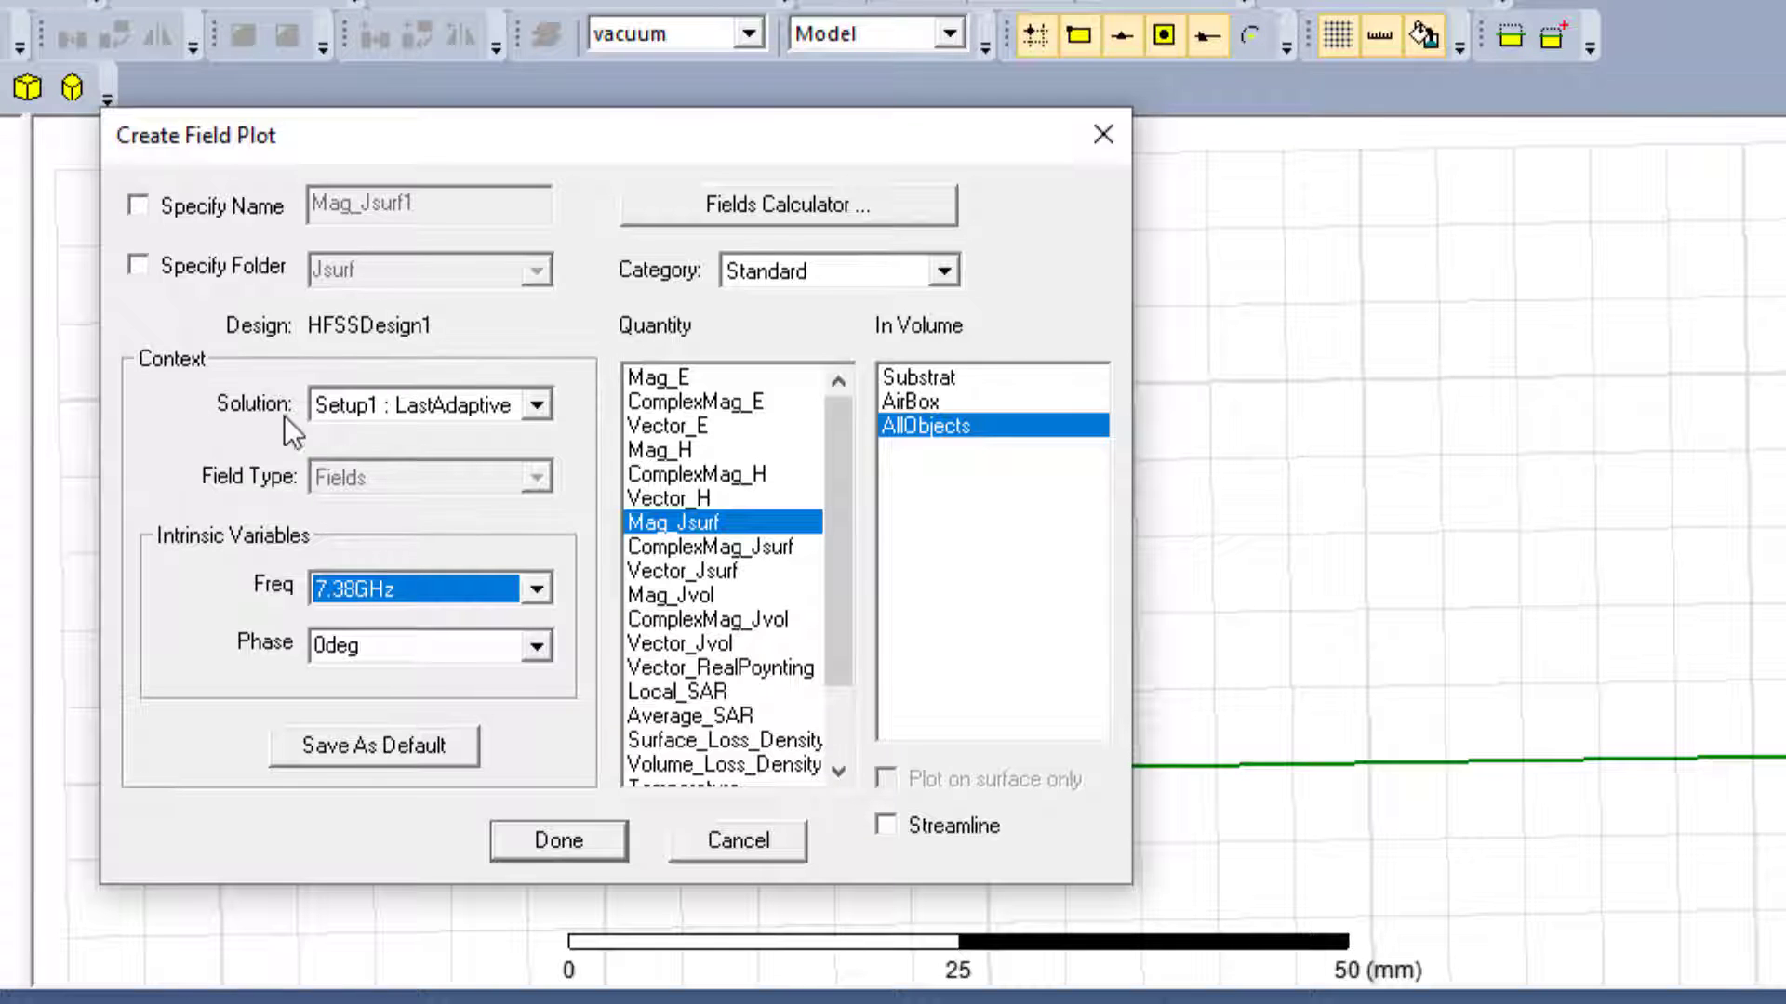
- Try the Setup1 : Sweep solution at 5GHz, then return the solution to LastAdaptive
left_click(539, 407)
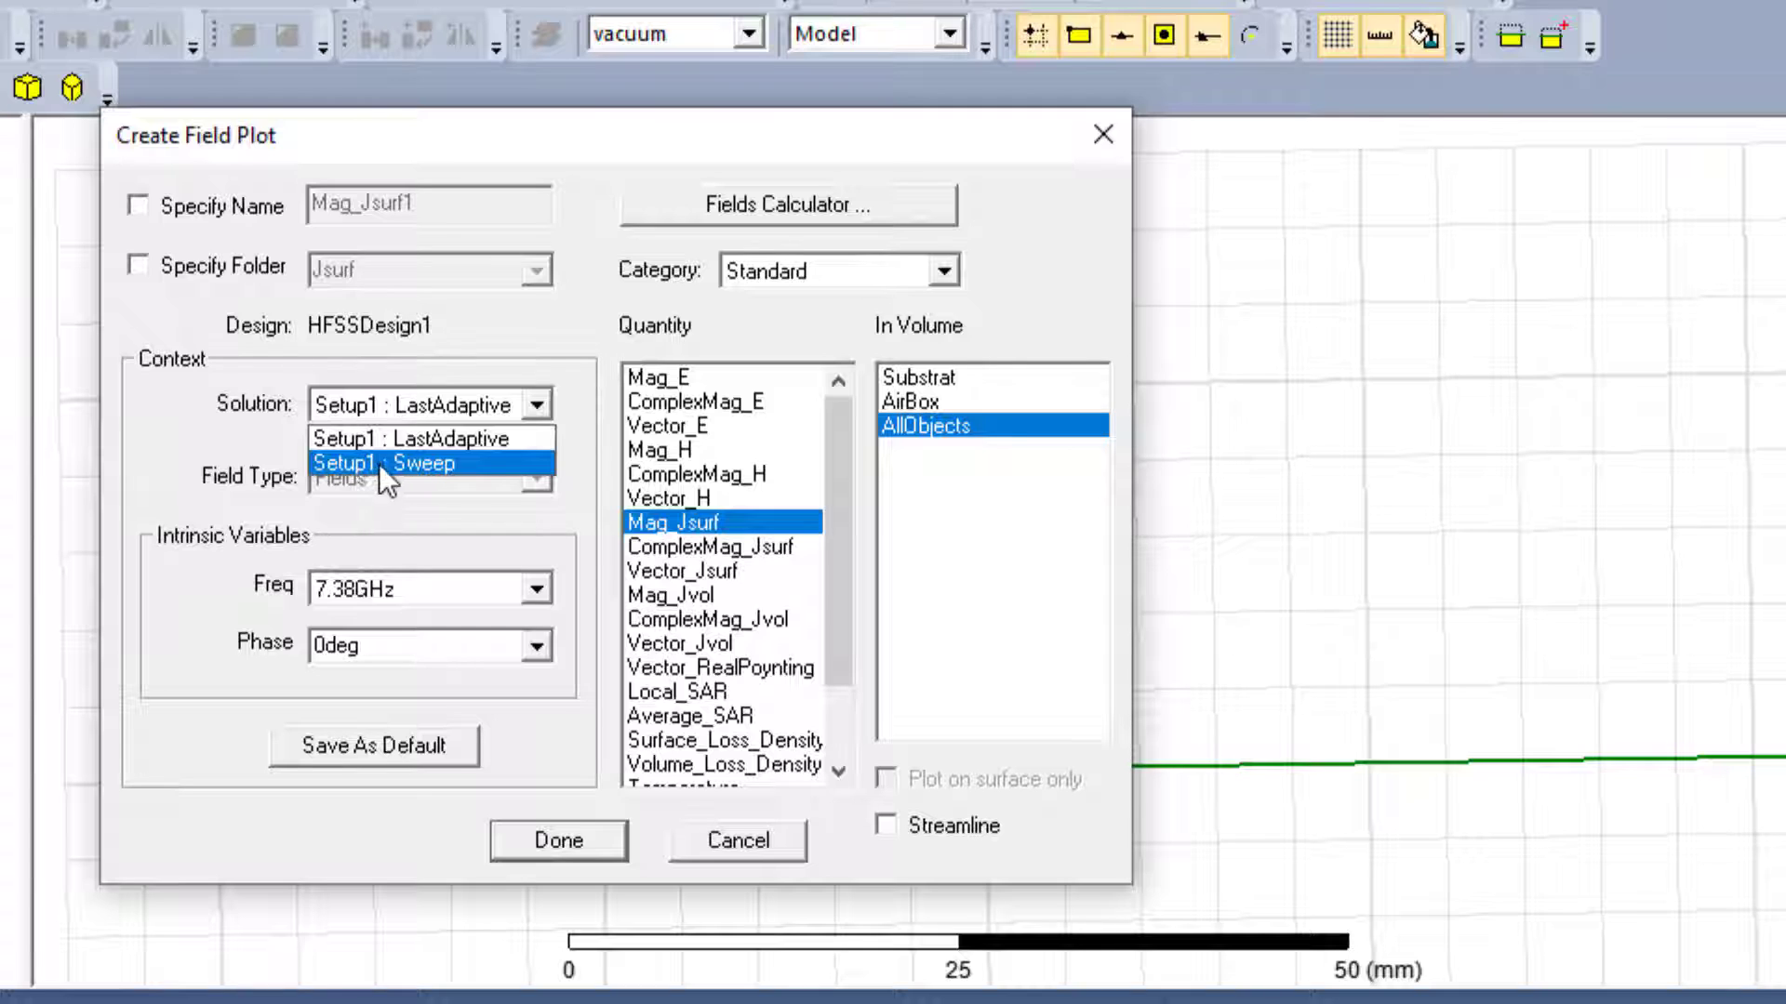
left_click(421, 463)
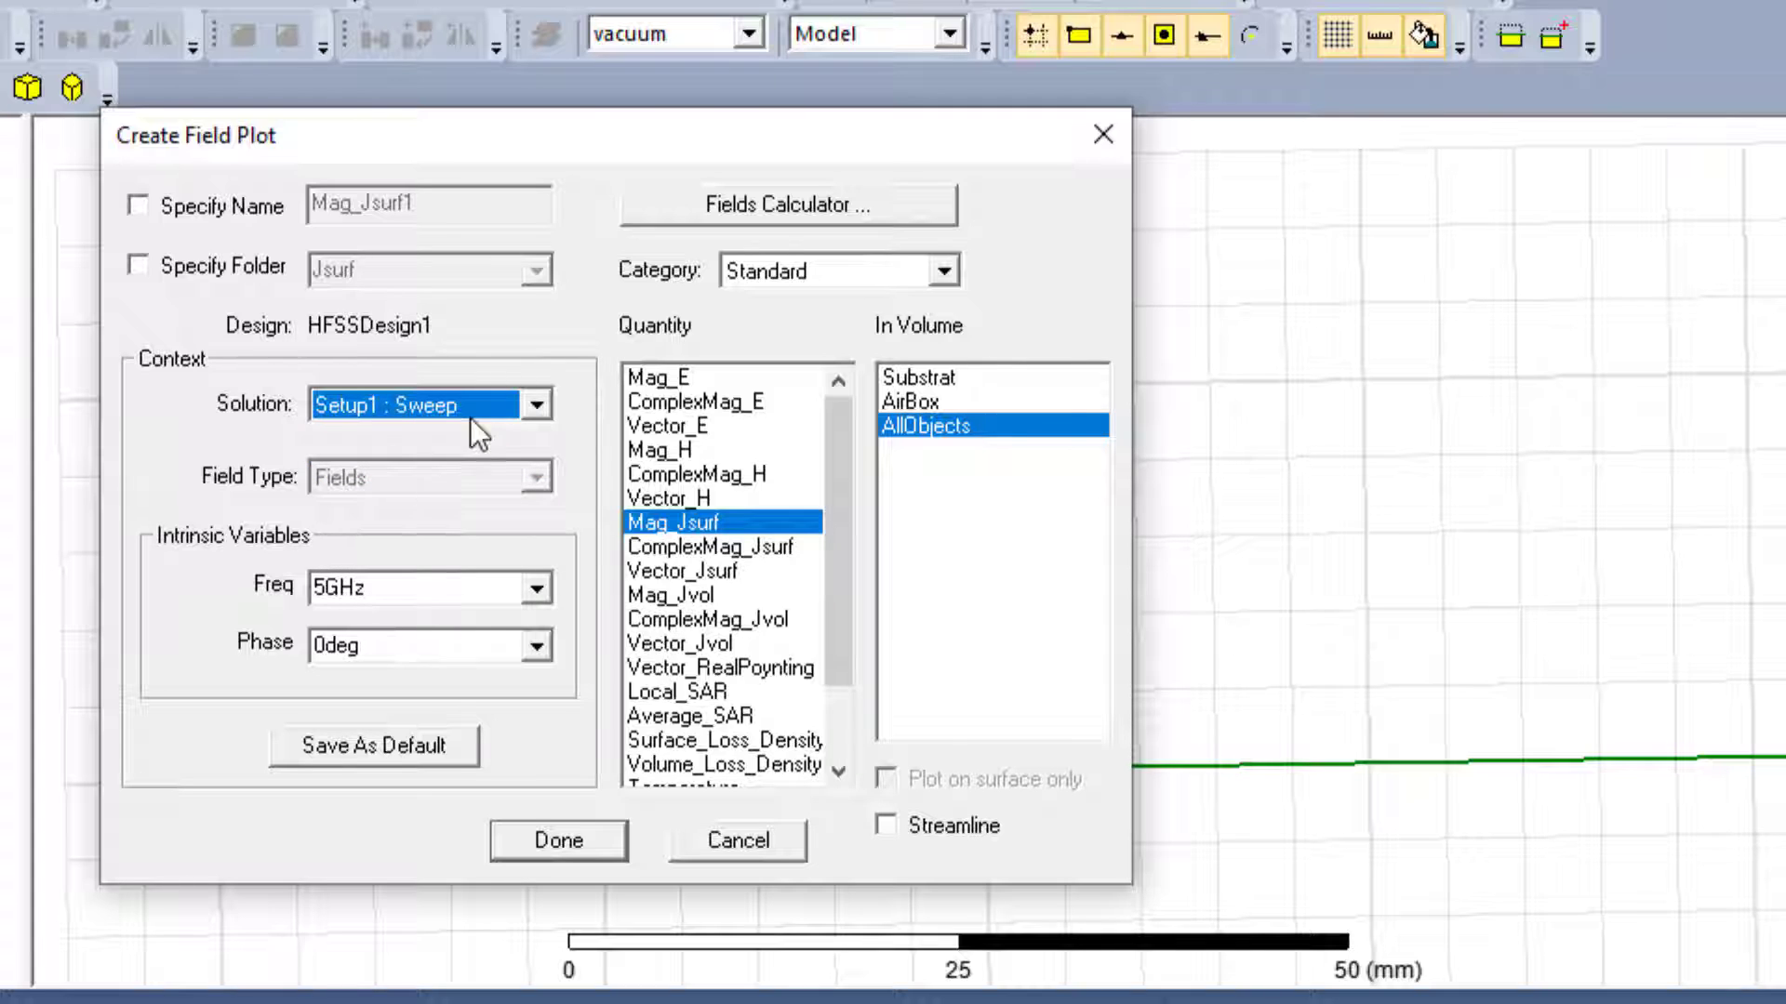
left_click(528, 575)
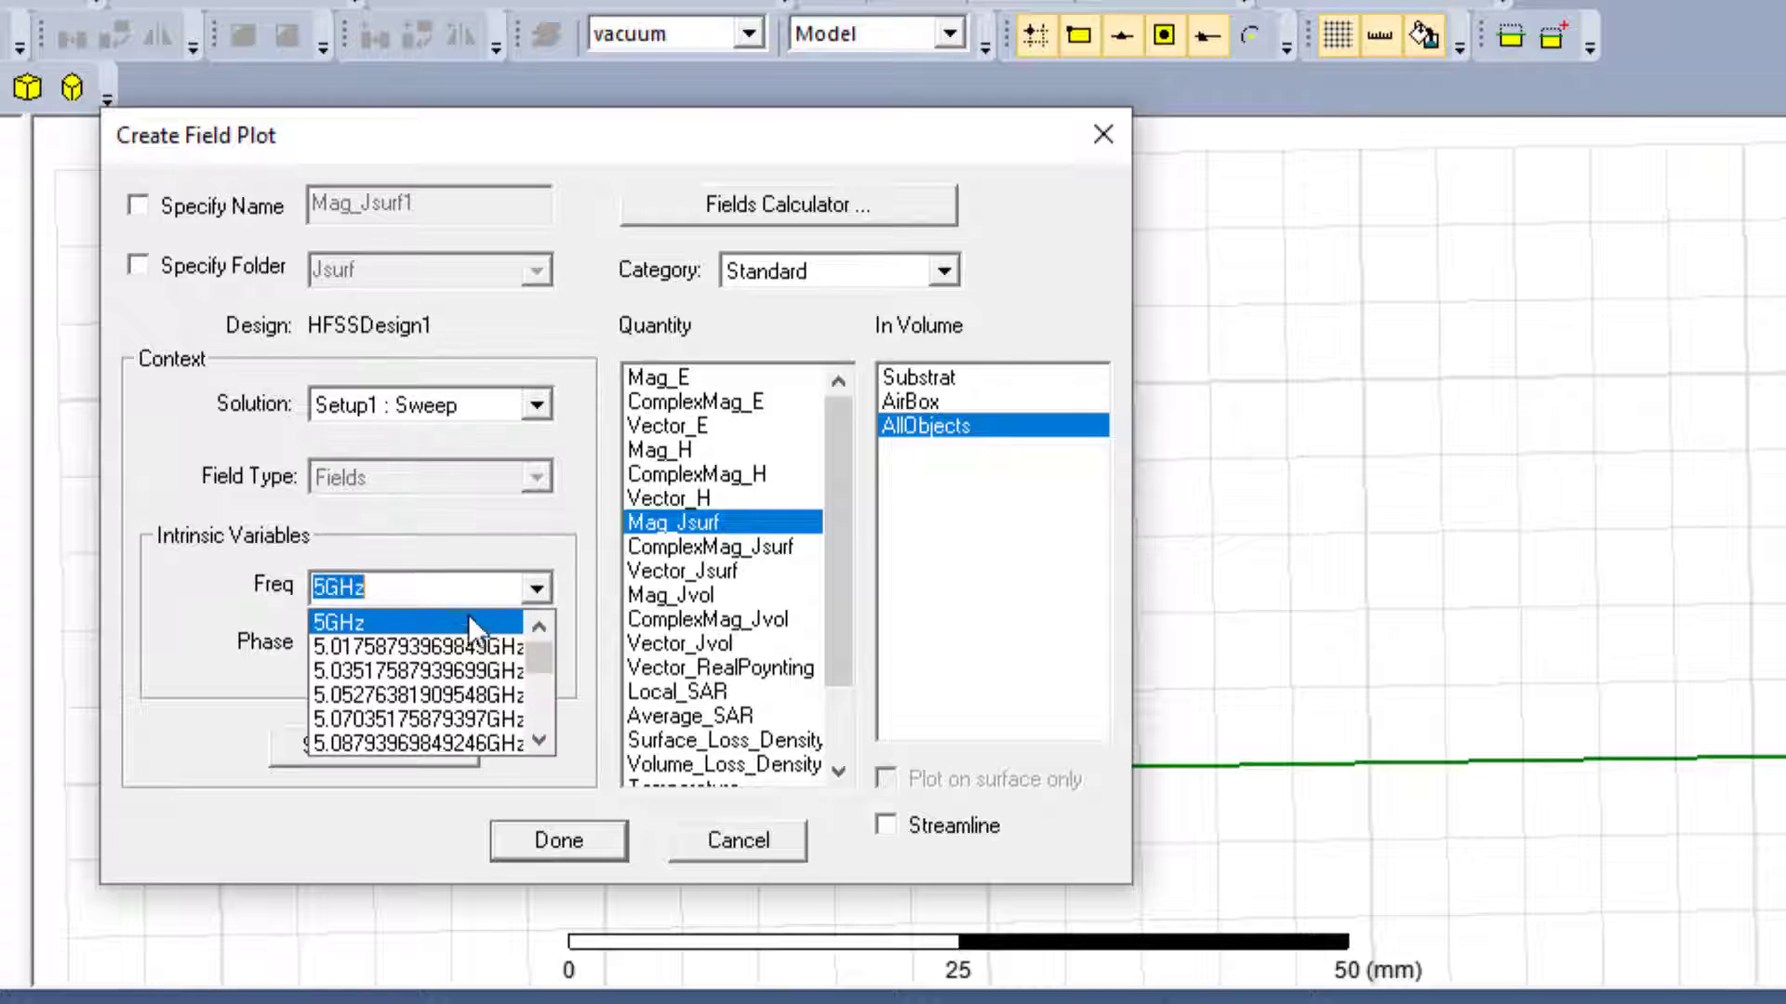
scroll(450, 656, "down", 2)
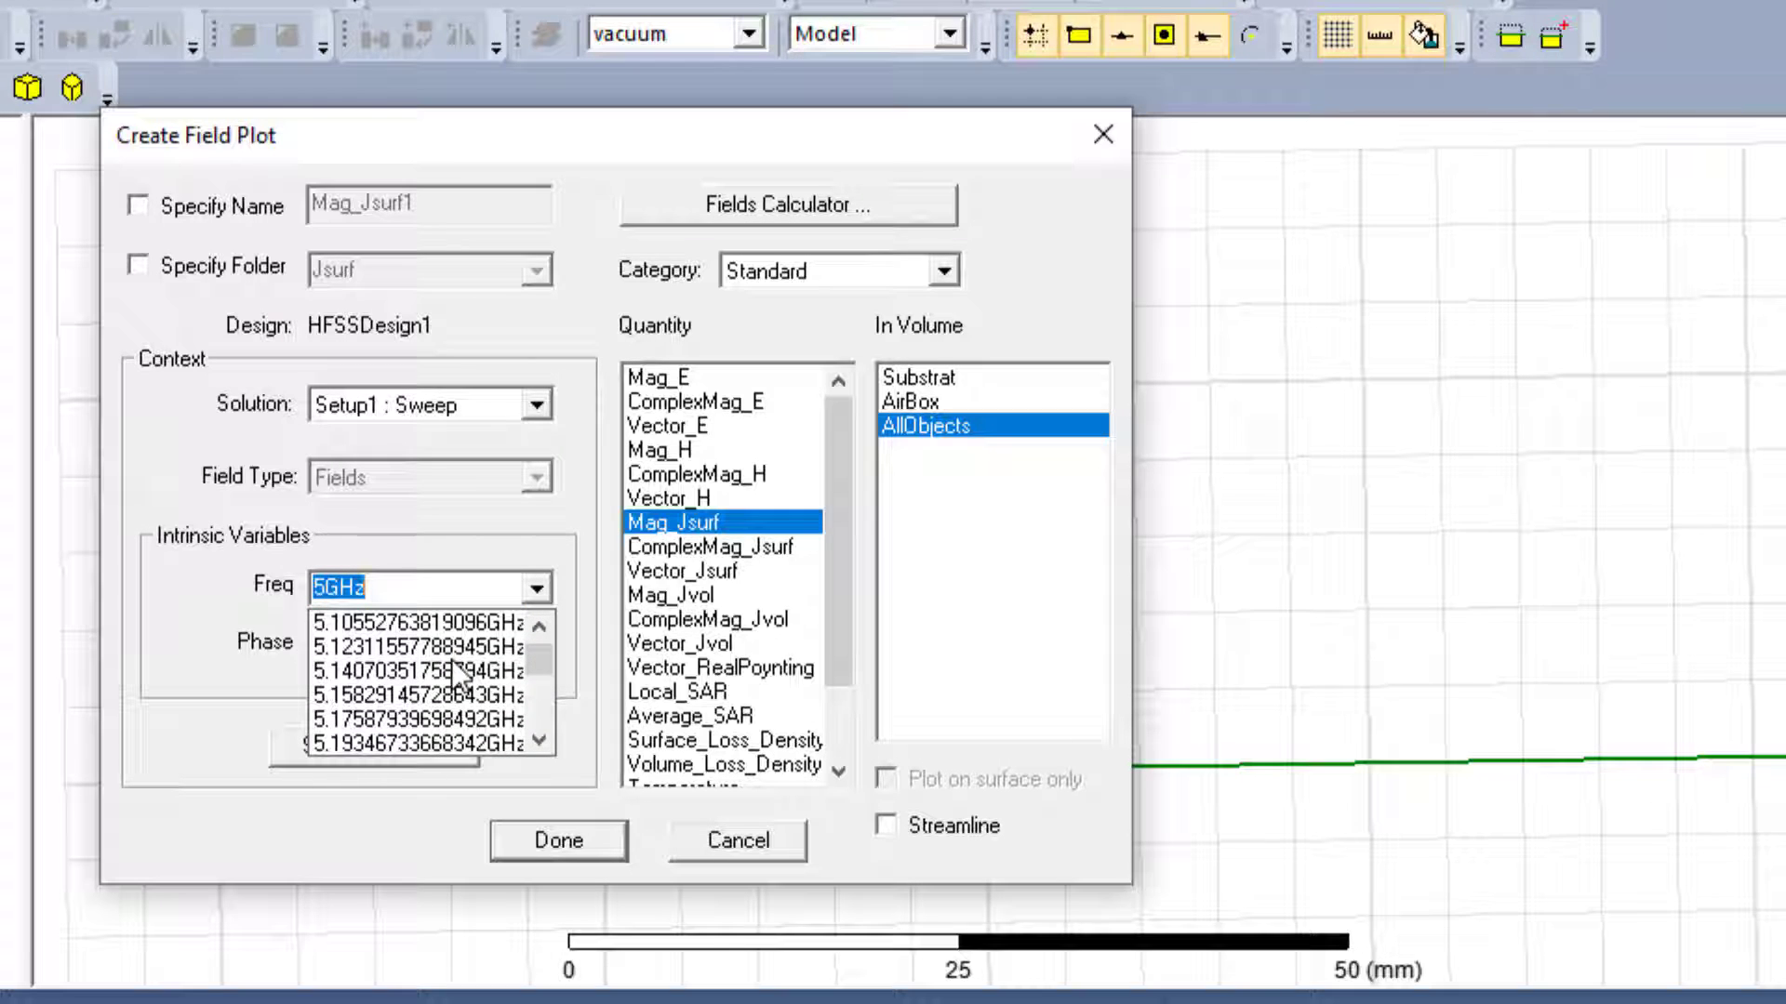
scroll(450, 658, "down", 1)
scroll(450, 658, "down", 4)
mouse_move(538, 675)
left_mouse_down()
mouse_move(537, 749)
mouse_move(538, 644)
left_mouse_up()
left_click(540, 509)
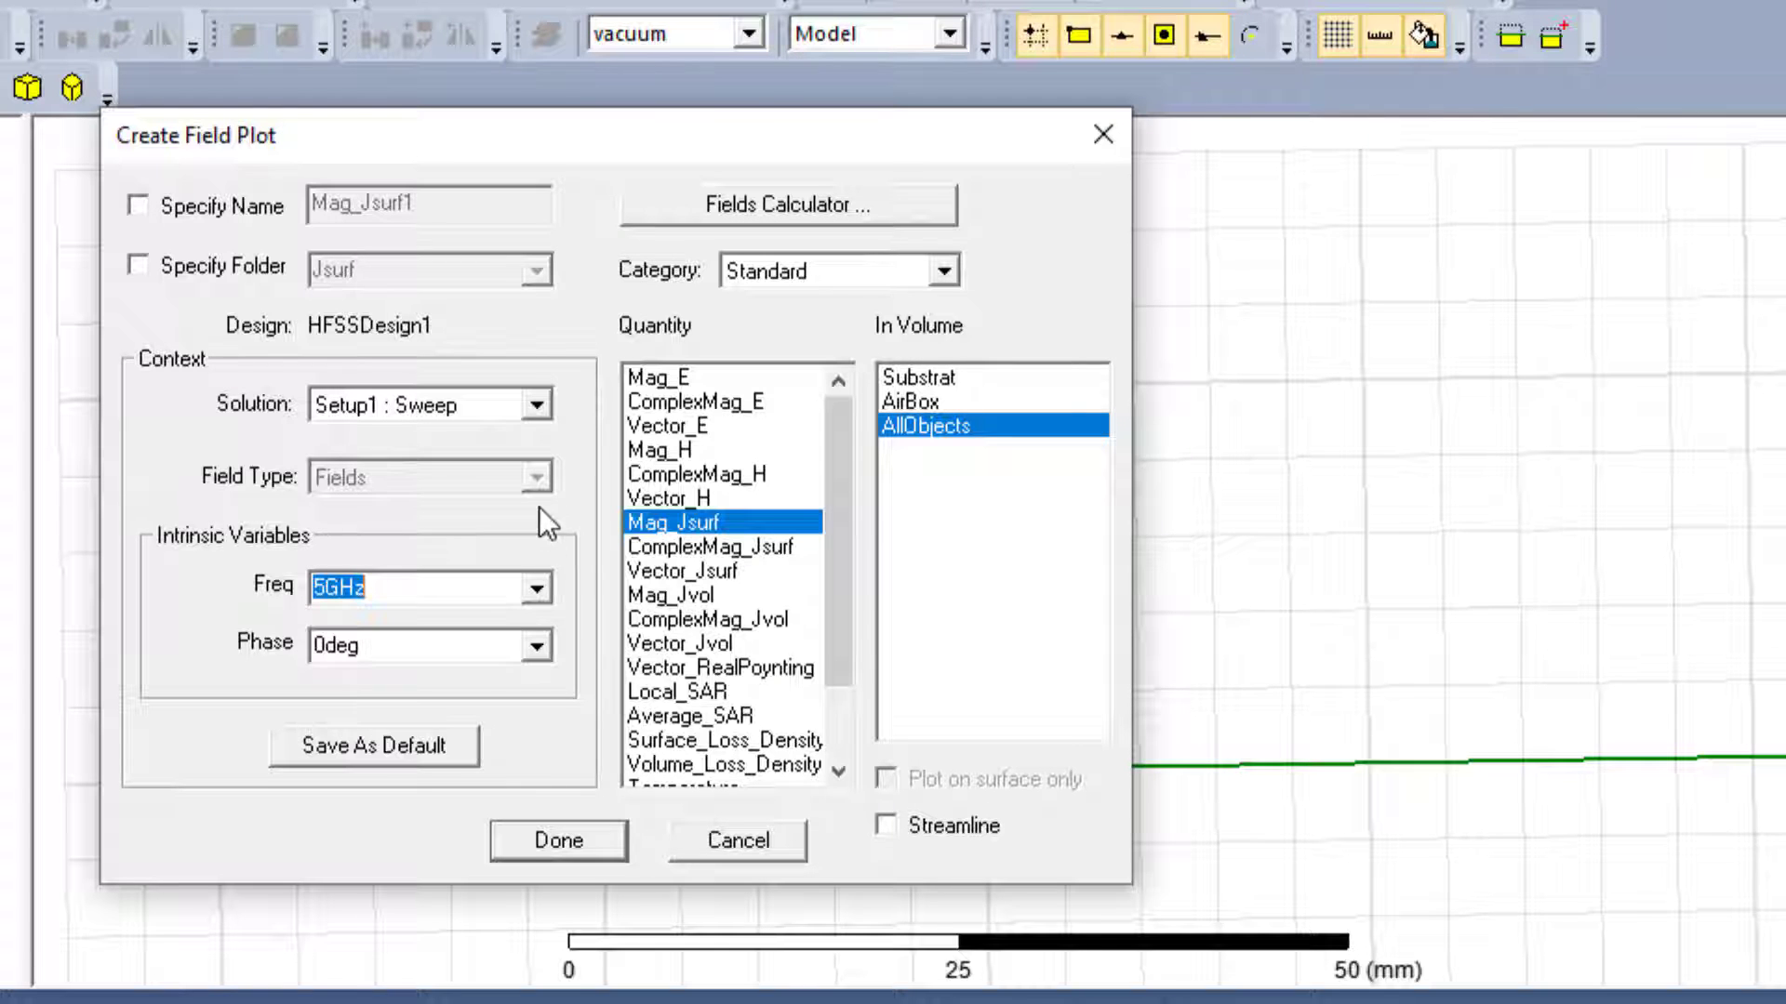
left_click(536, 406)
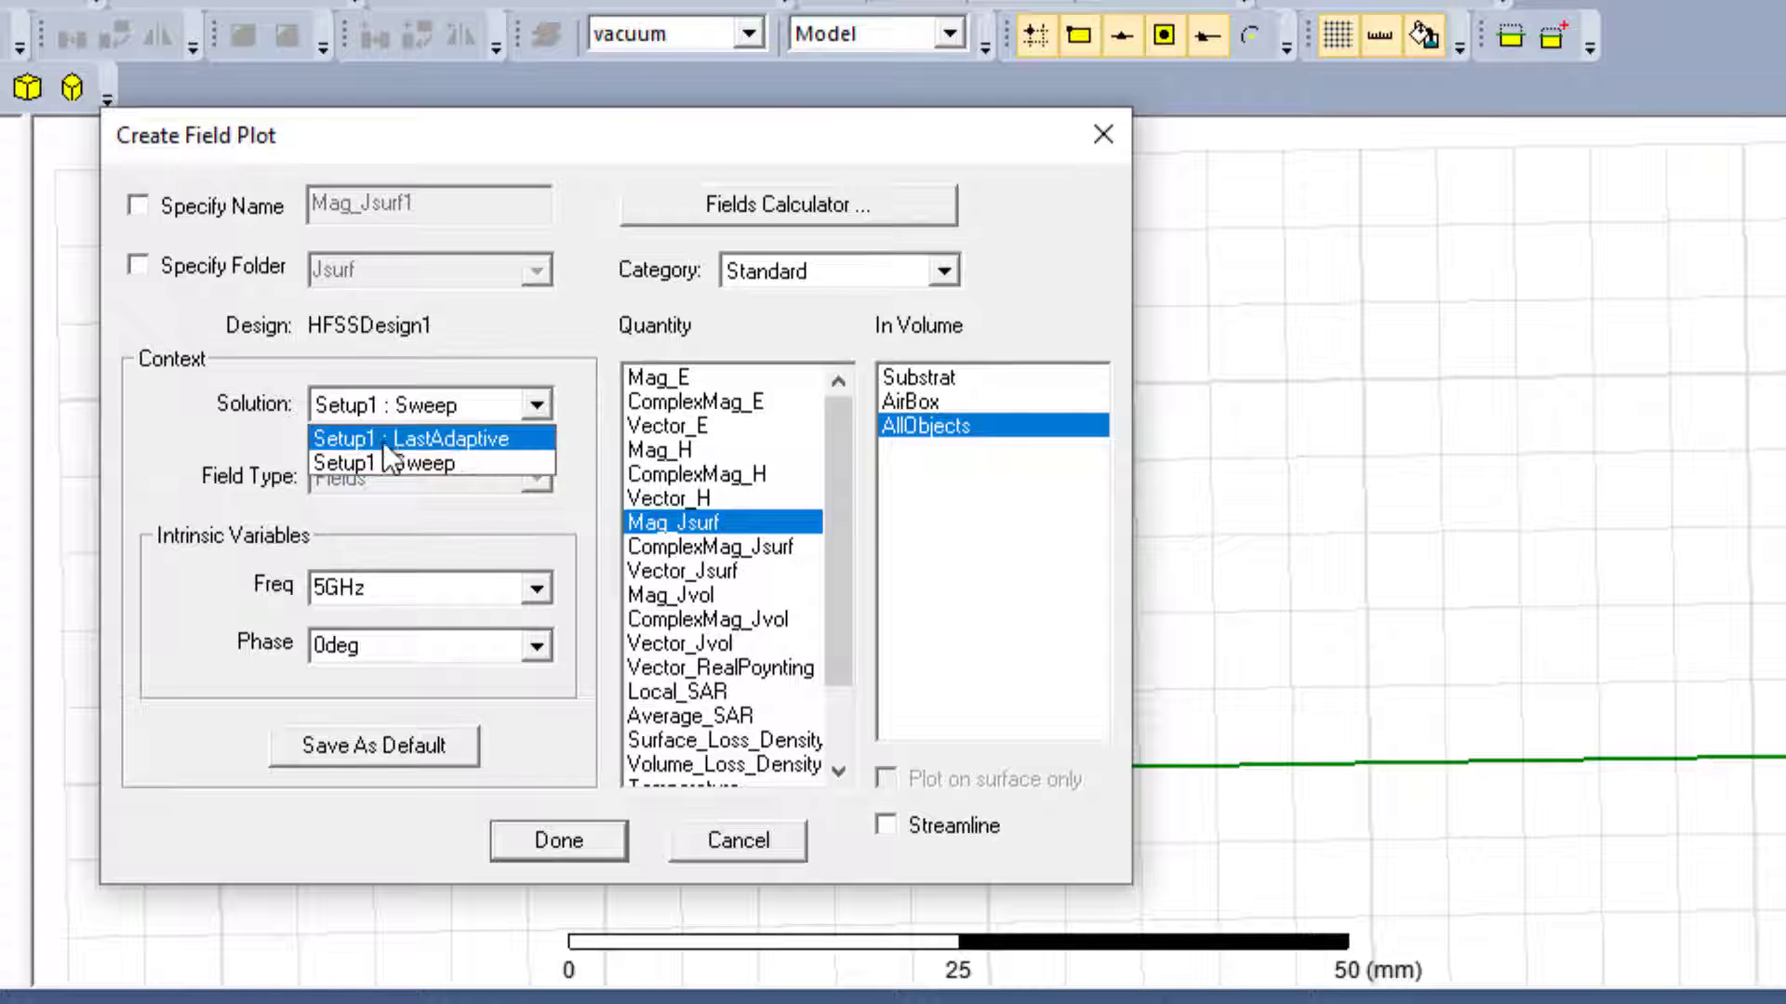
left_click(483, 439)
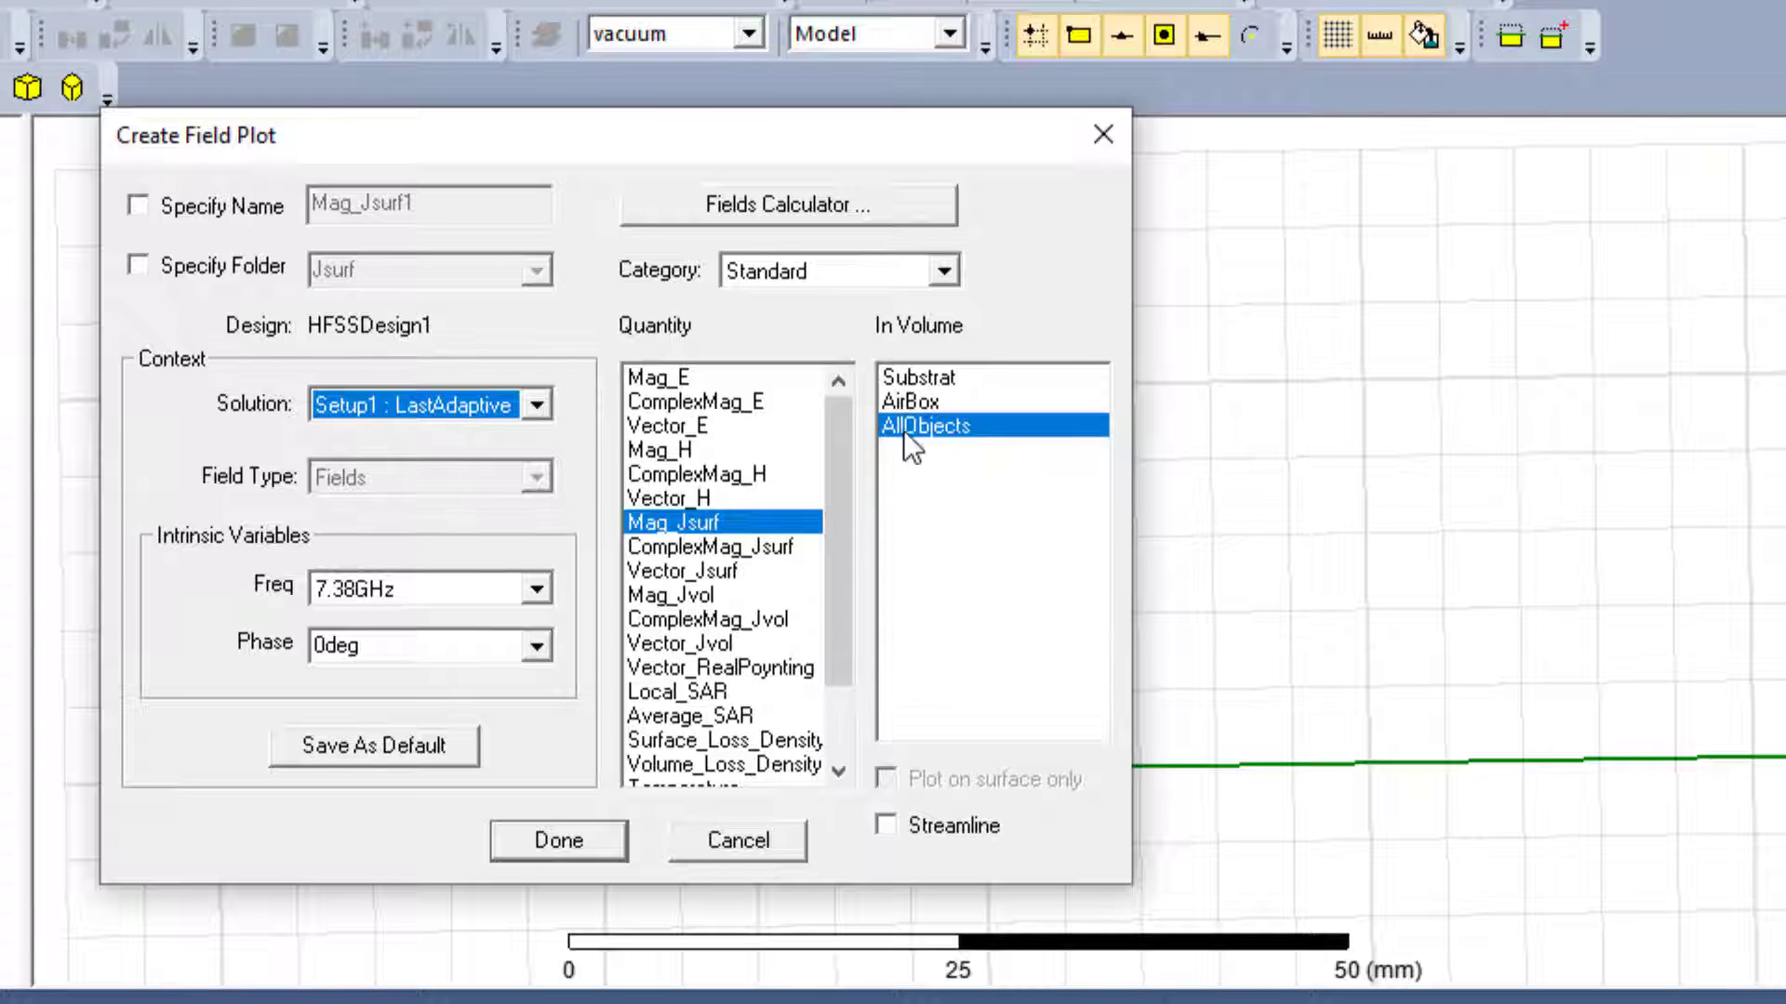
- Create the Mag_Jsurf plot, tilt the view to show the Z axis, and expand Jsurf under Field Overlays
left_click(549, 841)
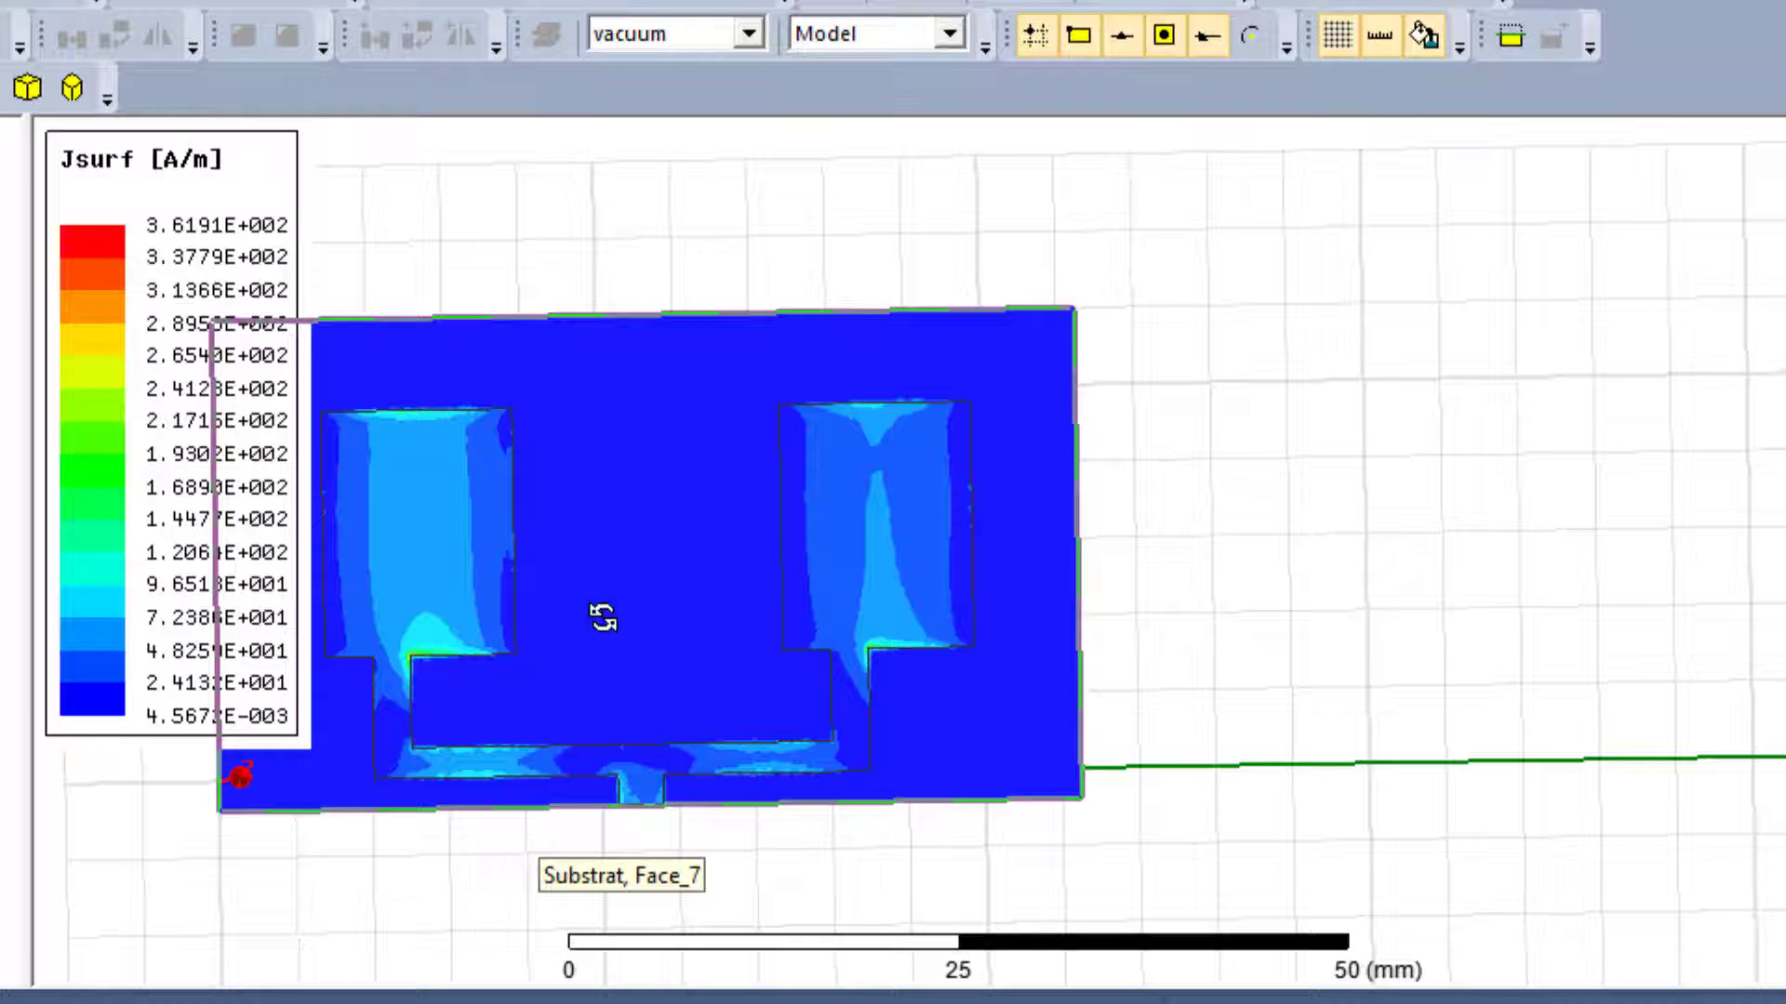
left_click_drag(1020, 512, 790, 678)
left_click_drag(725, 790, 725, 788)
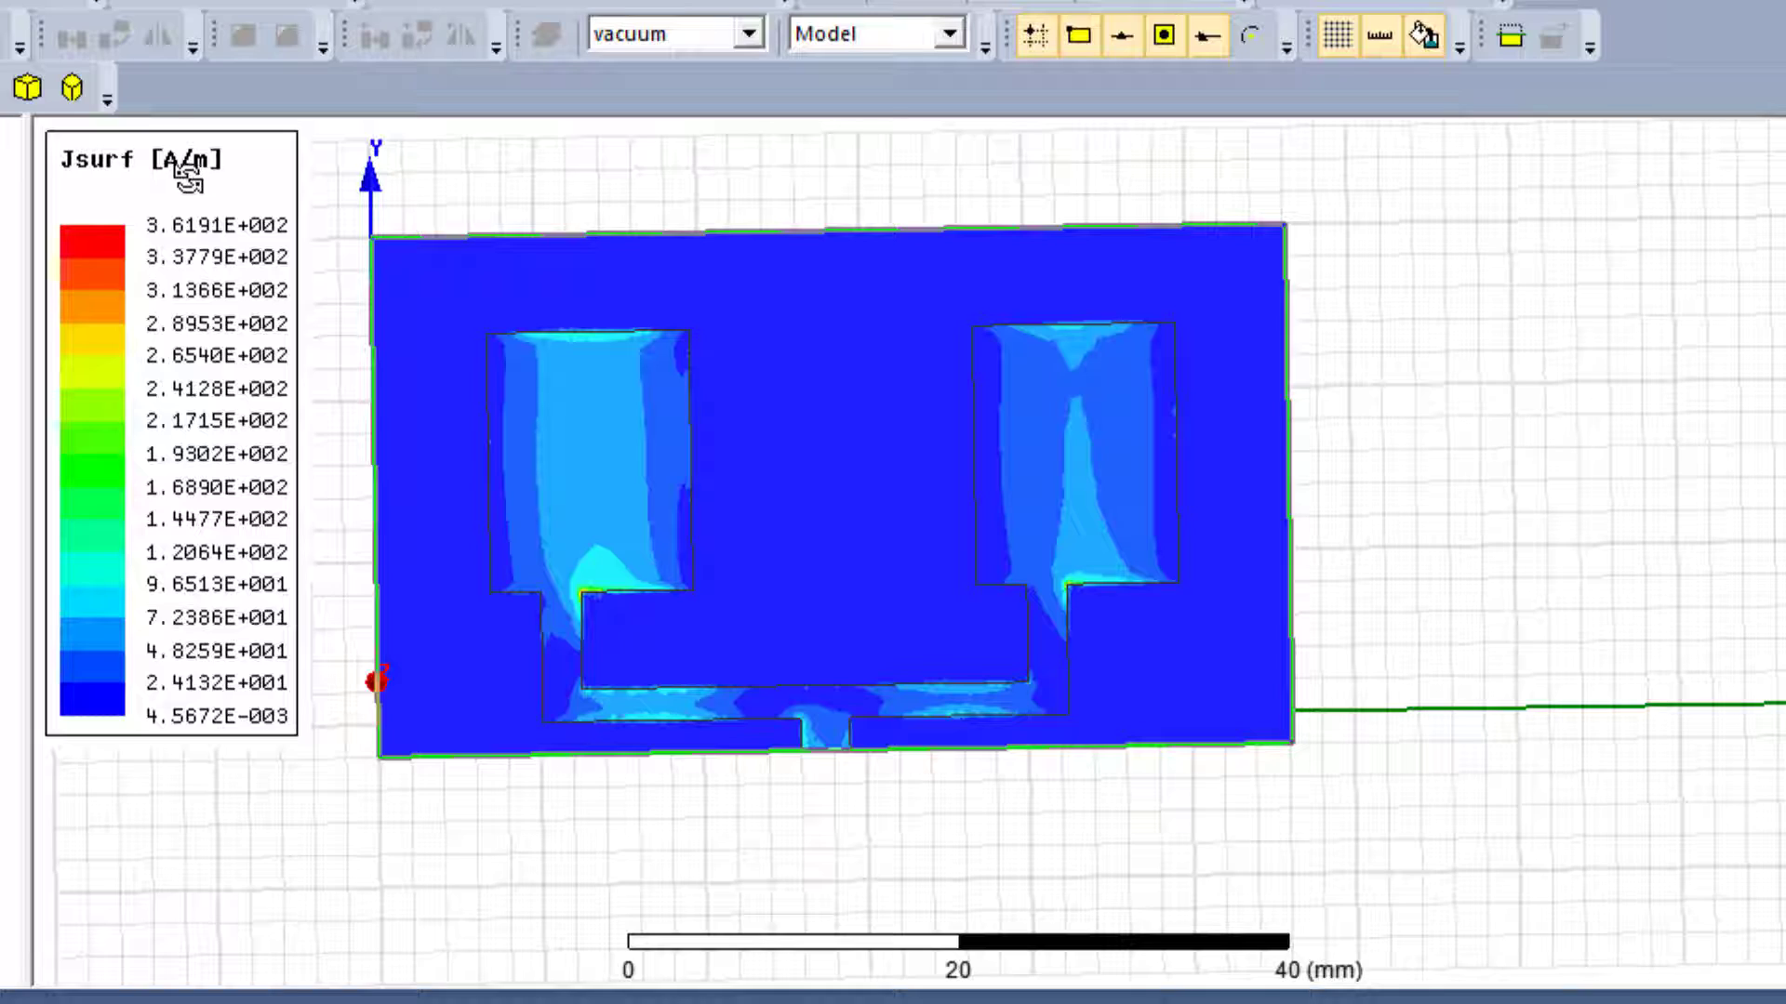
left_click_drag(670, 658, 817, 706)
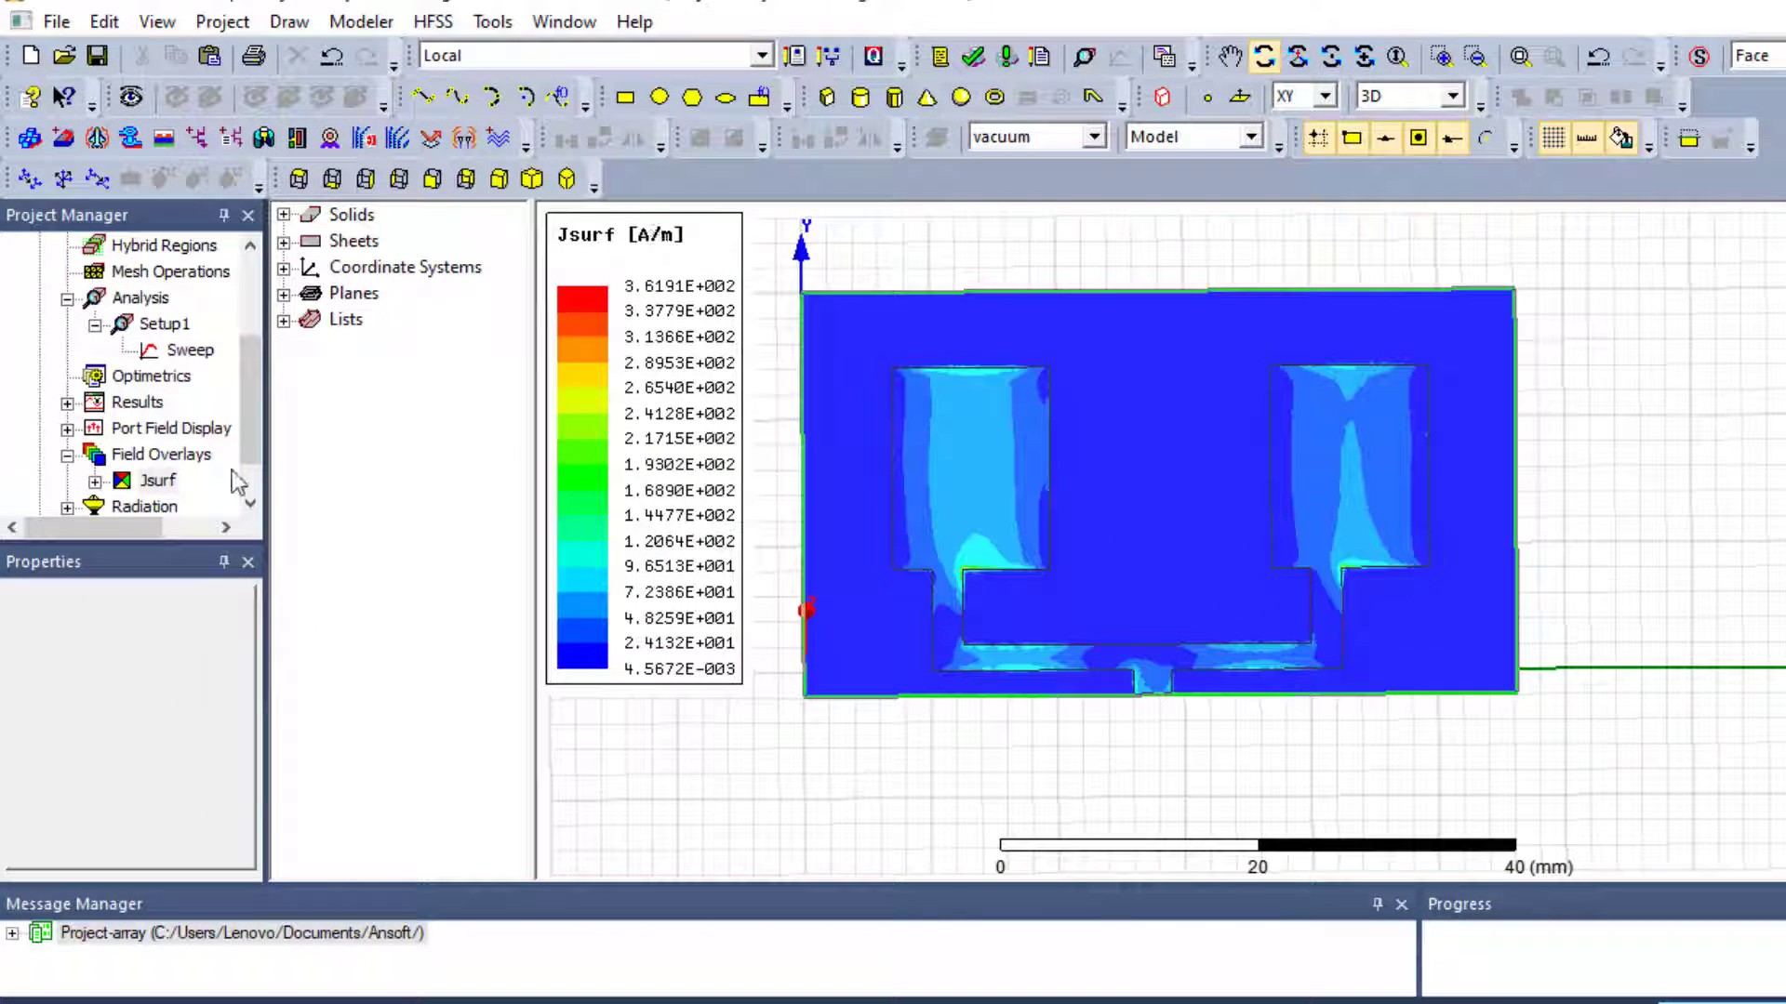
left_click_drag(162, 590, 162, 645)
left_click(95, 481)
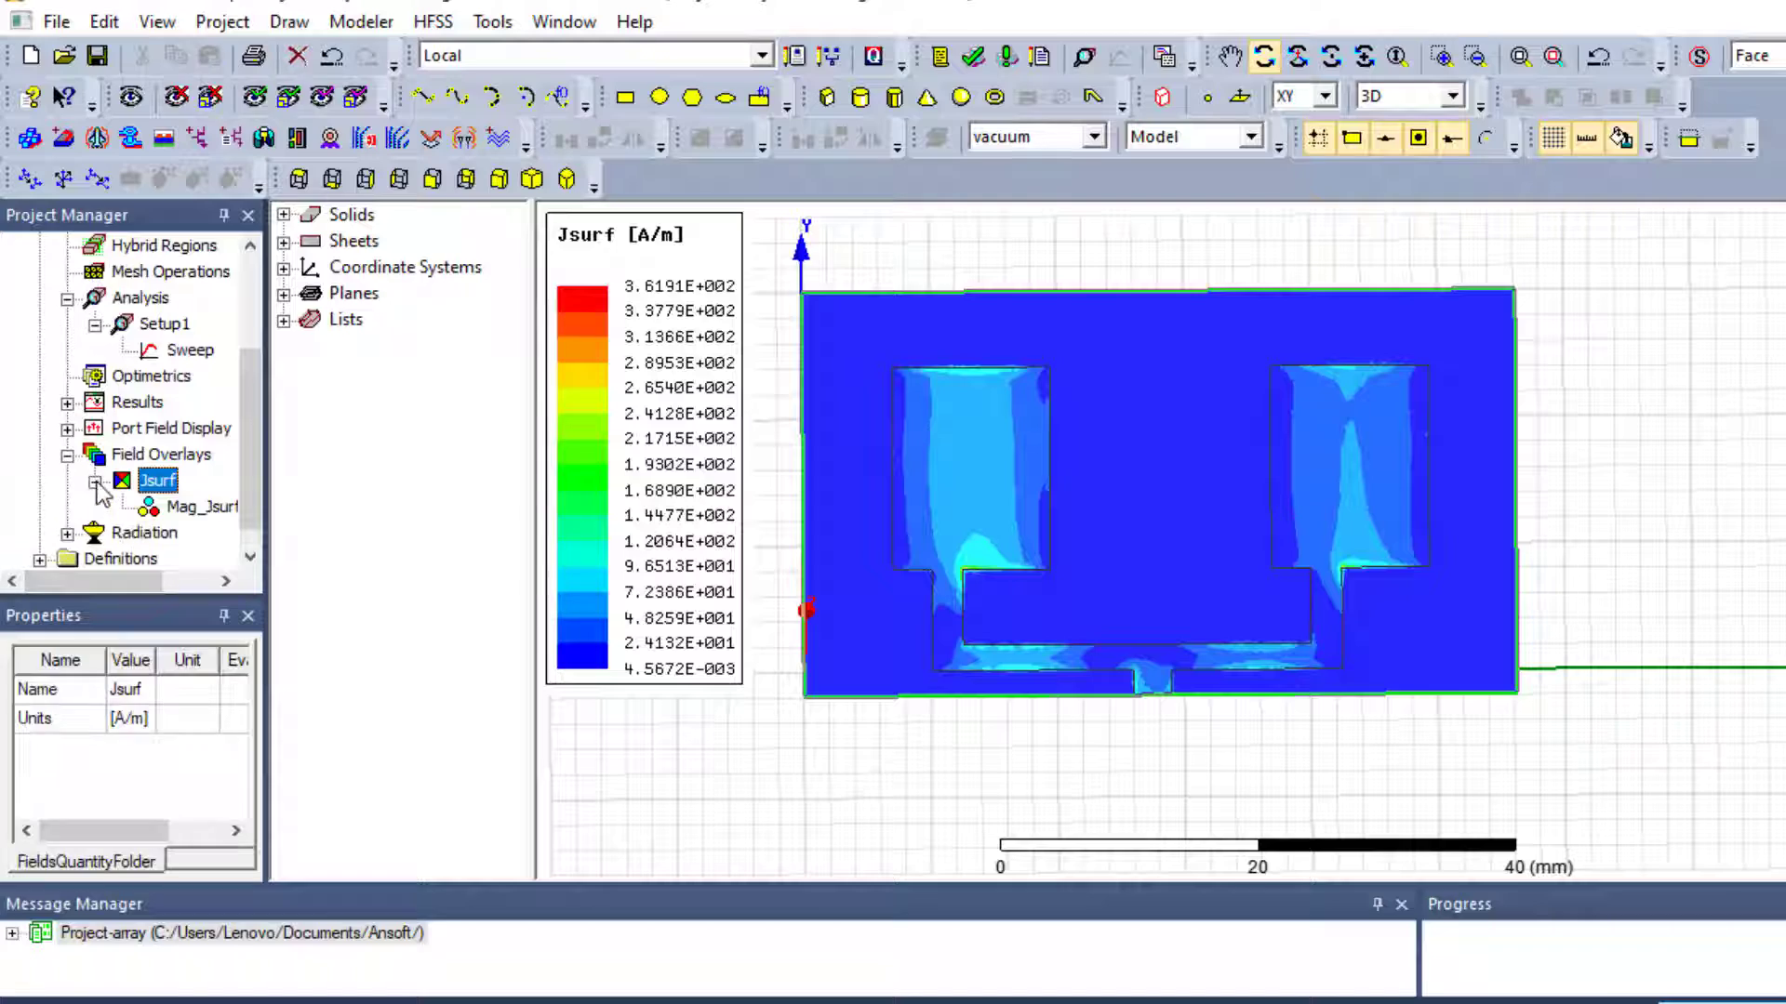
- Switch the Jsurf plot's scale to dB, spanning -4.6807E+001 to 5.1172E+001
right_click(154, 487)
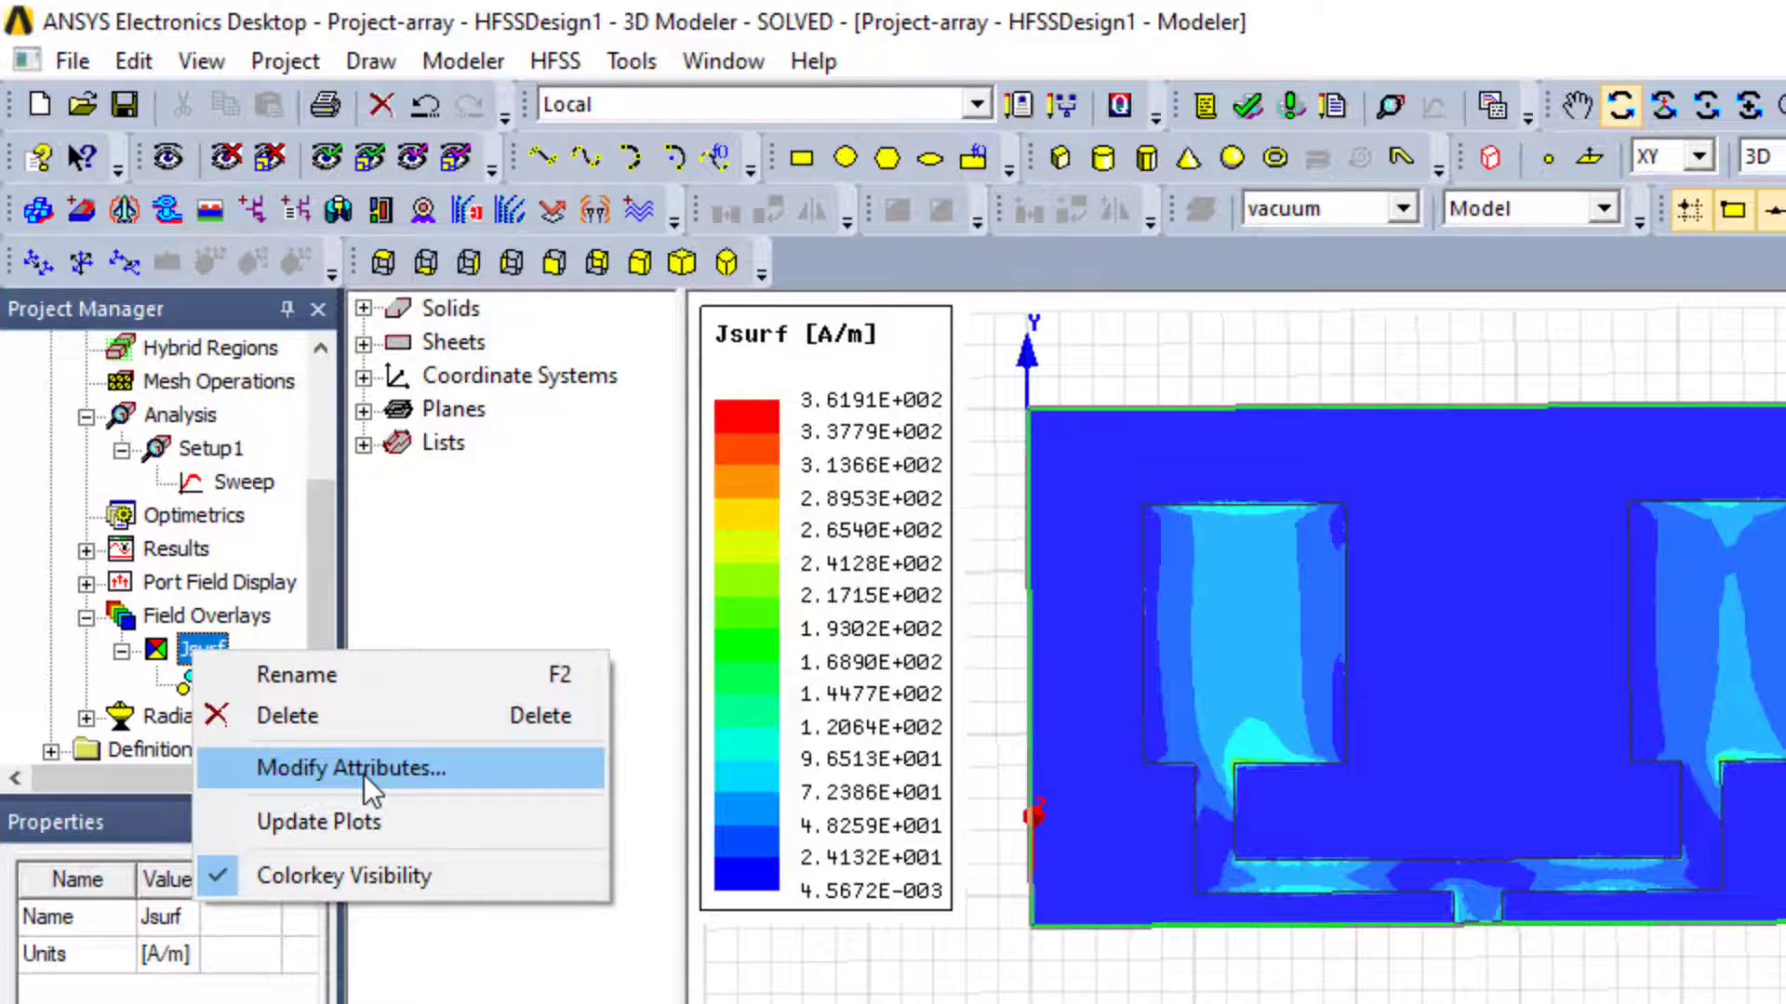
left_click(364, 769)
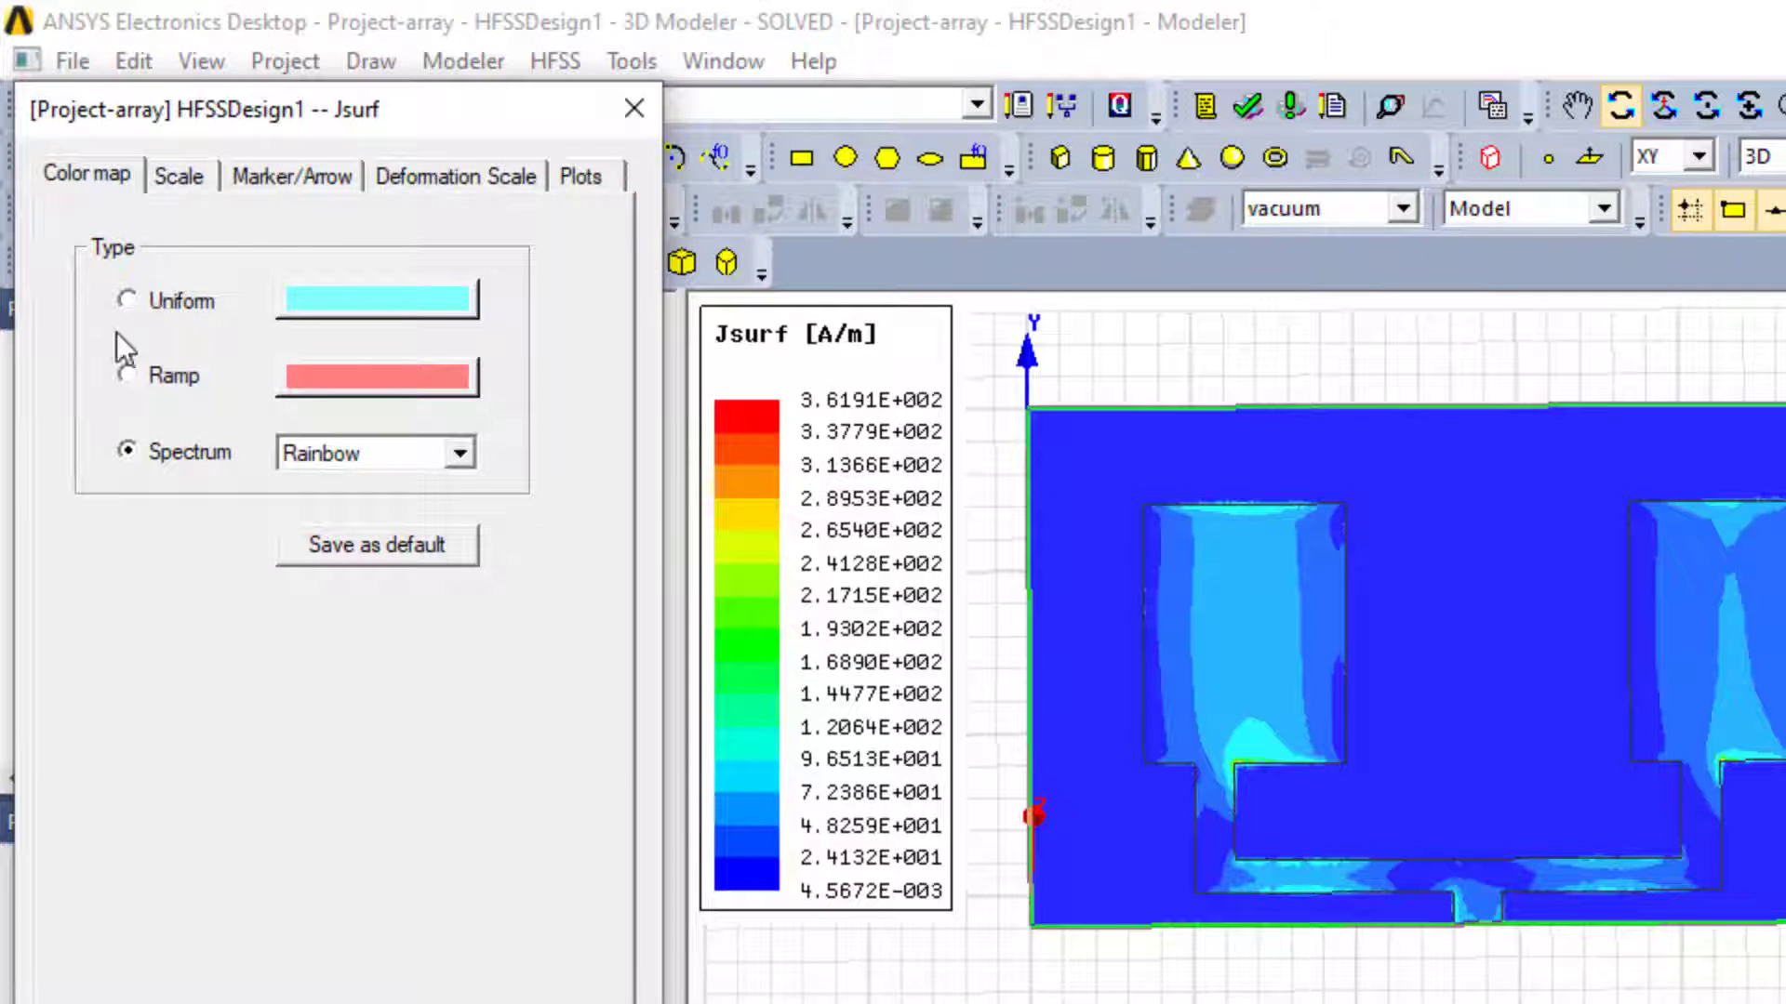
left_click(176, 177)
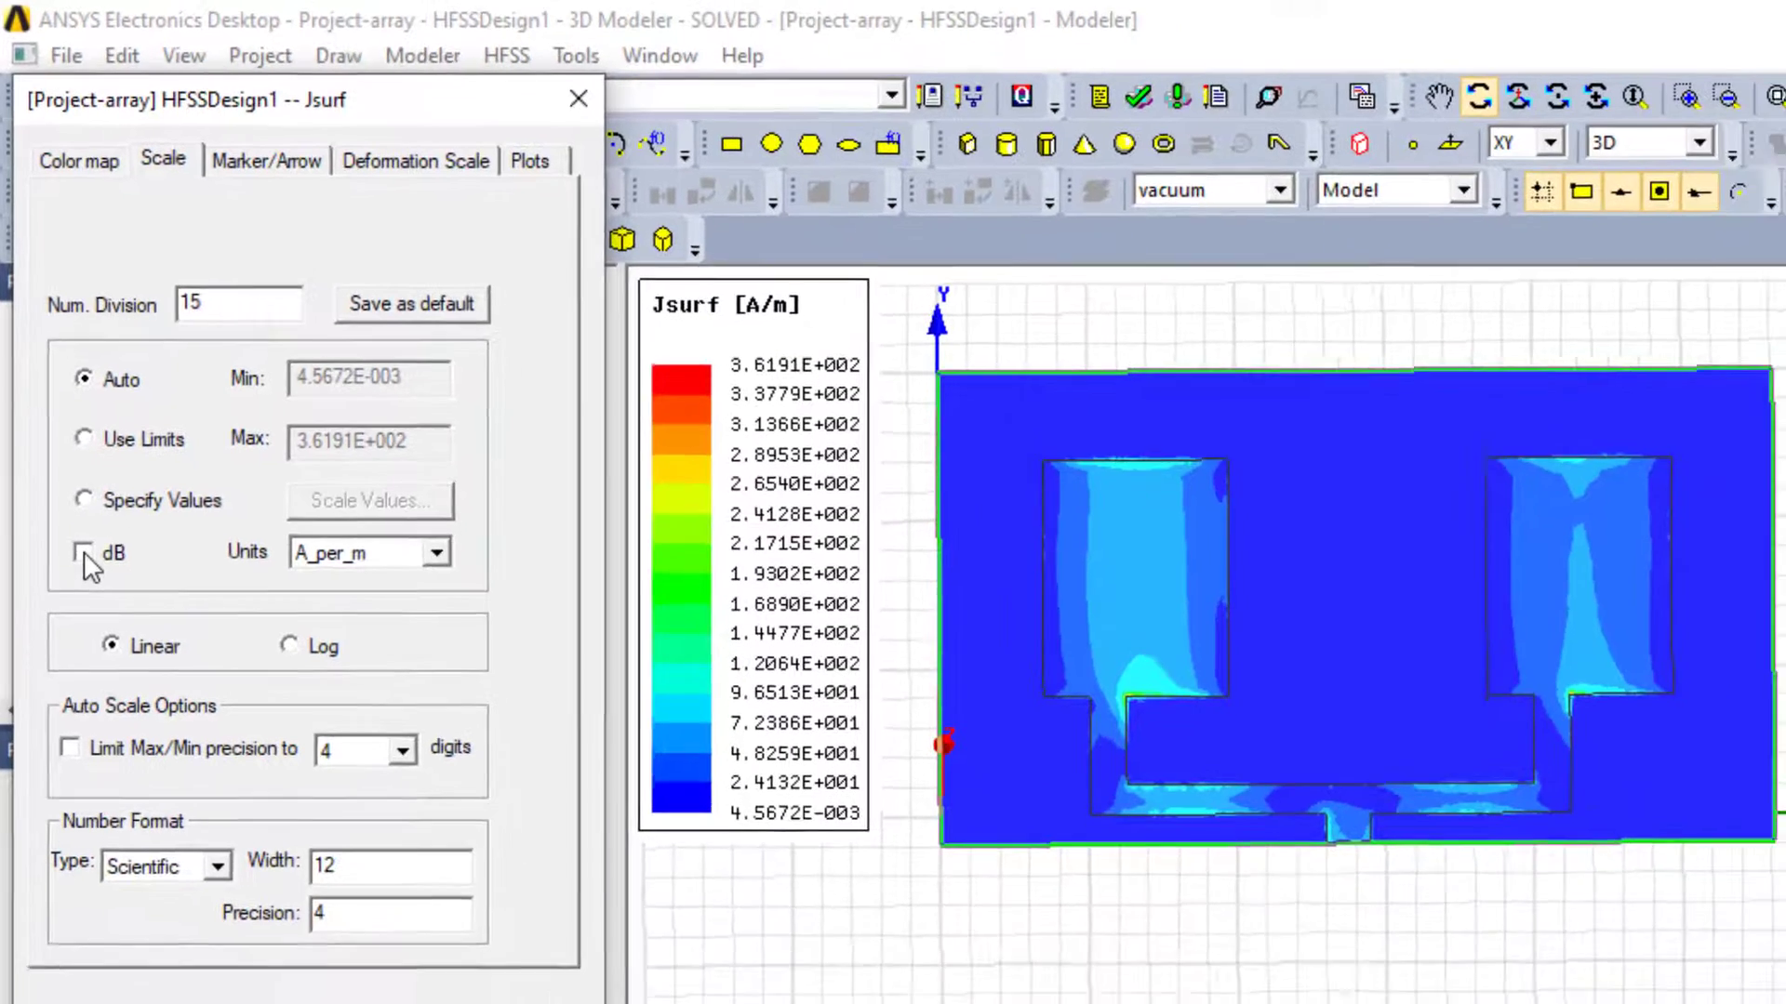
left_click(92, 605)
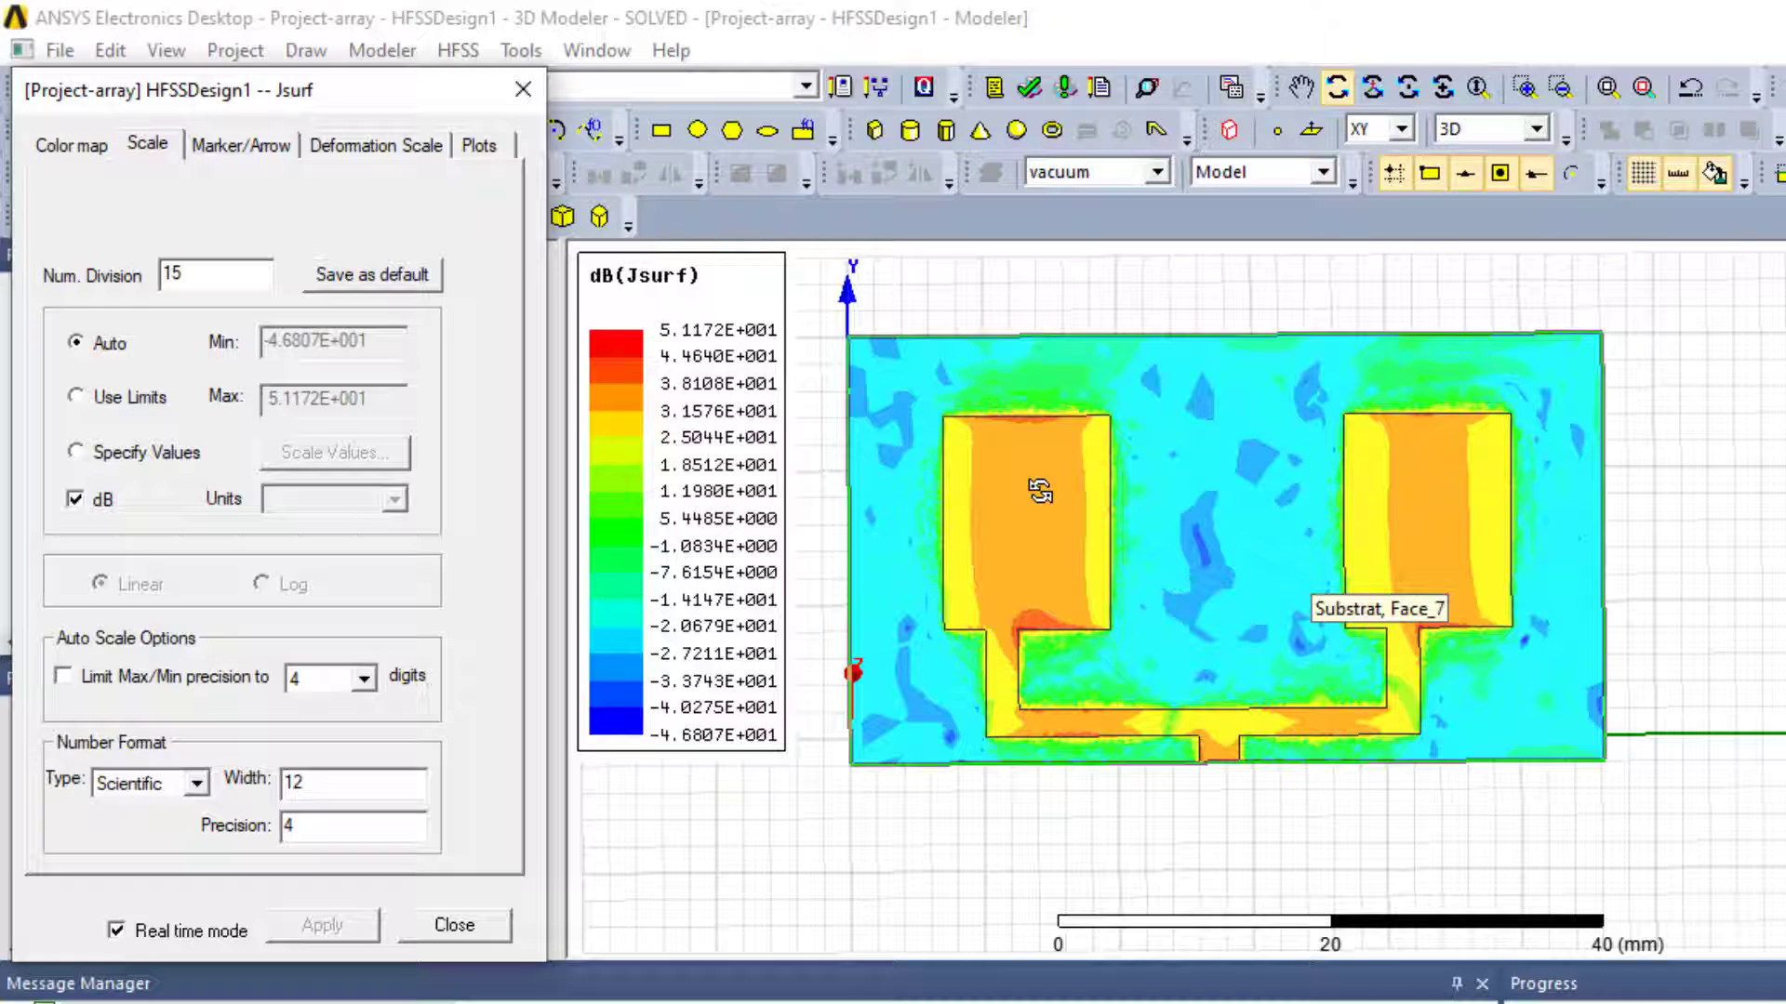
- Turn off dB and try a log colour scale before settling back on linear
left_click(75, 500)
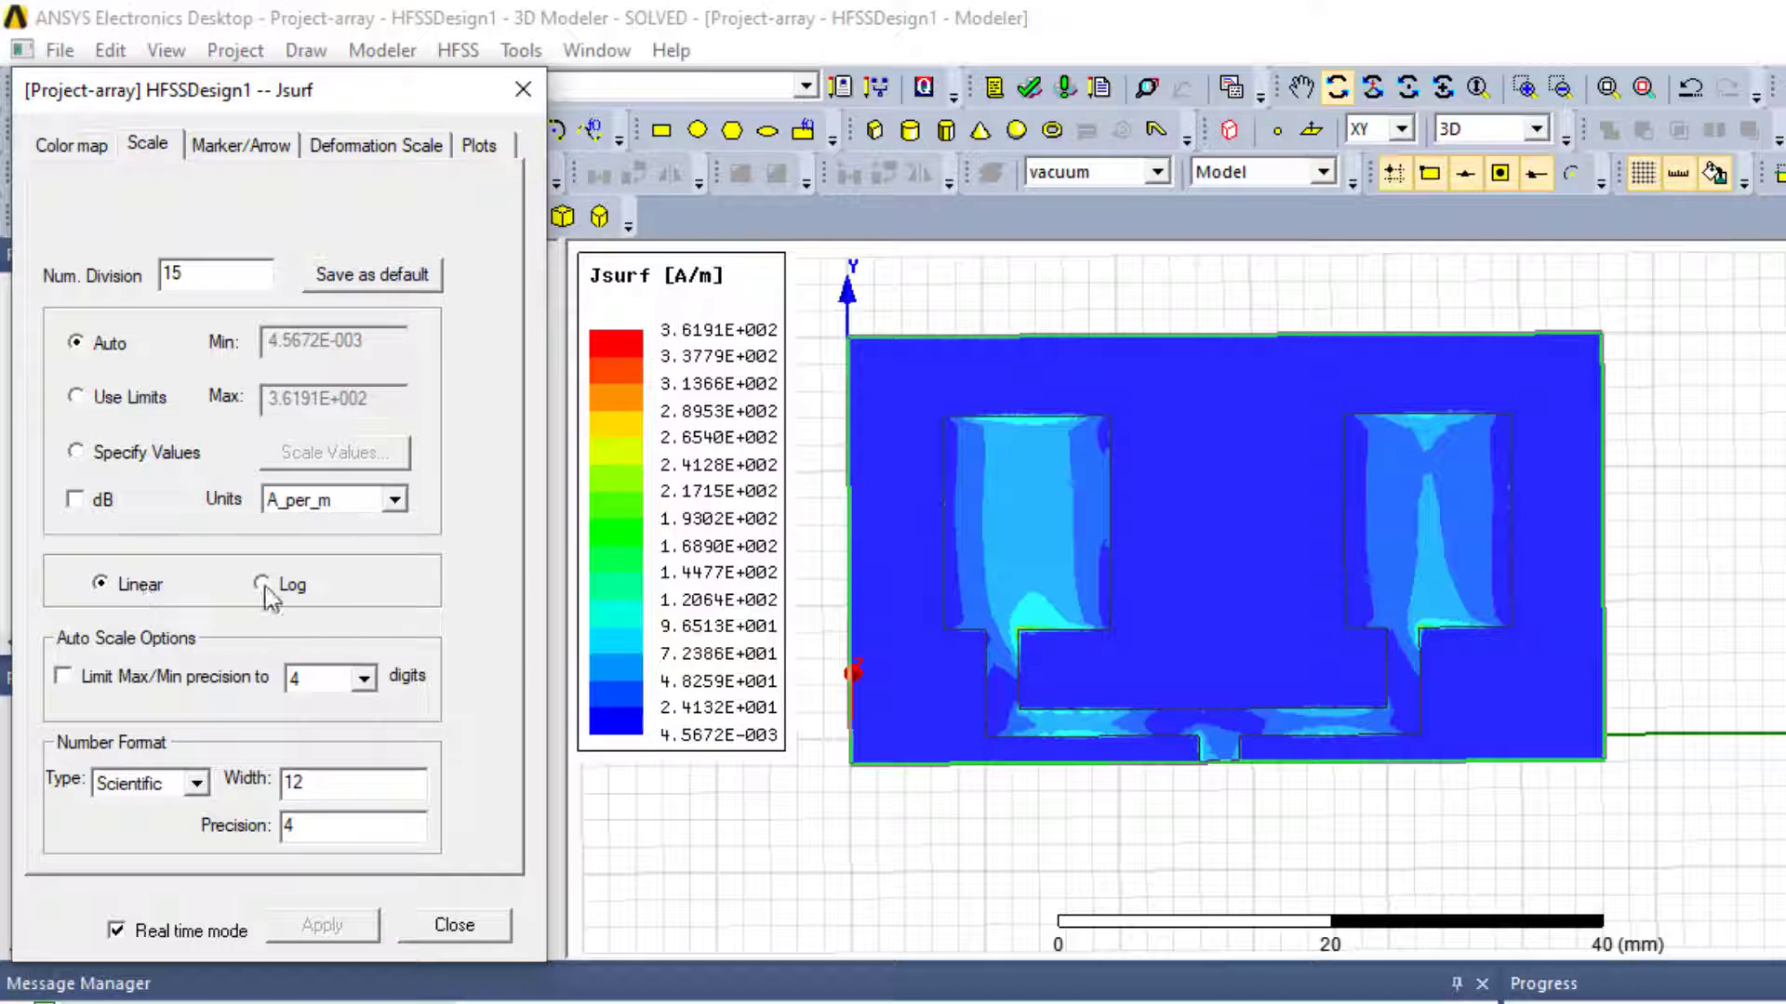
left_click(283, 588)
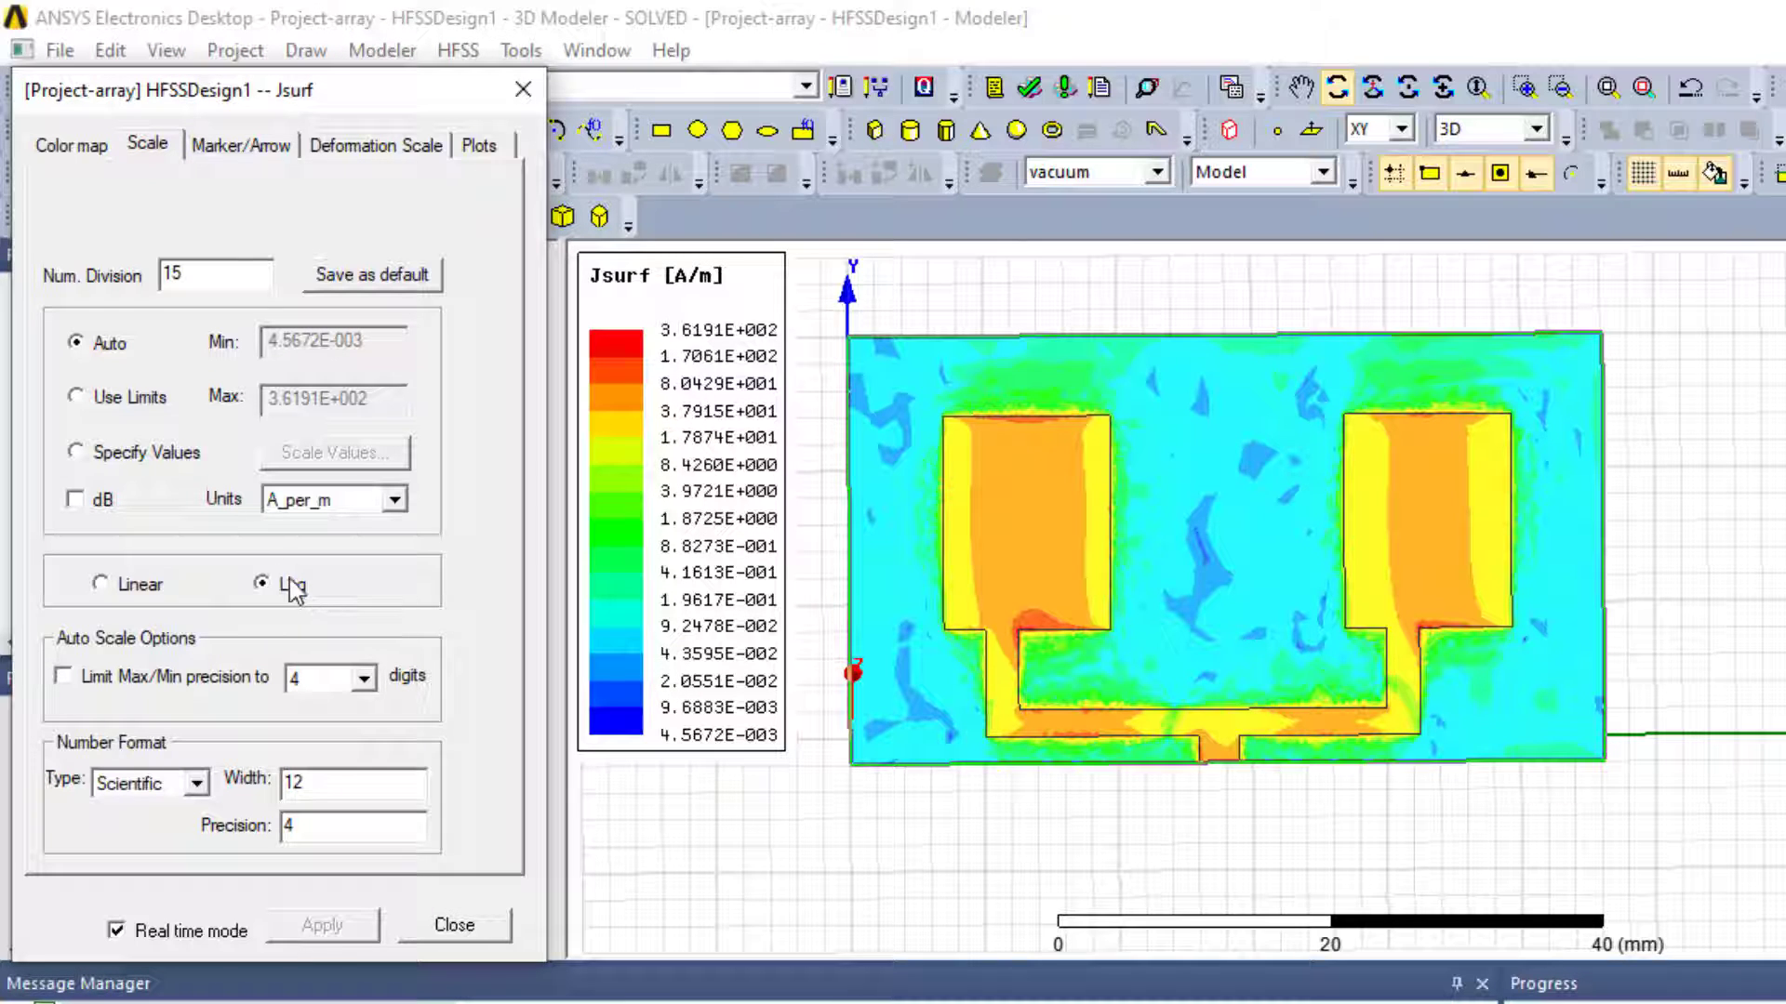
left_click(100, 584)
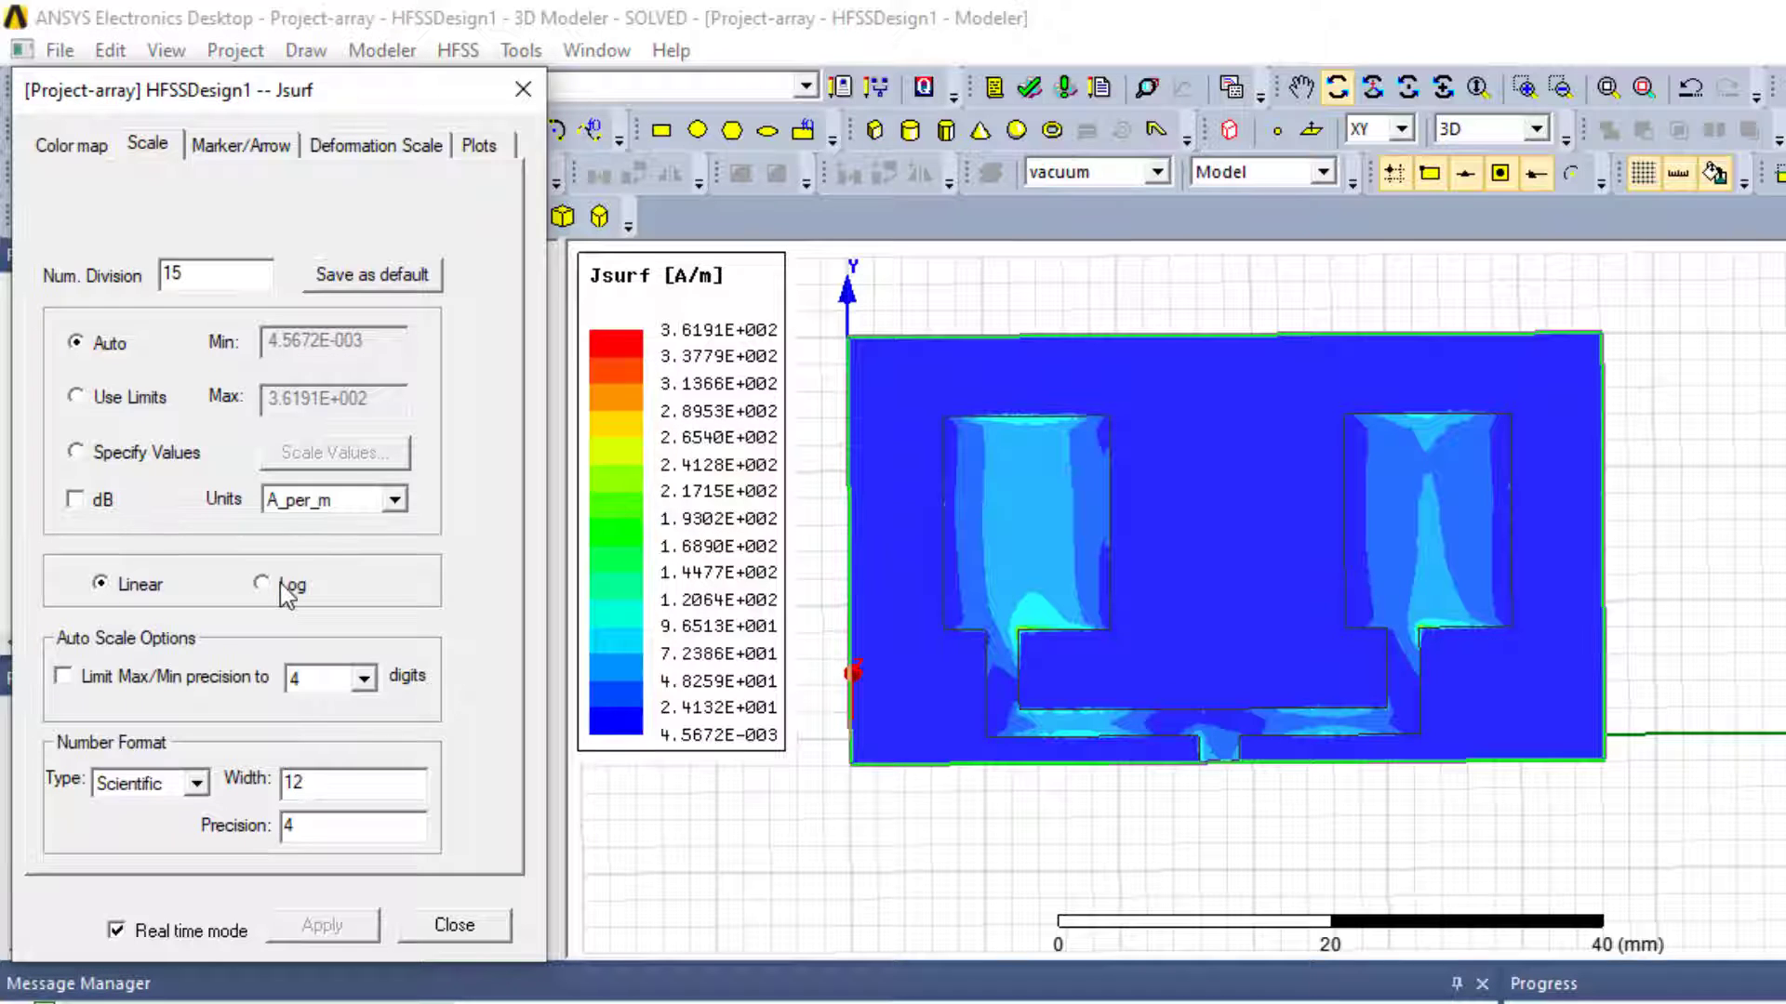
- Try uA_per_m units, restore A_per_m, close the plot attributes and select Jsurf
left_click(395, 502)
left_click(396, 503)
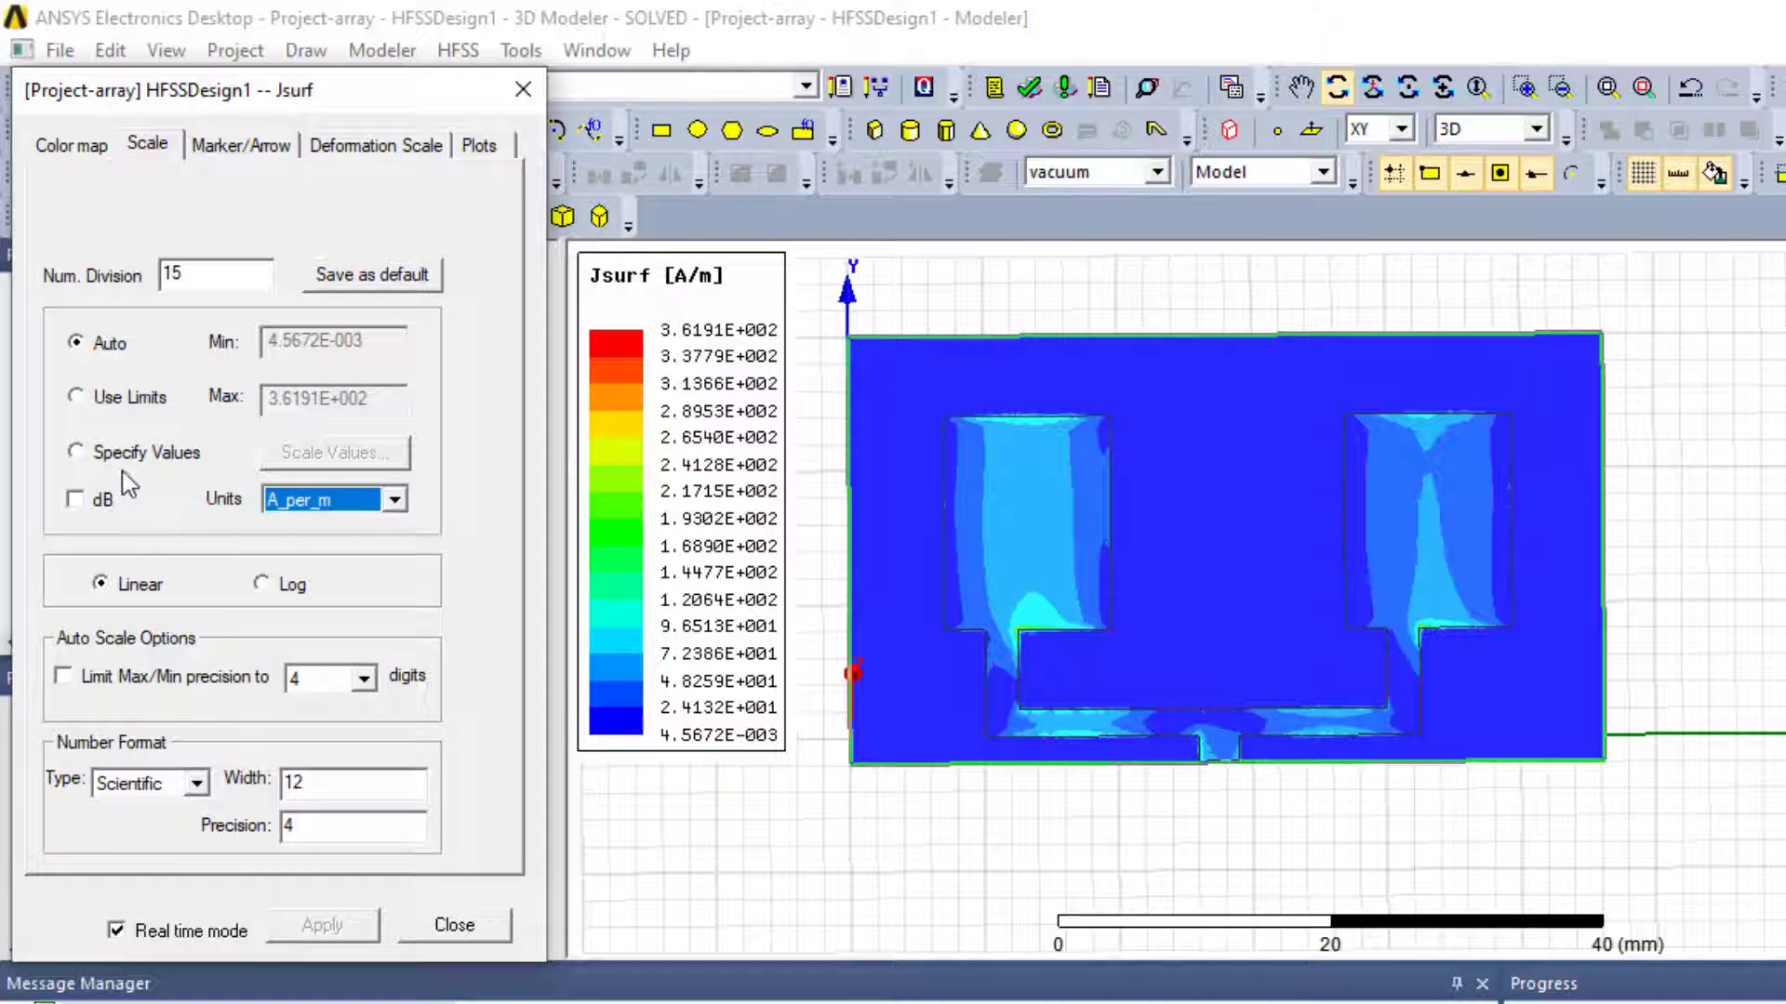
left_click(395, 501)
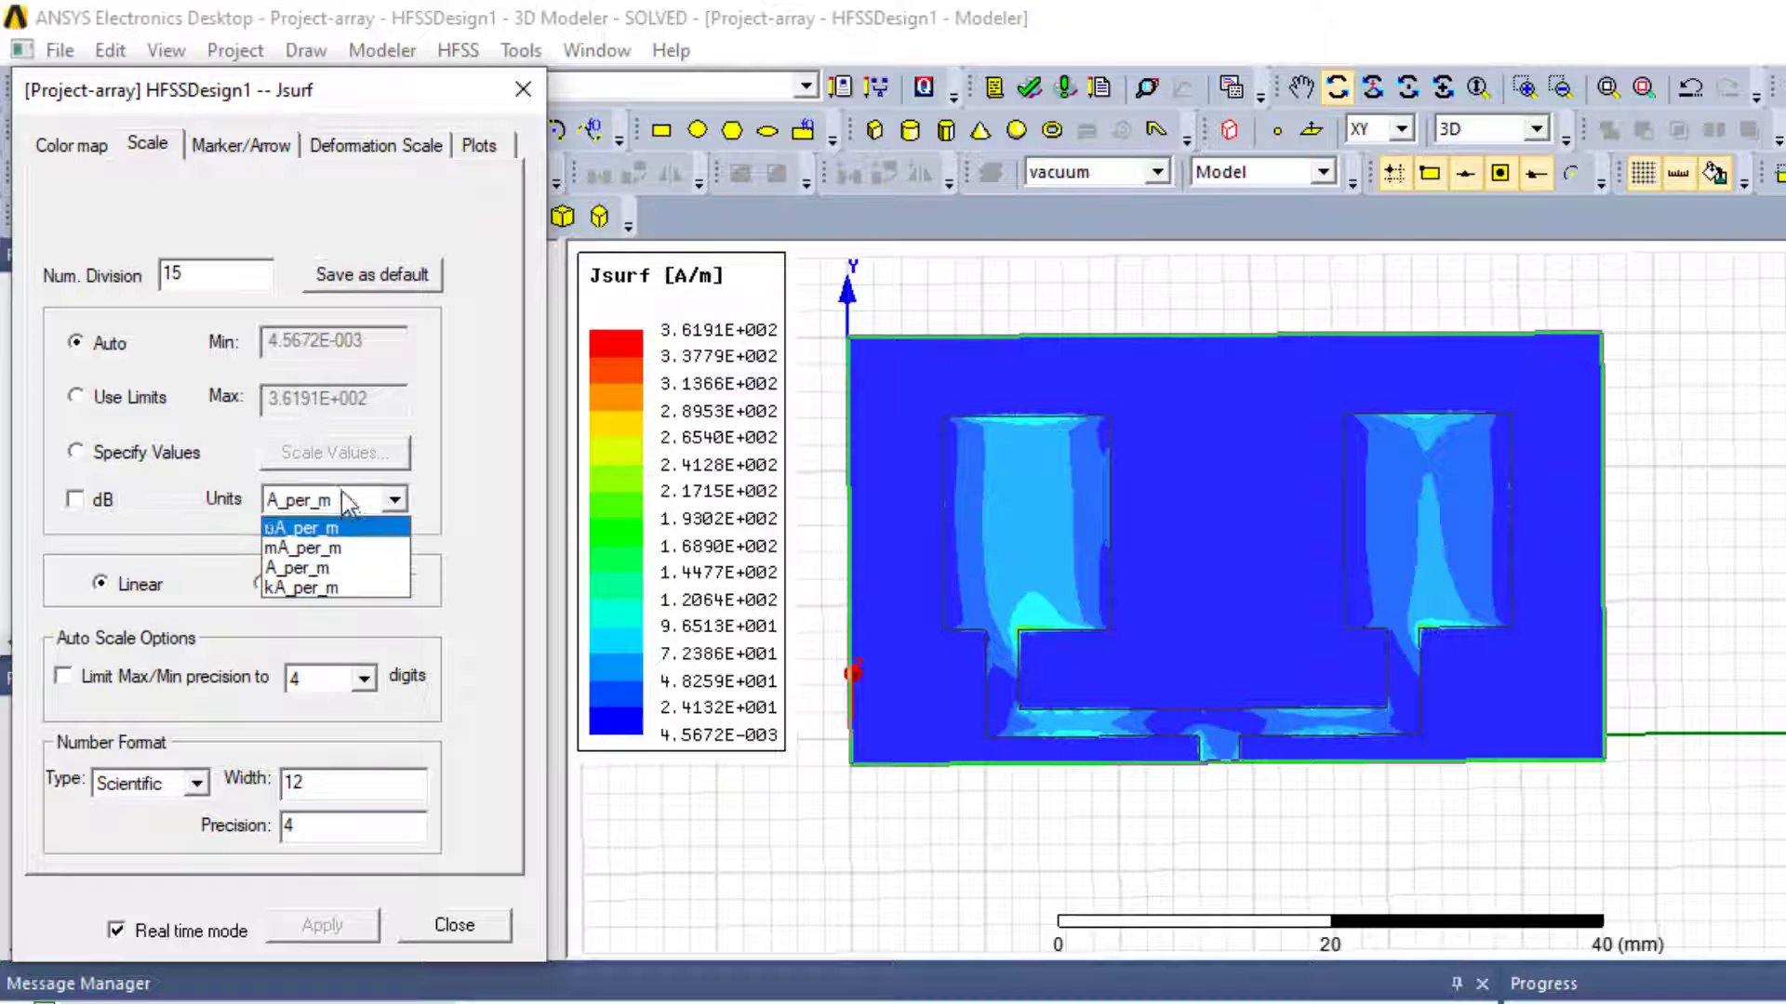
left_click(299, 529)
left_click(397, 502)
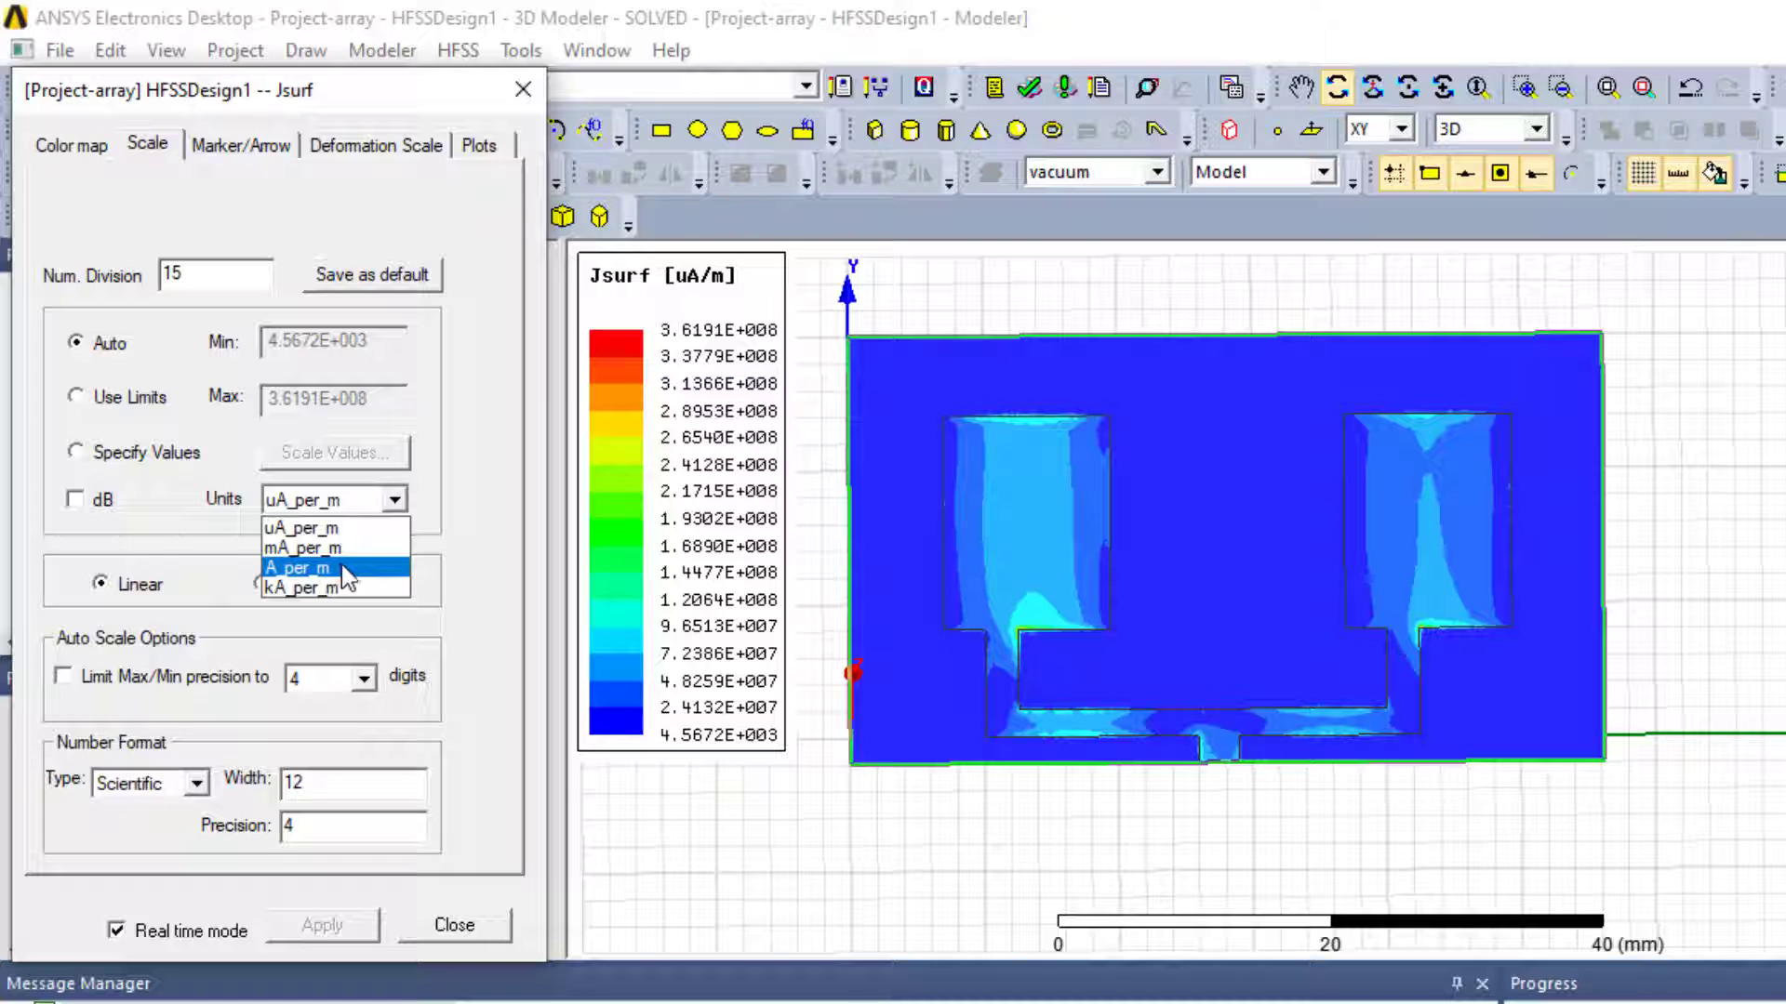
left_click(344, 569)
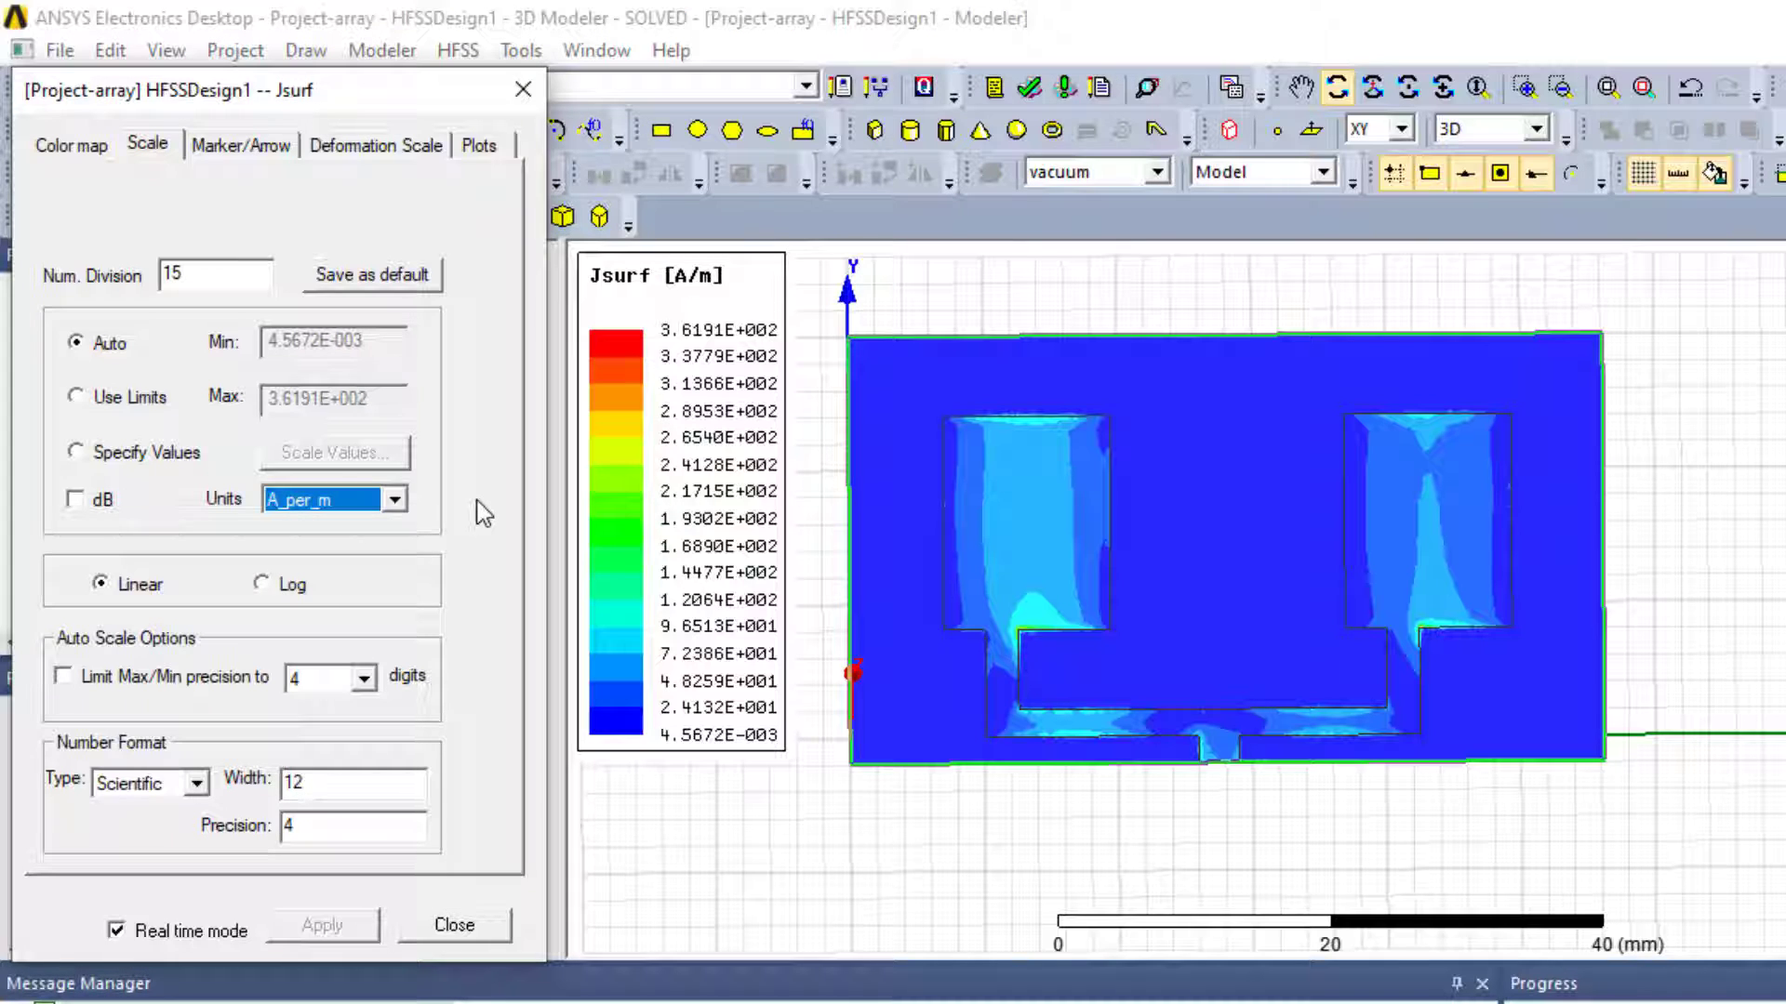
left_click(522, 90)
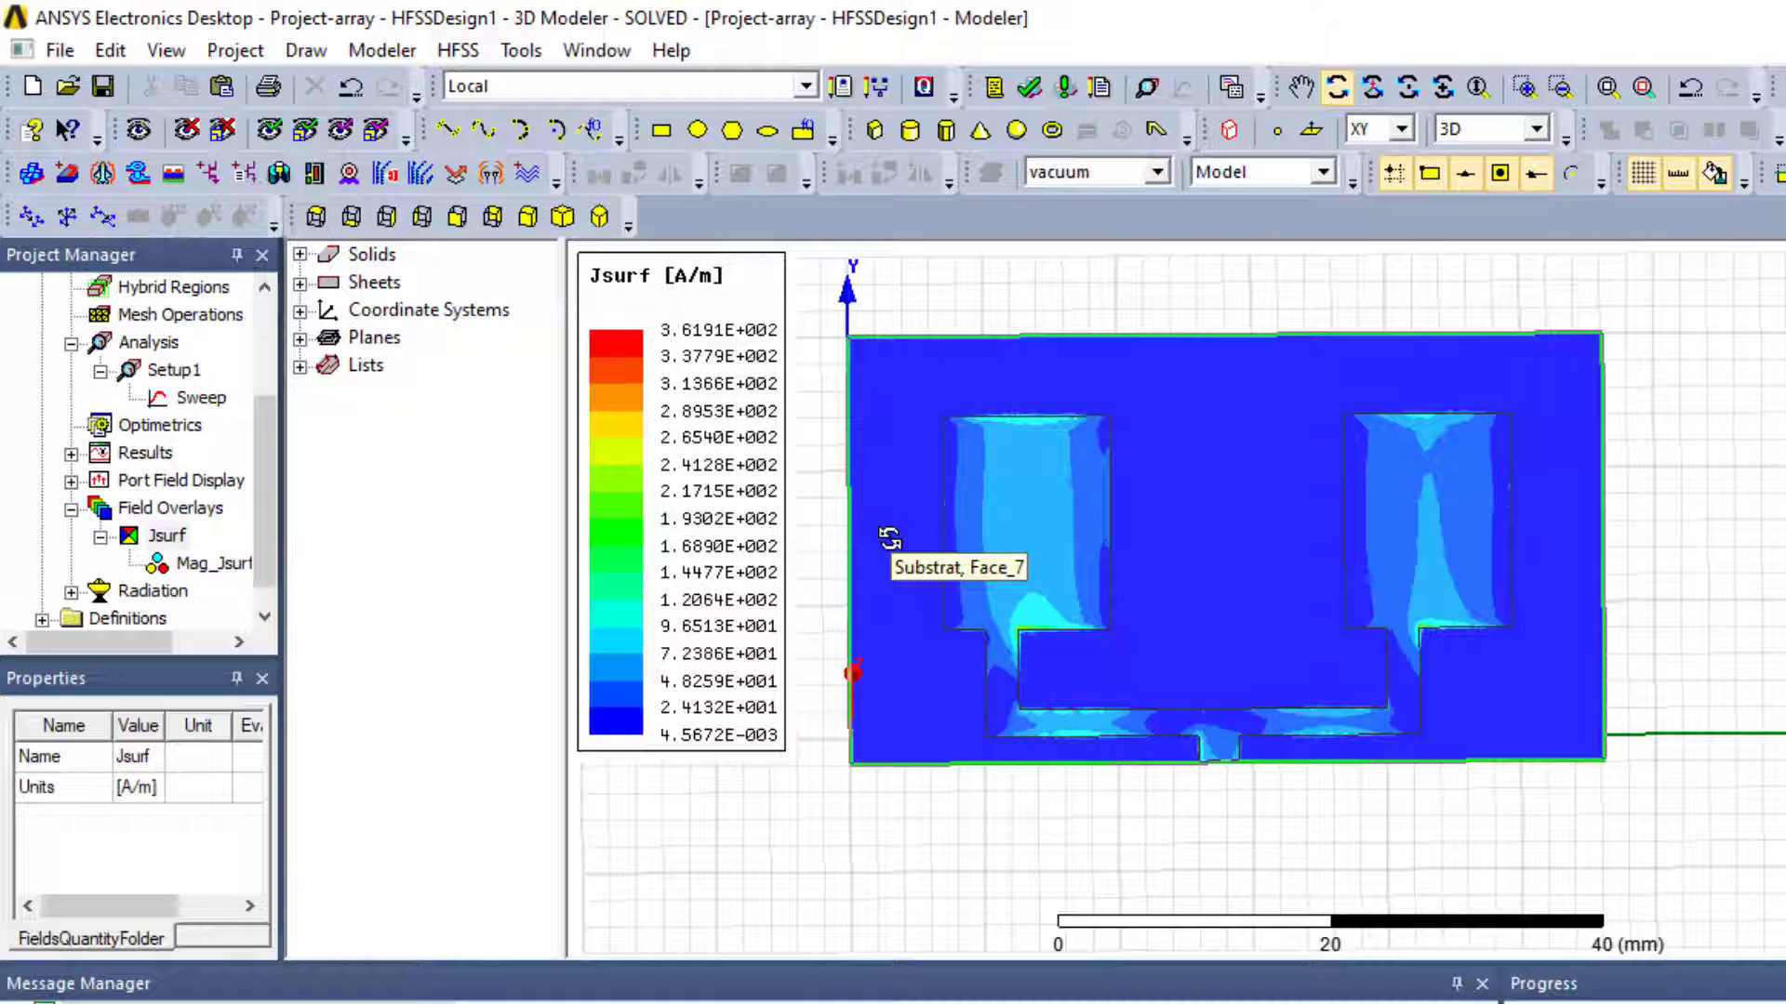
left_click(167, 536)
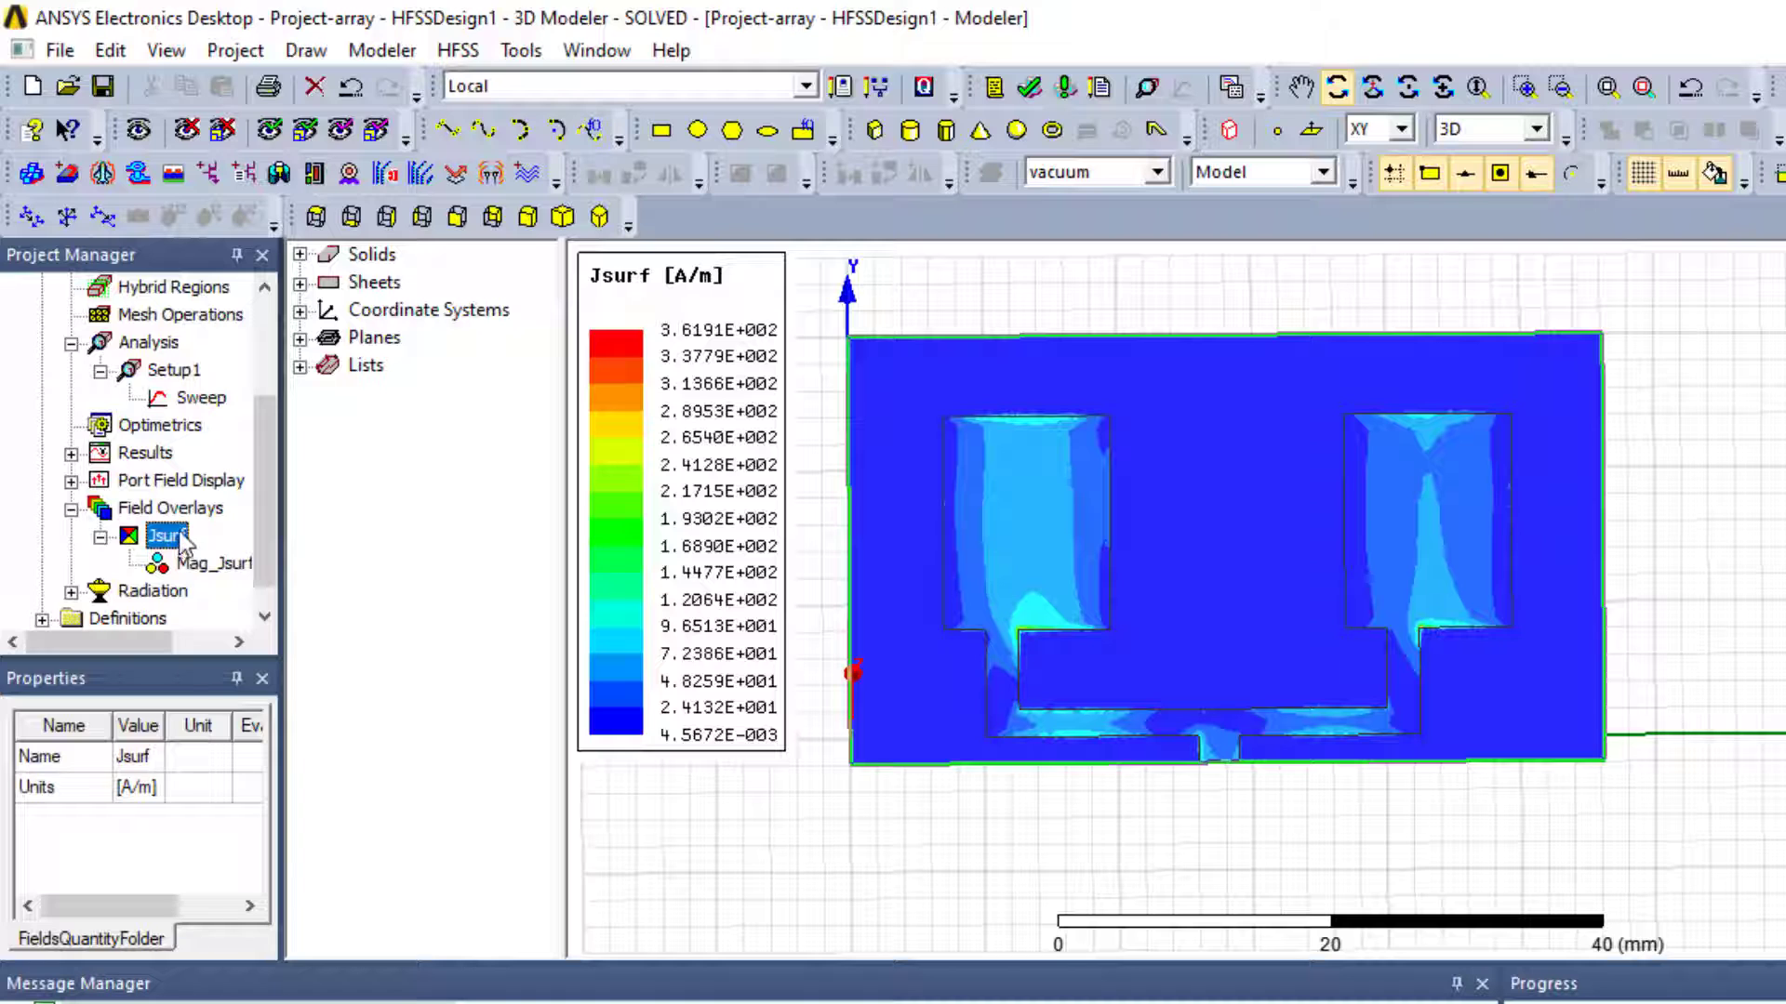
- Delete the Jsurf overlay and confirm with Oui
left_click(315, 87)
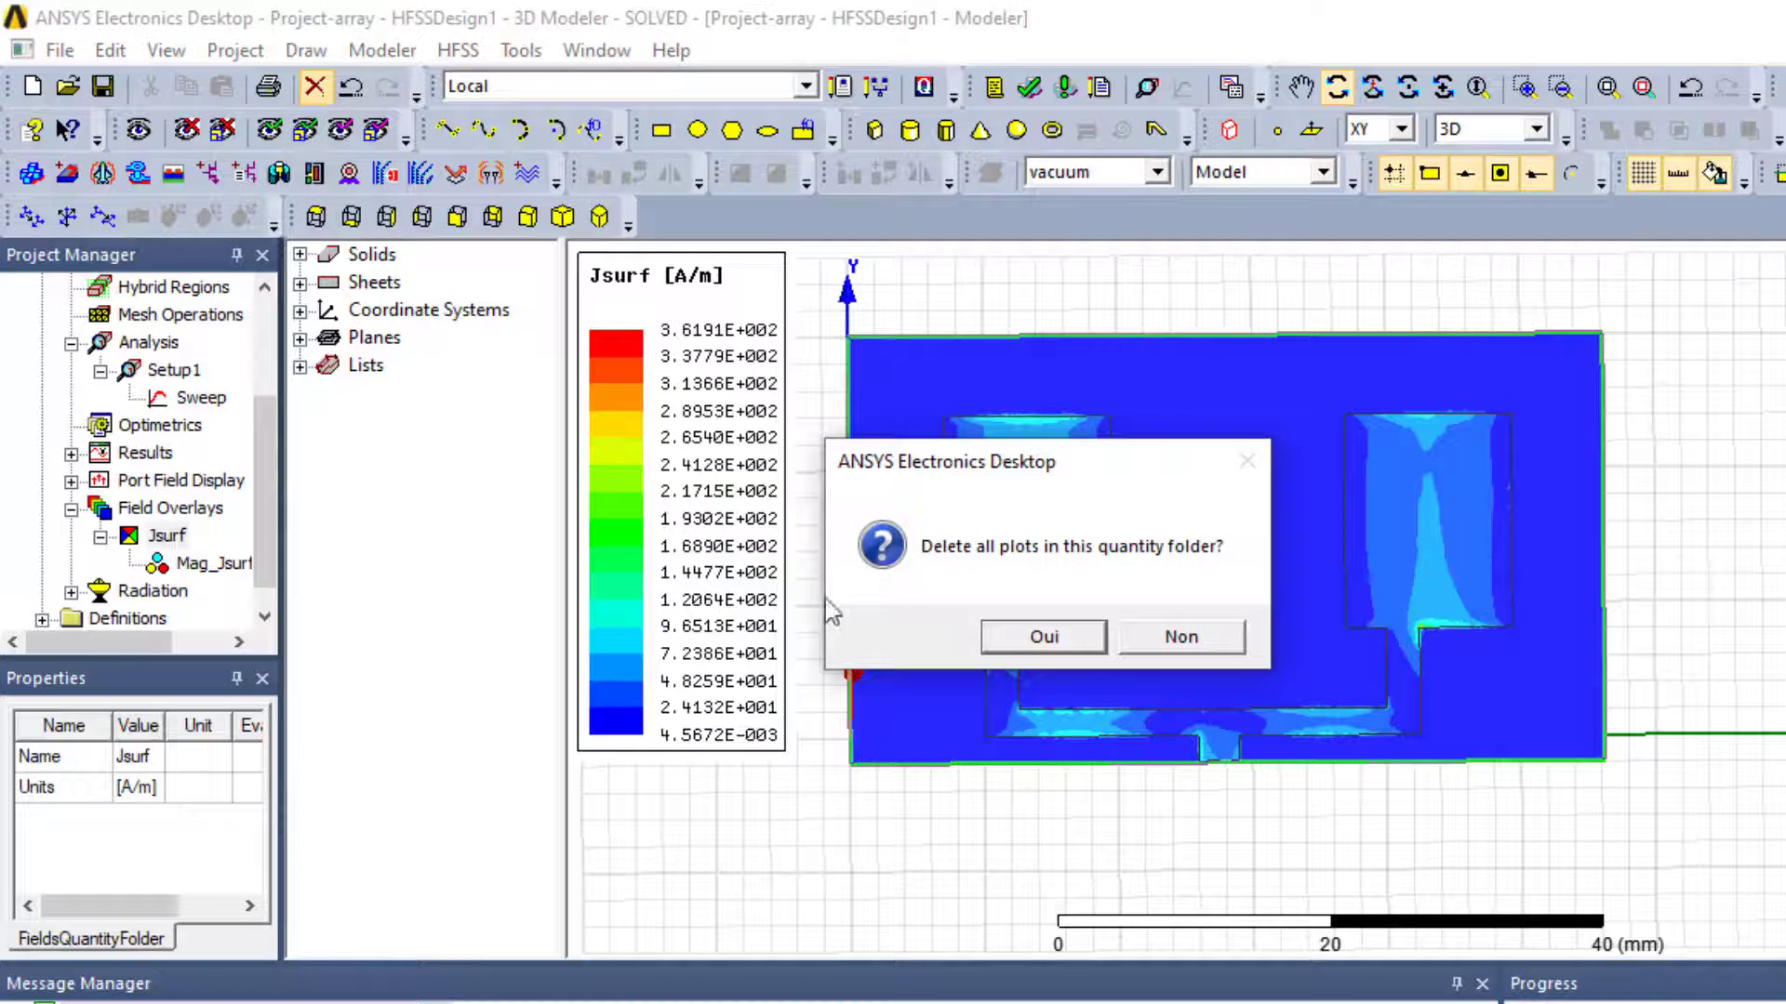
left_click(1032, 642)
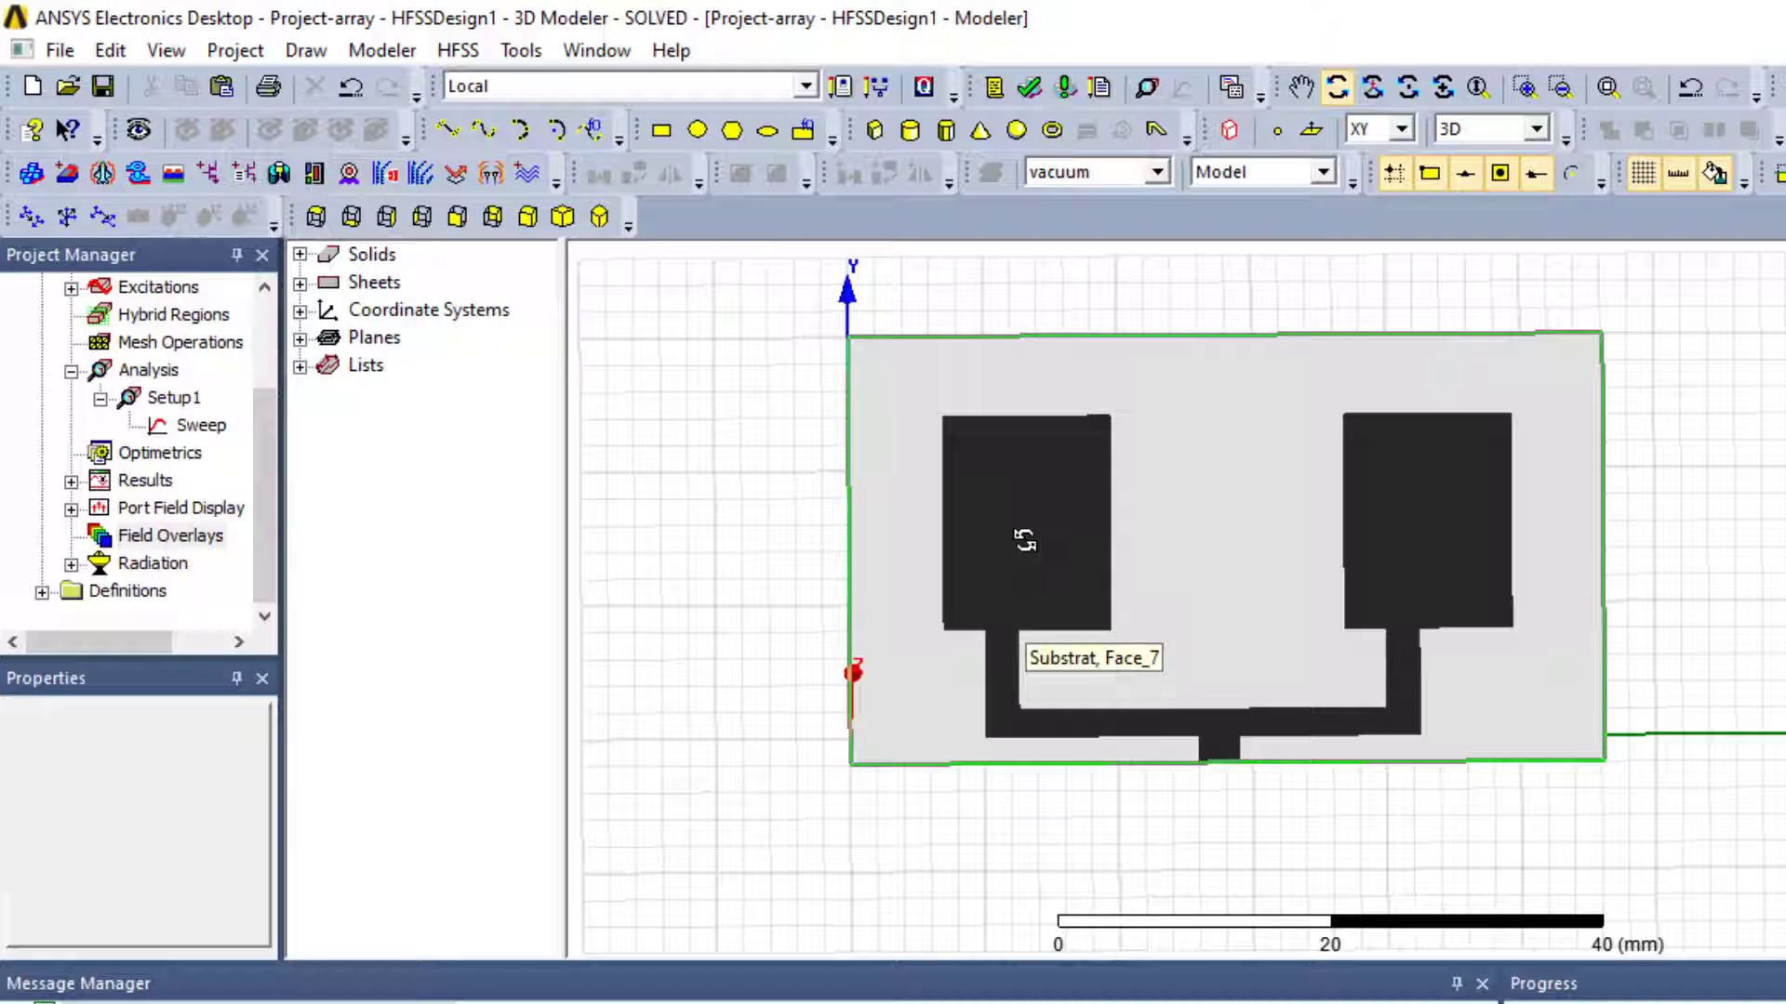
- Change the selection mode and select the patch-and-feed-line object
right_click(675, 543)
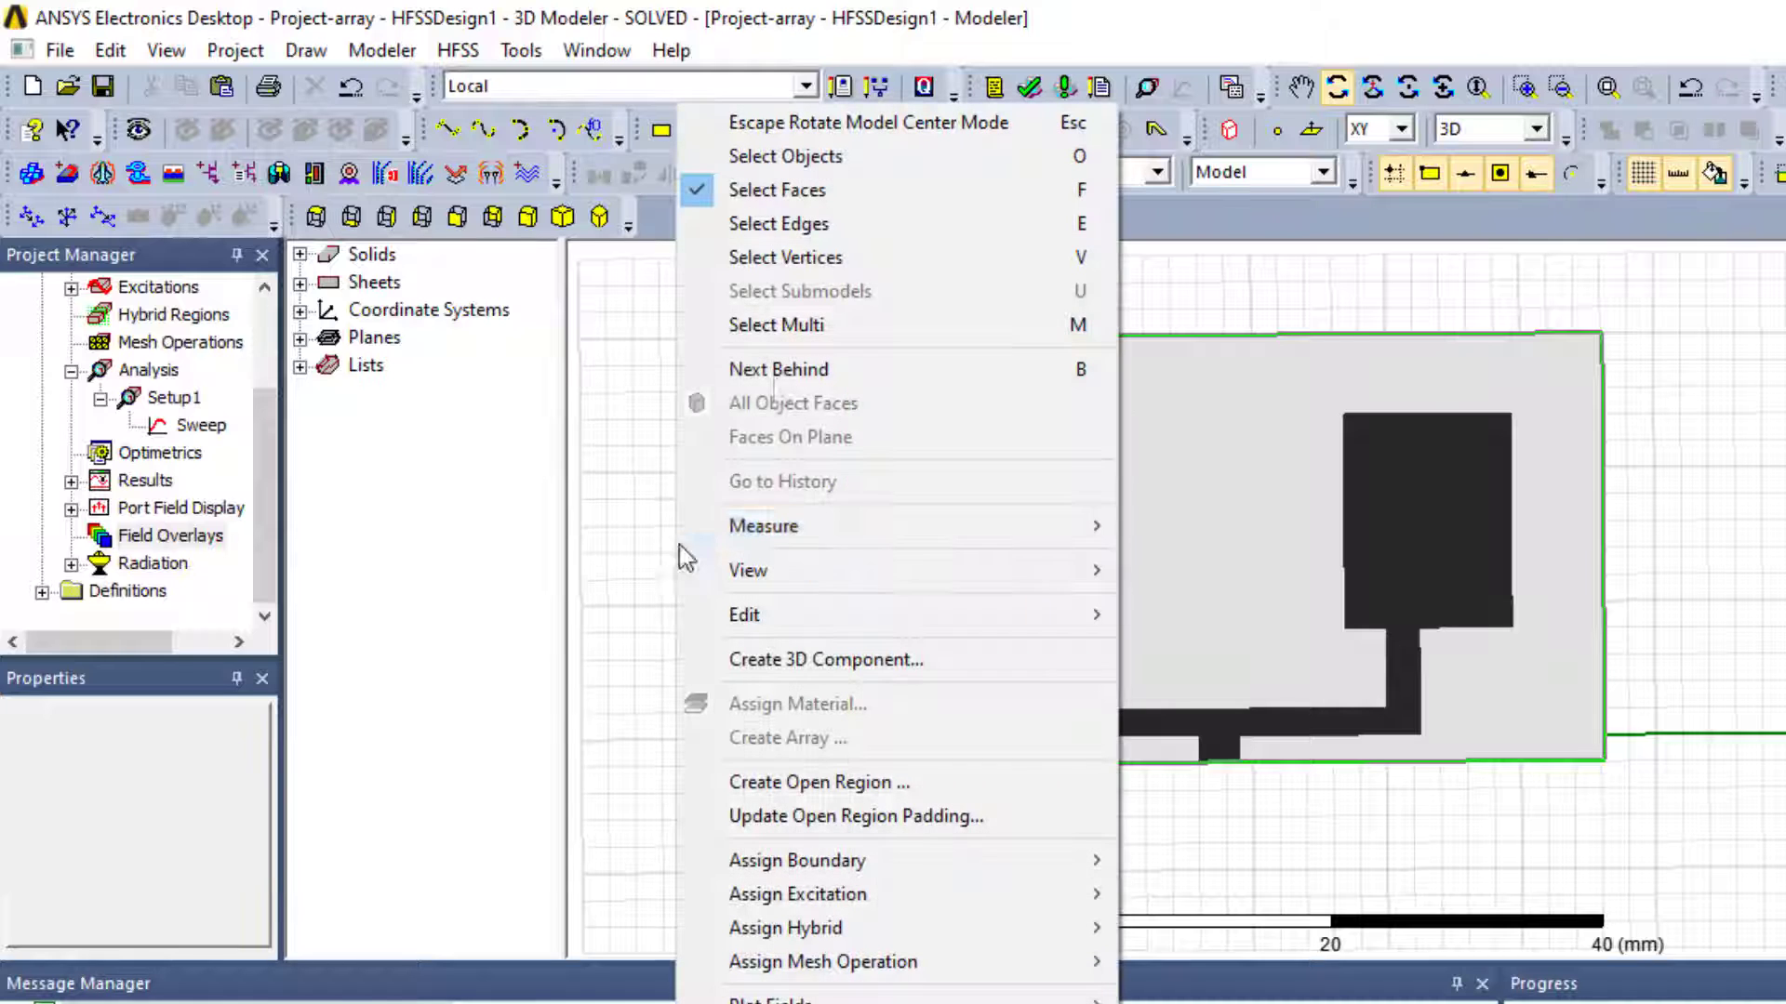
left_click(778, 223)
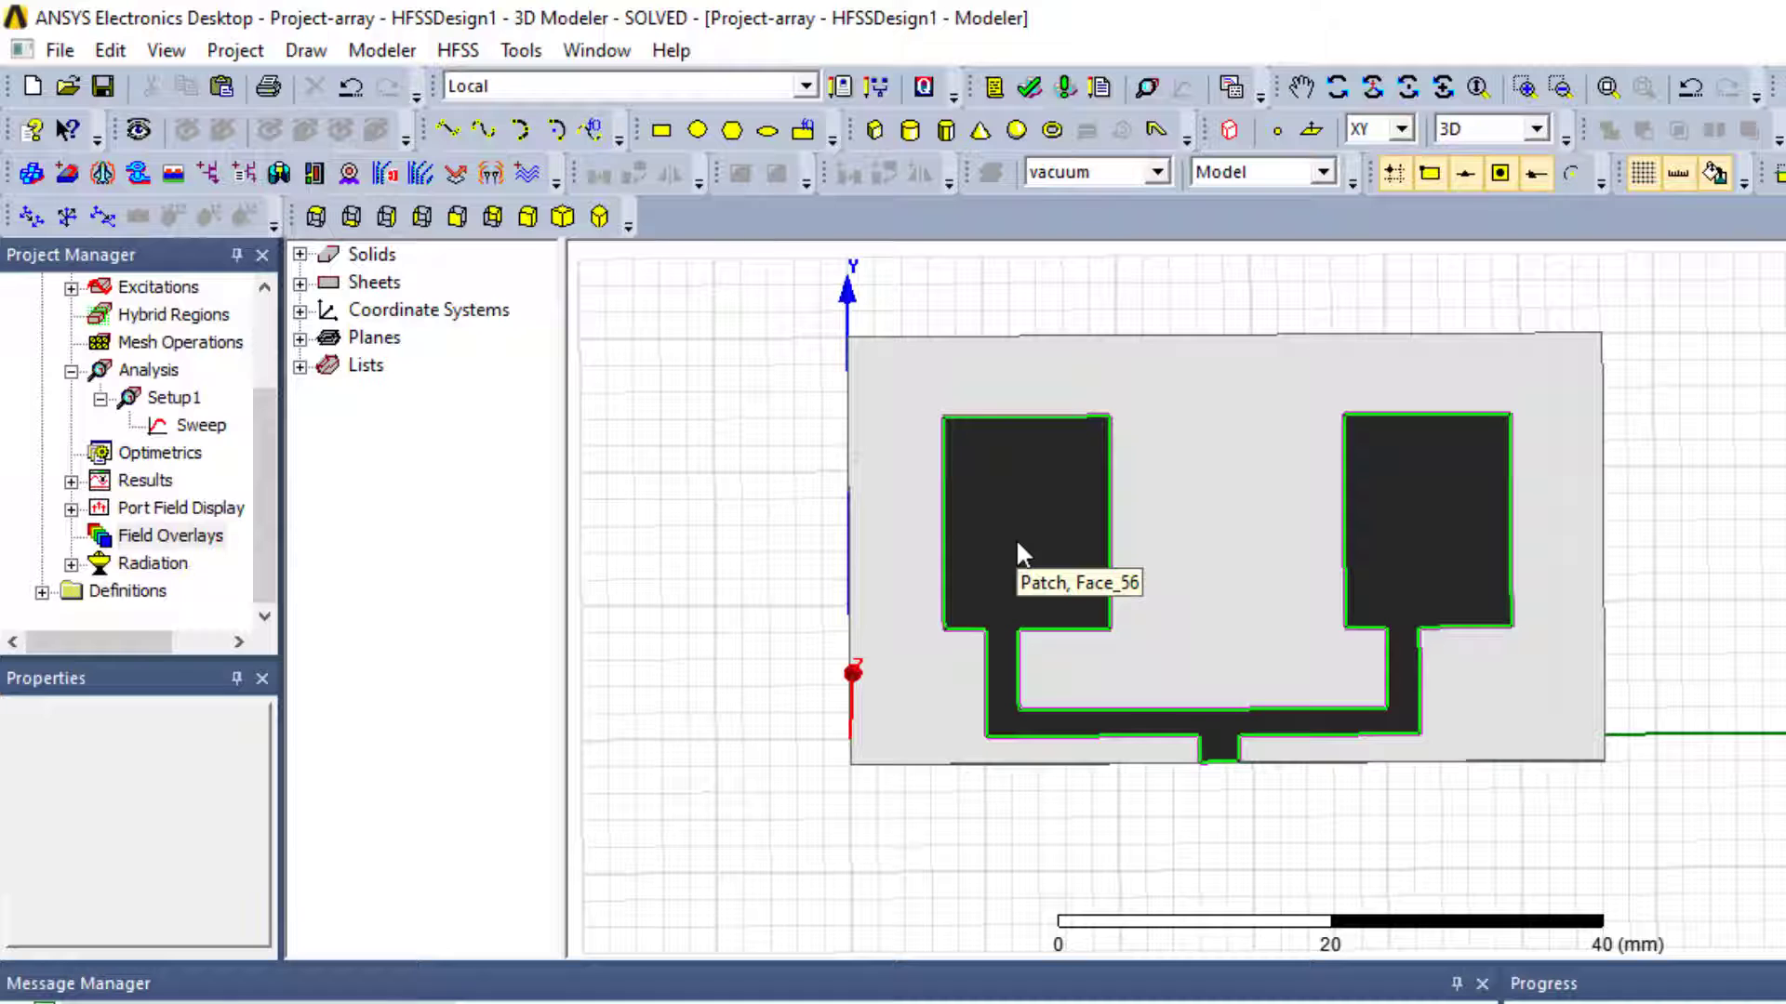
left_click(1017, 542)
- Tilt the model into an oblique 3D view and bring up the Plot Fields > E choices
left_click(1337, 87)
left_click_drag(1196, 638, 1265, 618)
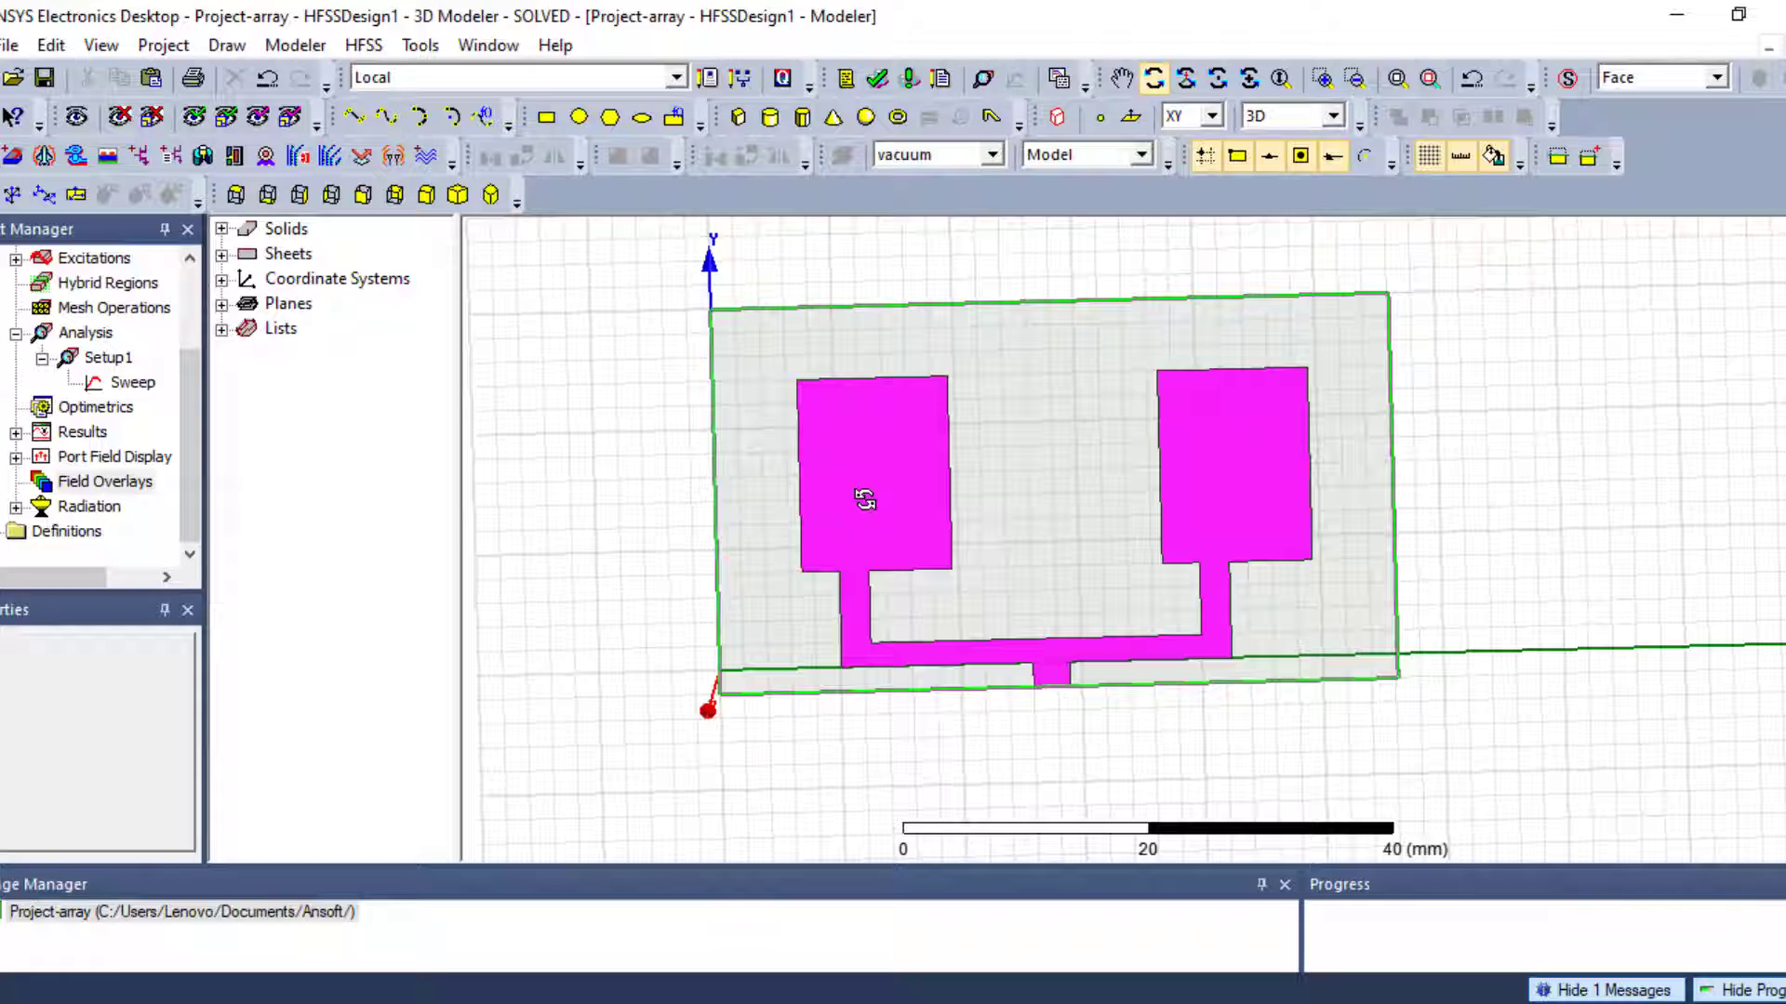
right_click(865, 500)
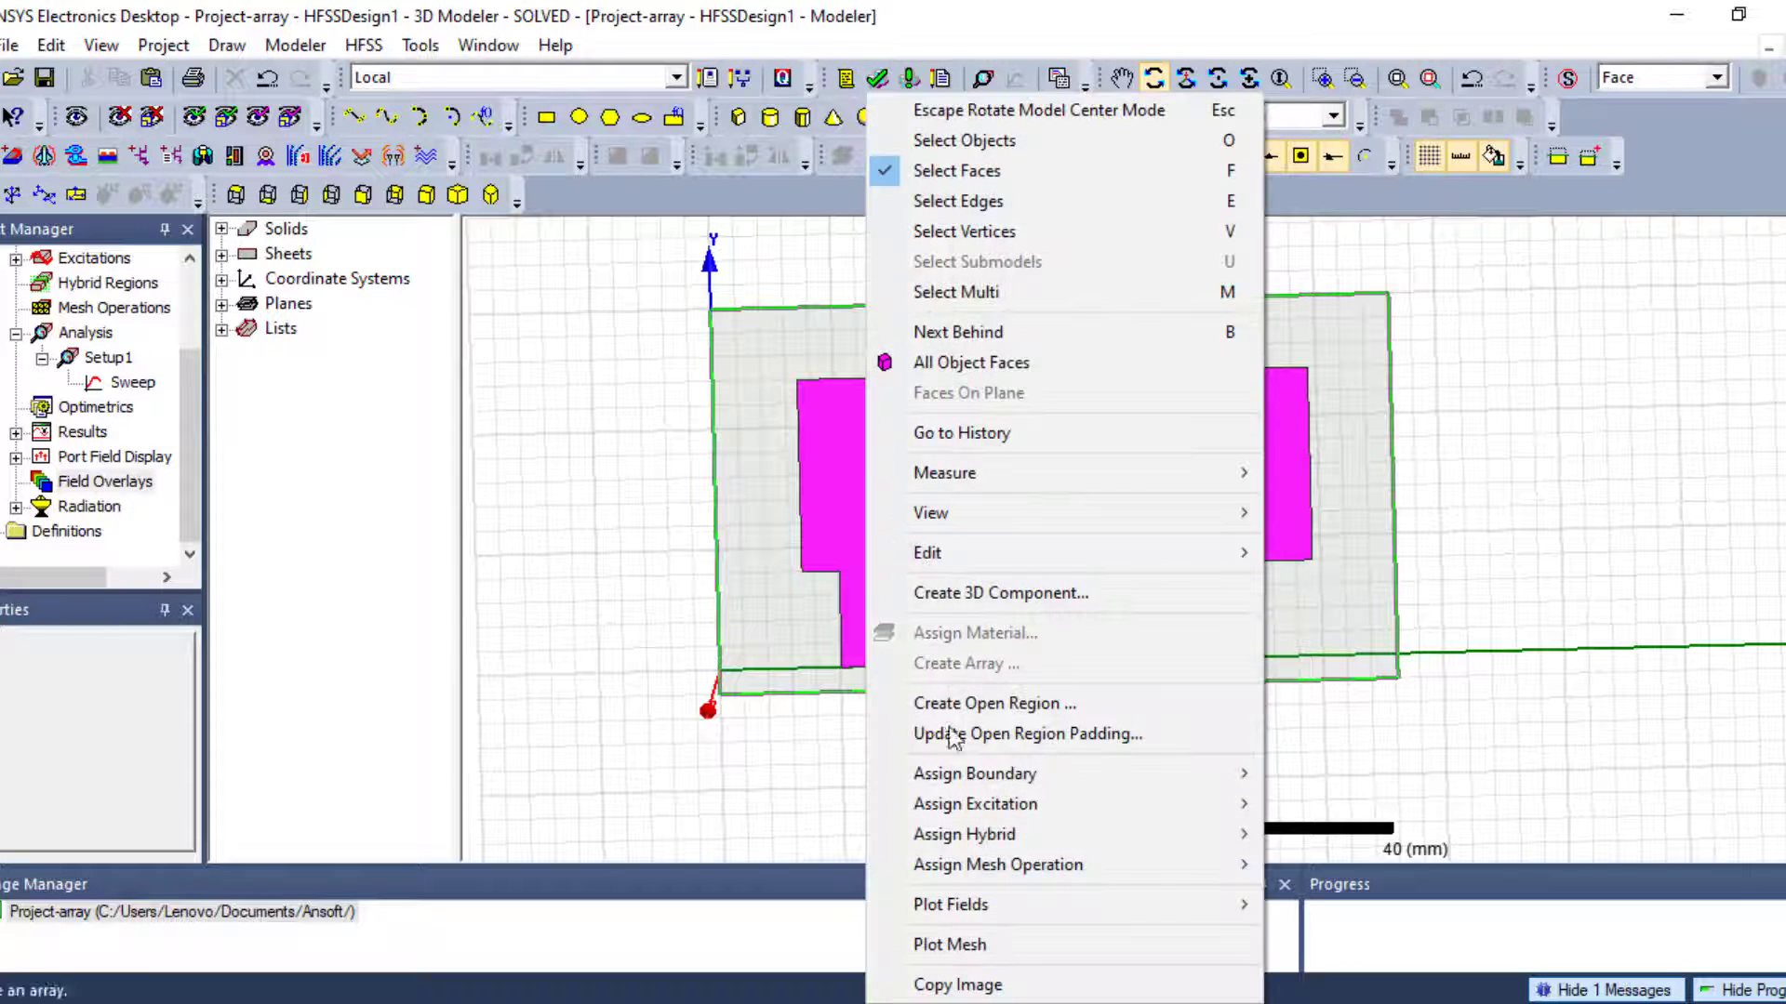
mouse_move(986, 914)
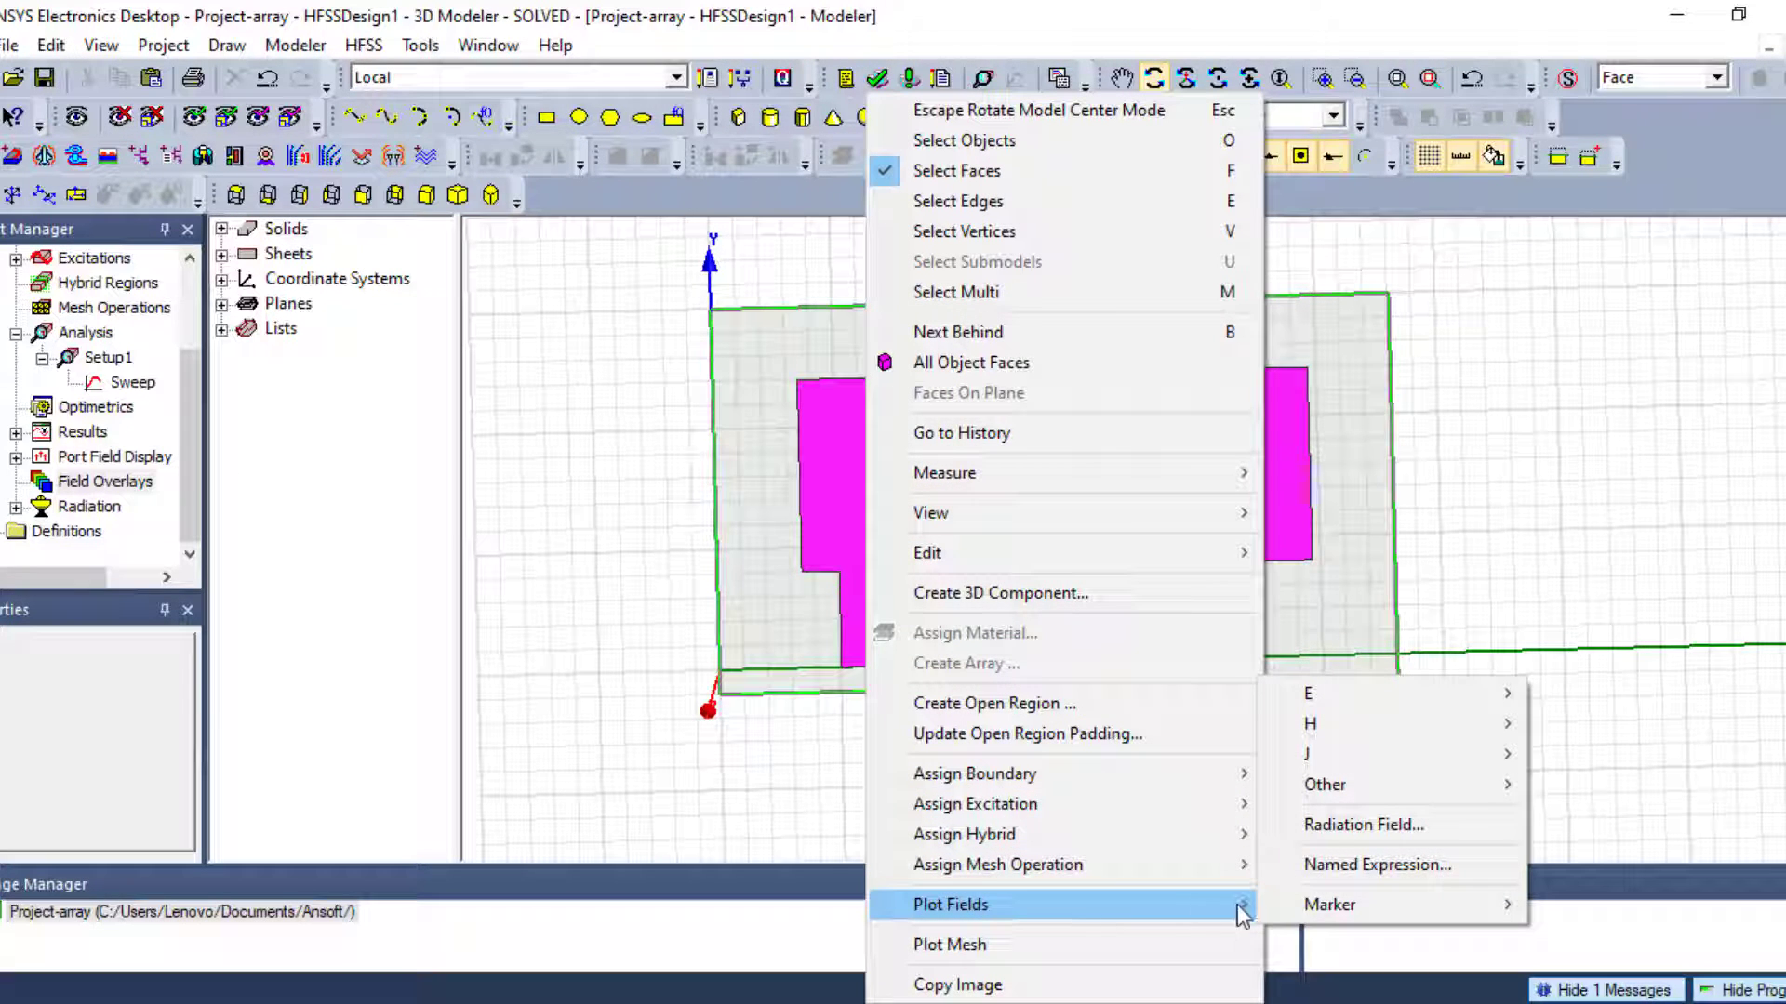
mouse_move(1340, 696)
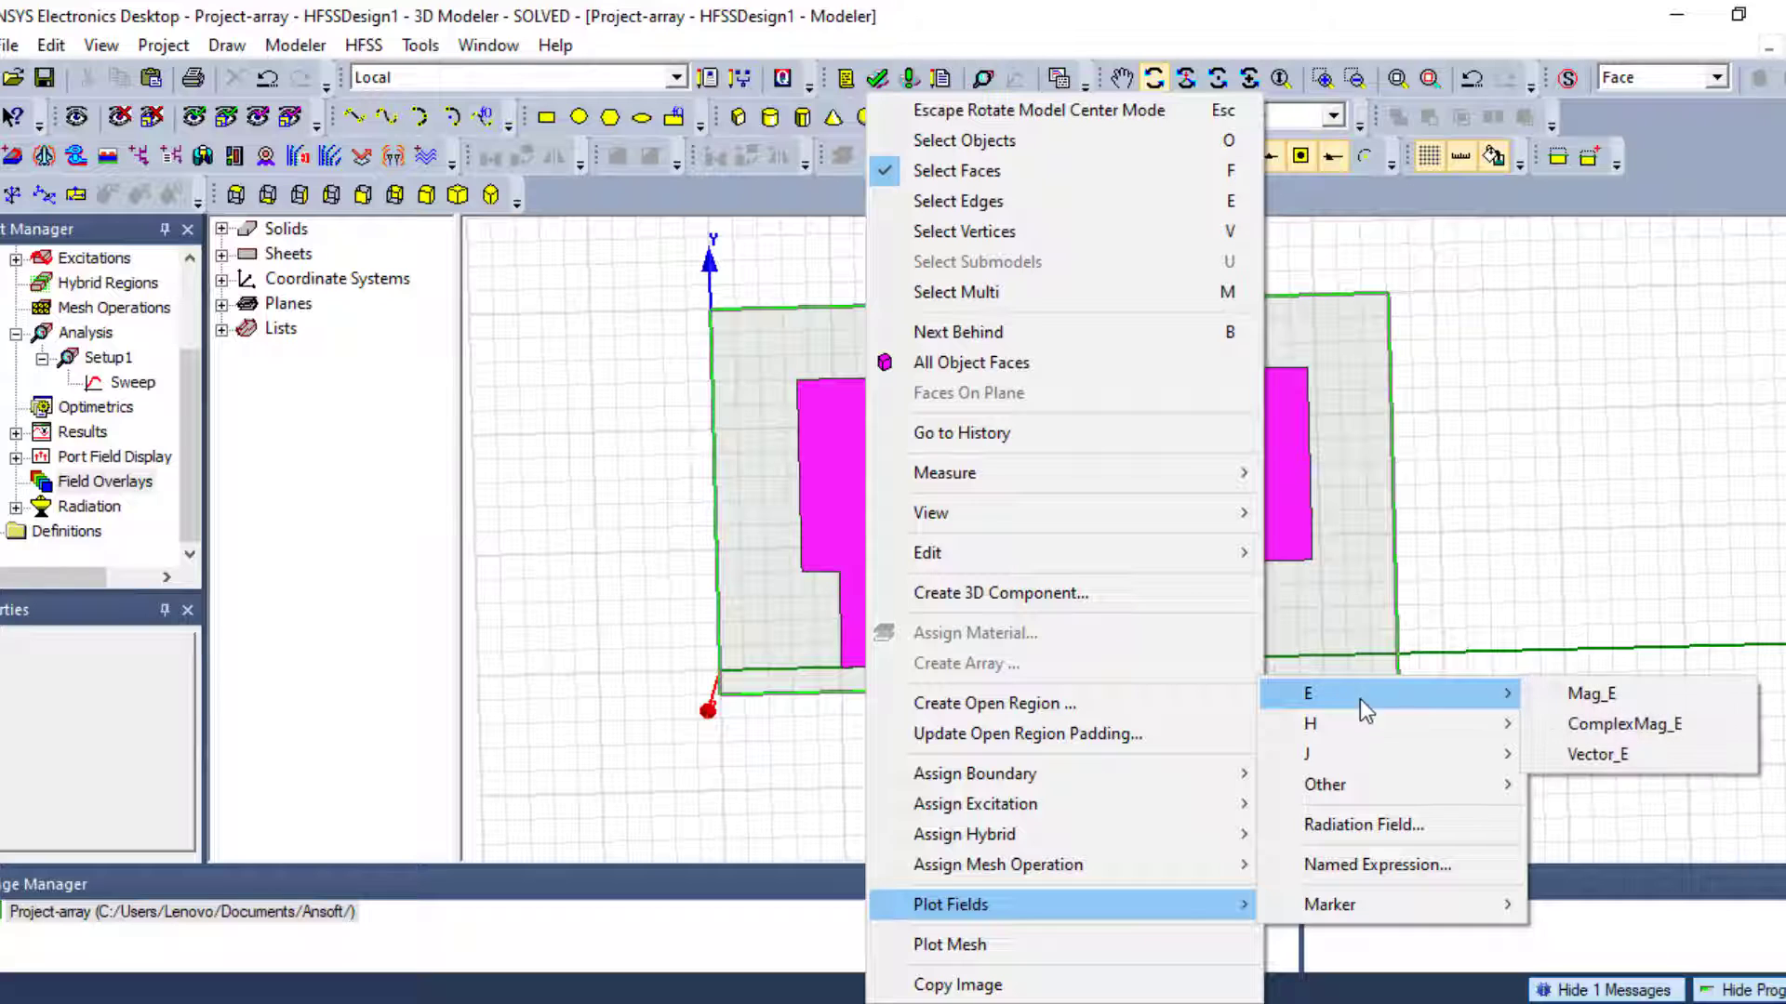
- Start a Mag_E plot over AllObjects, briefly trying the Setup1 : Sweep solution at 5GHz
left_click(1620, 696)
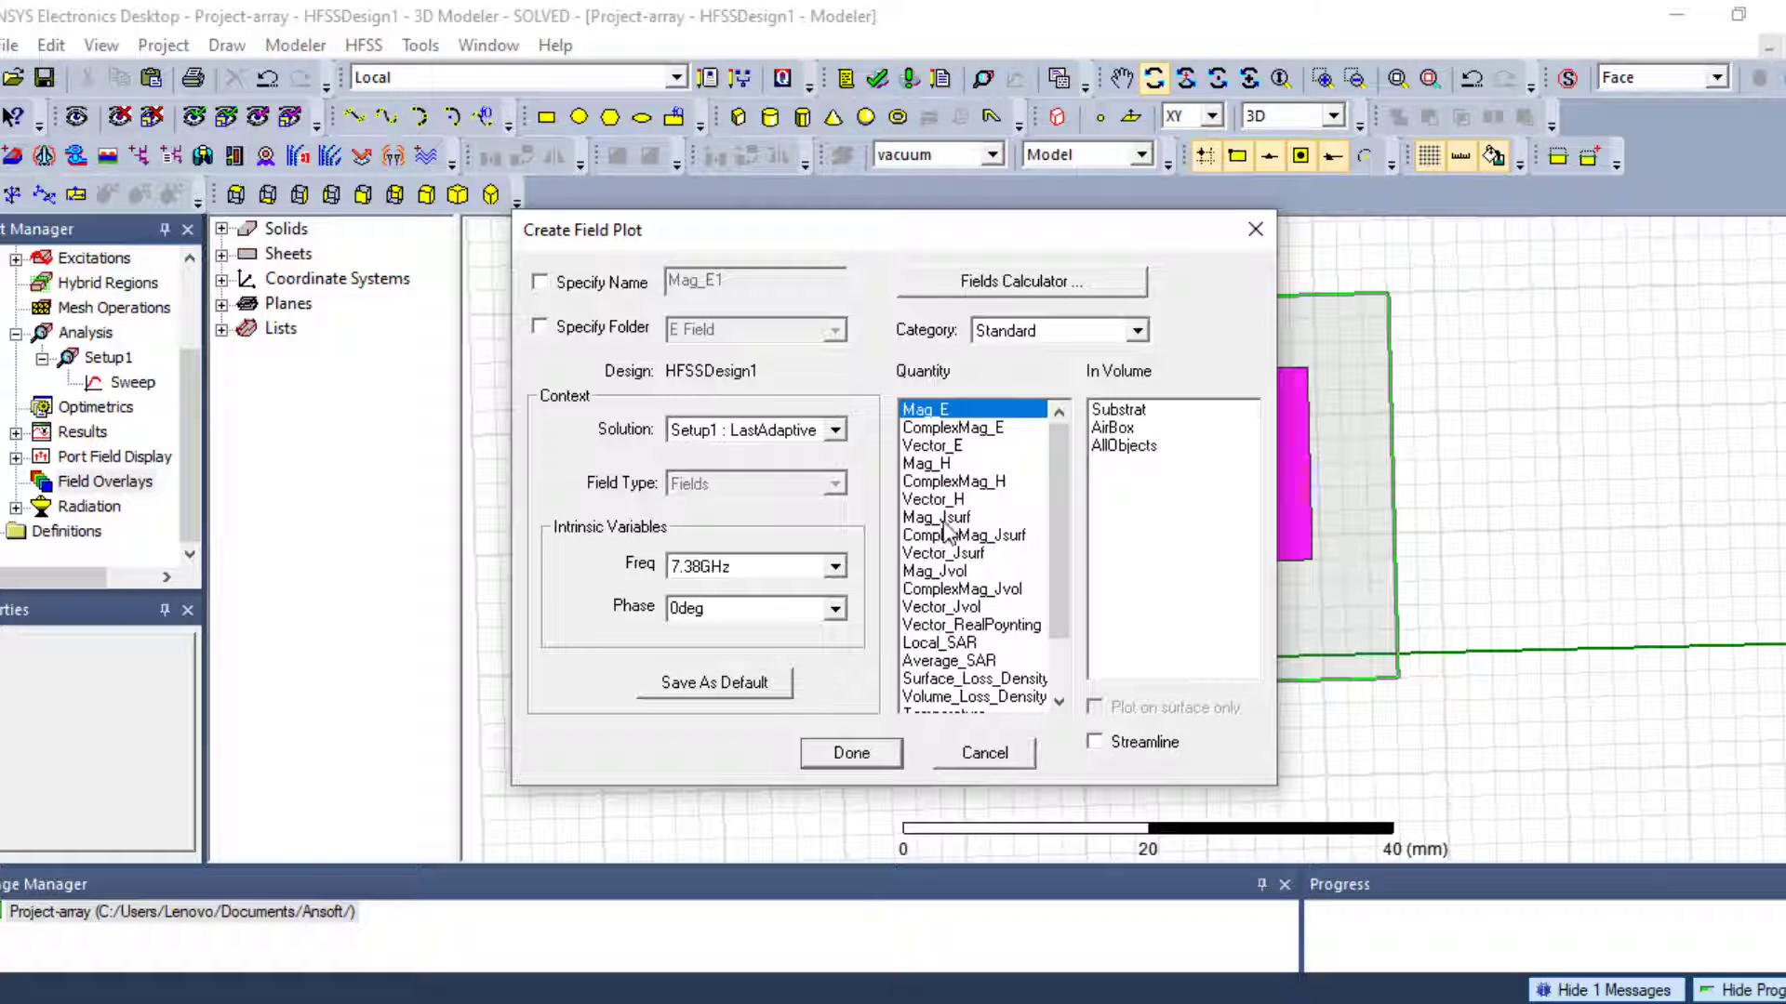
left_click(1121, 446)
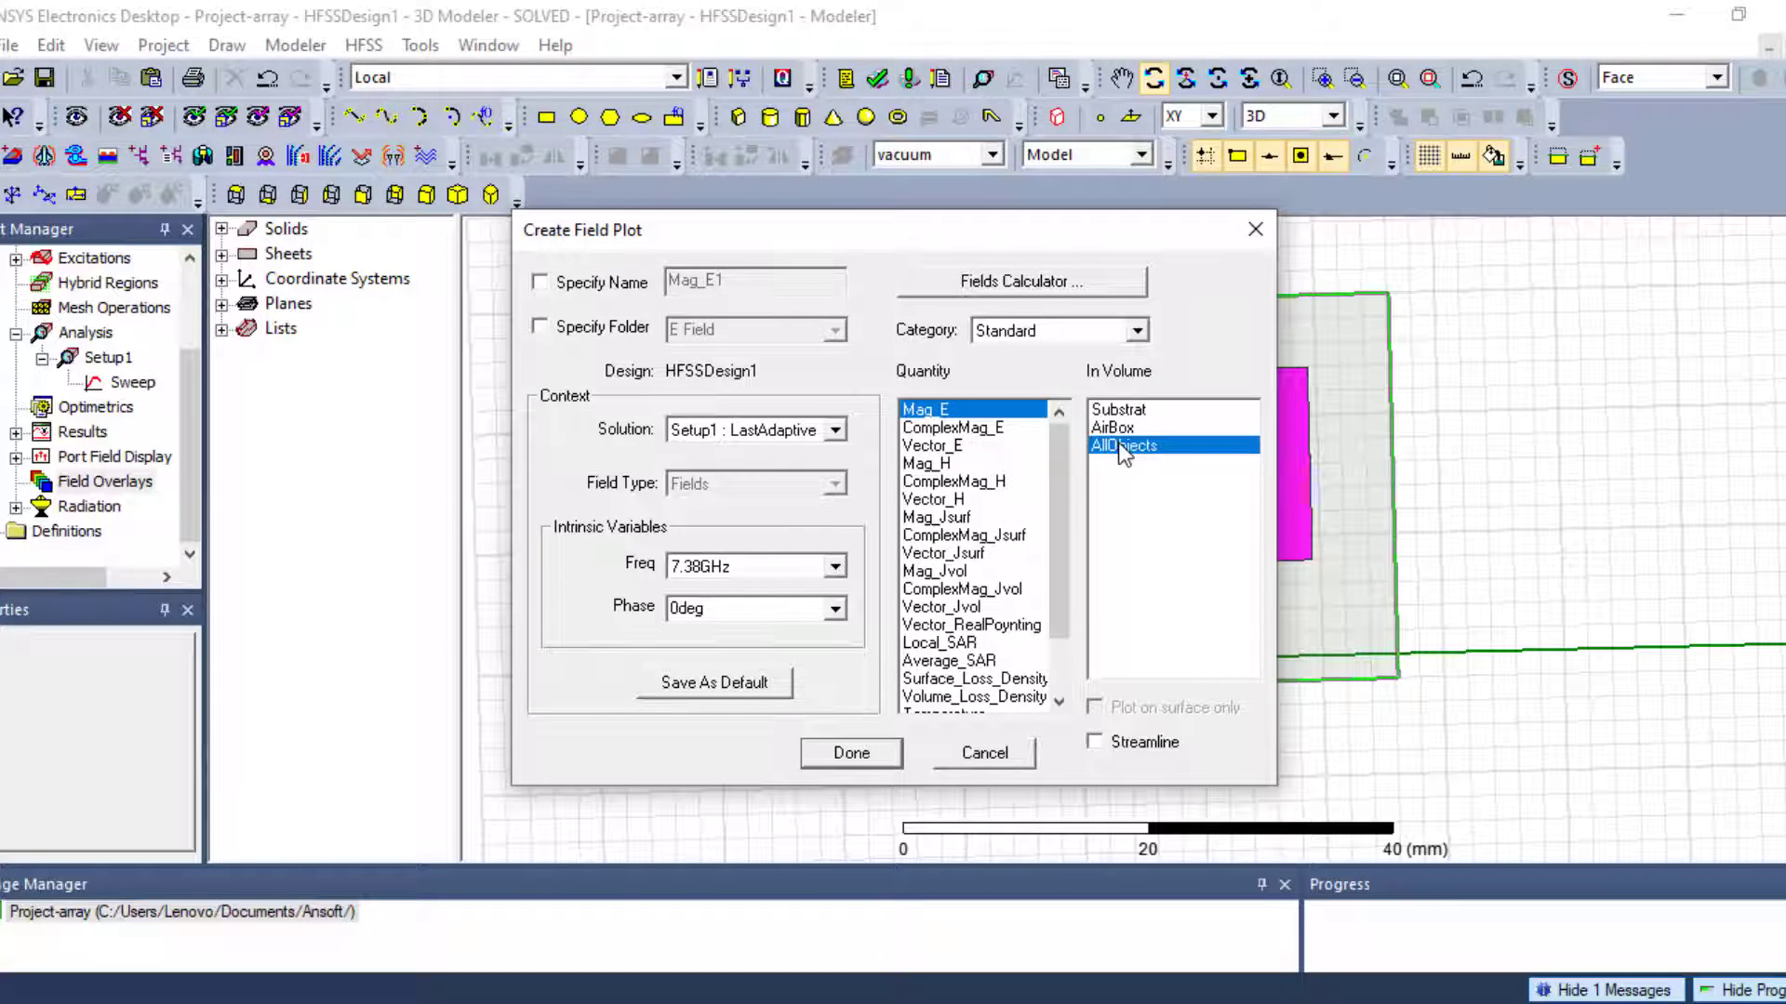
left_click(836, 431)
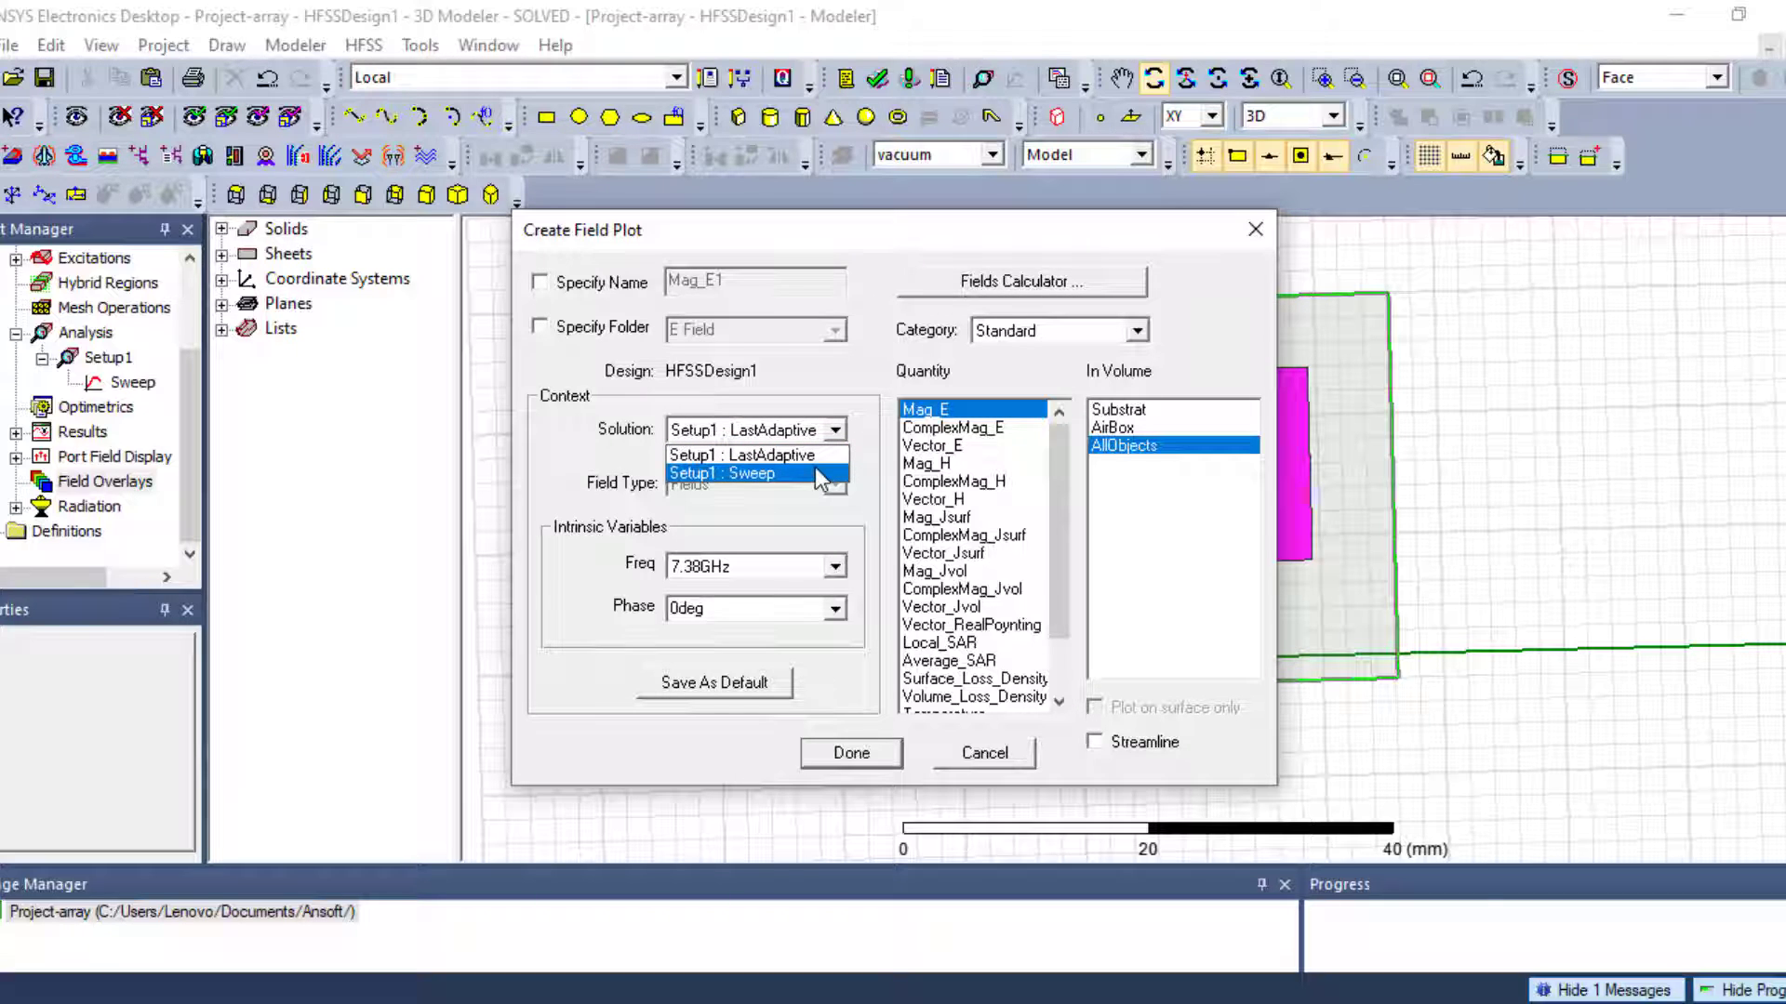
left_click(821, 476)
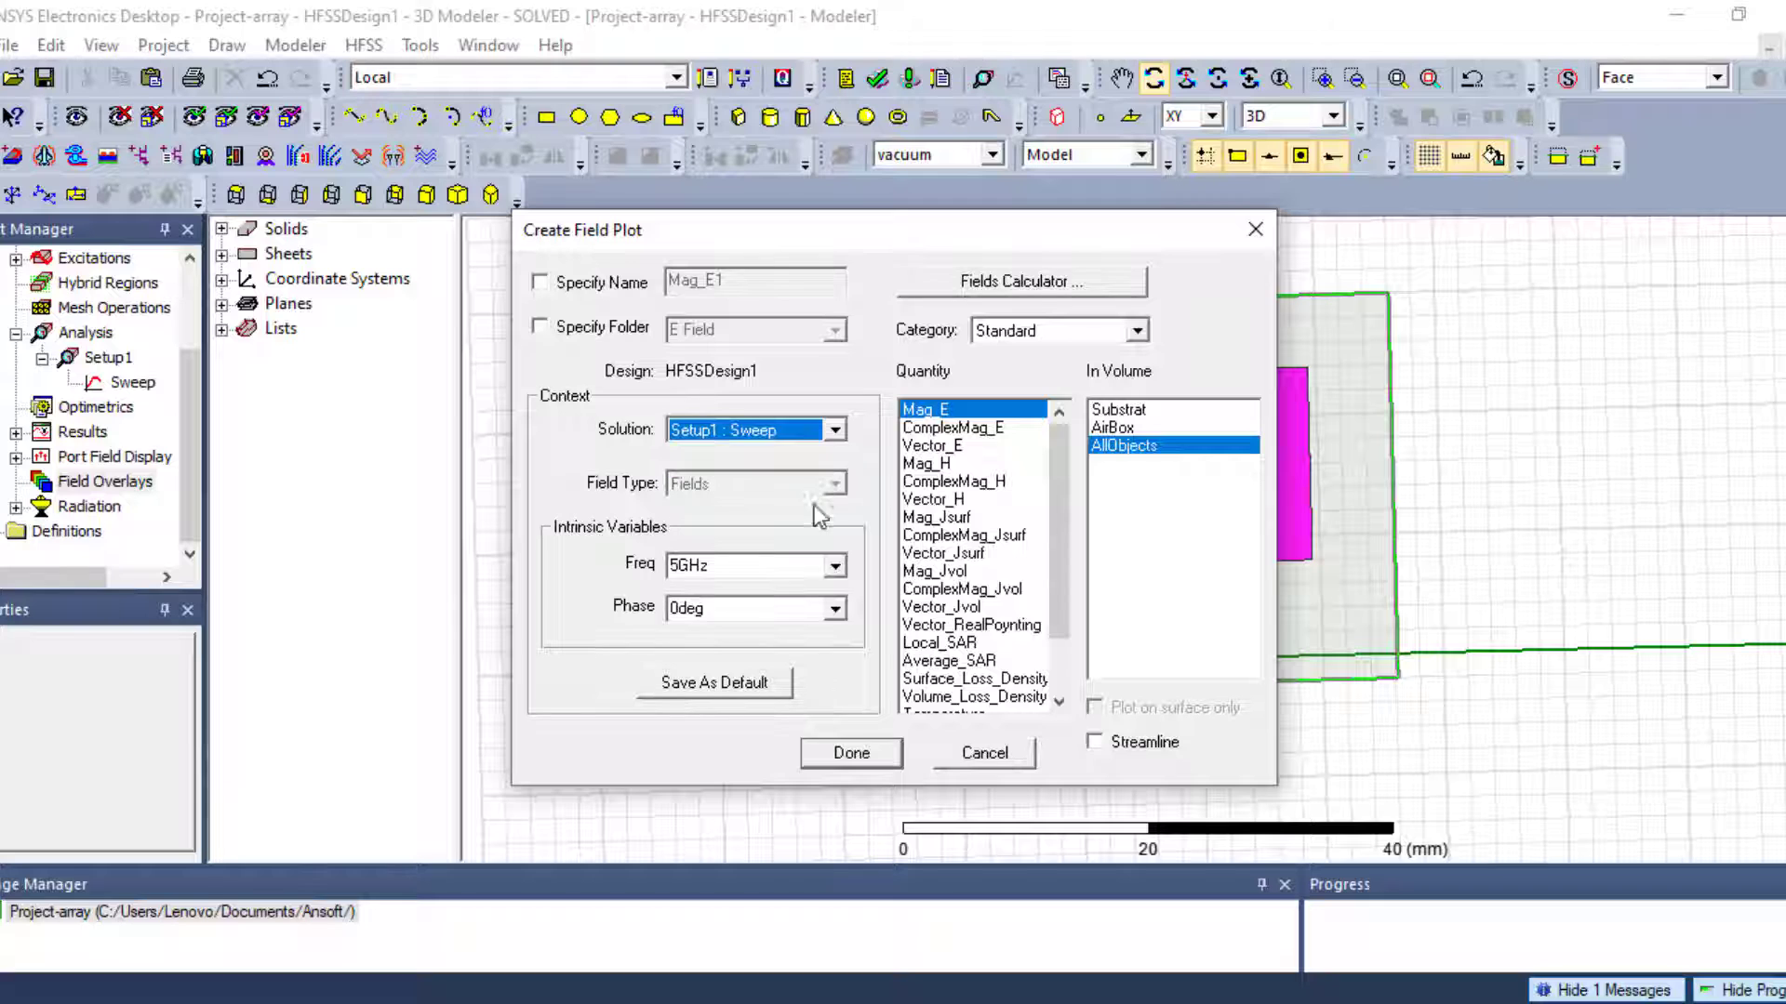
left_click(836, 567)
scroll(759, 651, "down", 12)
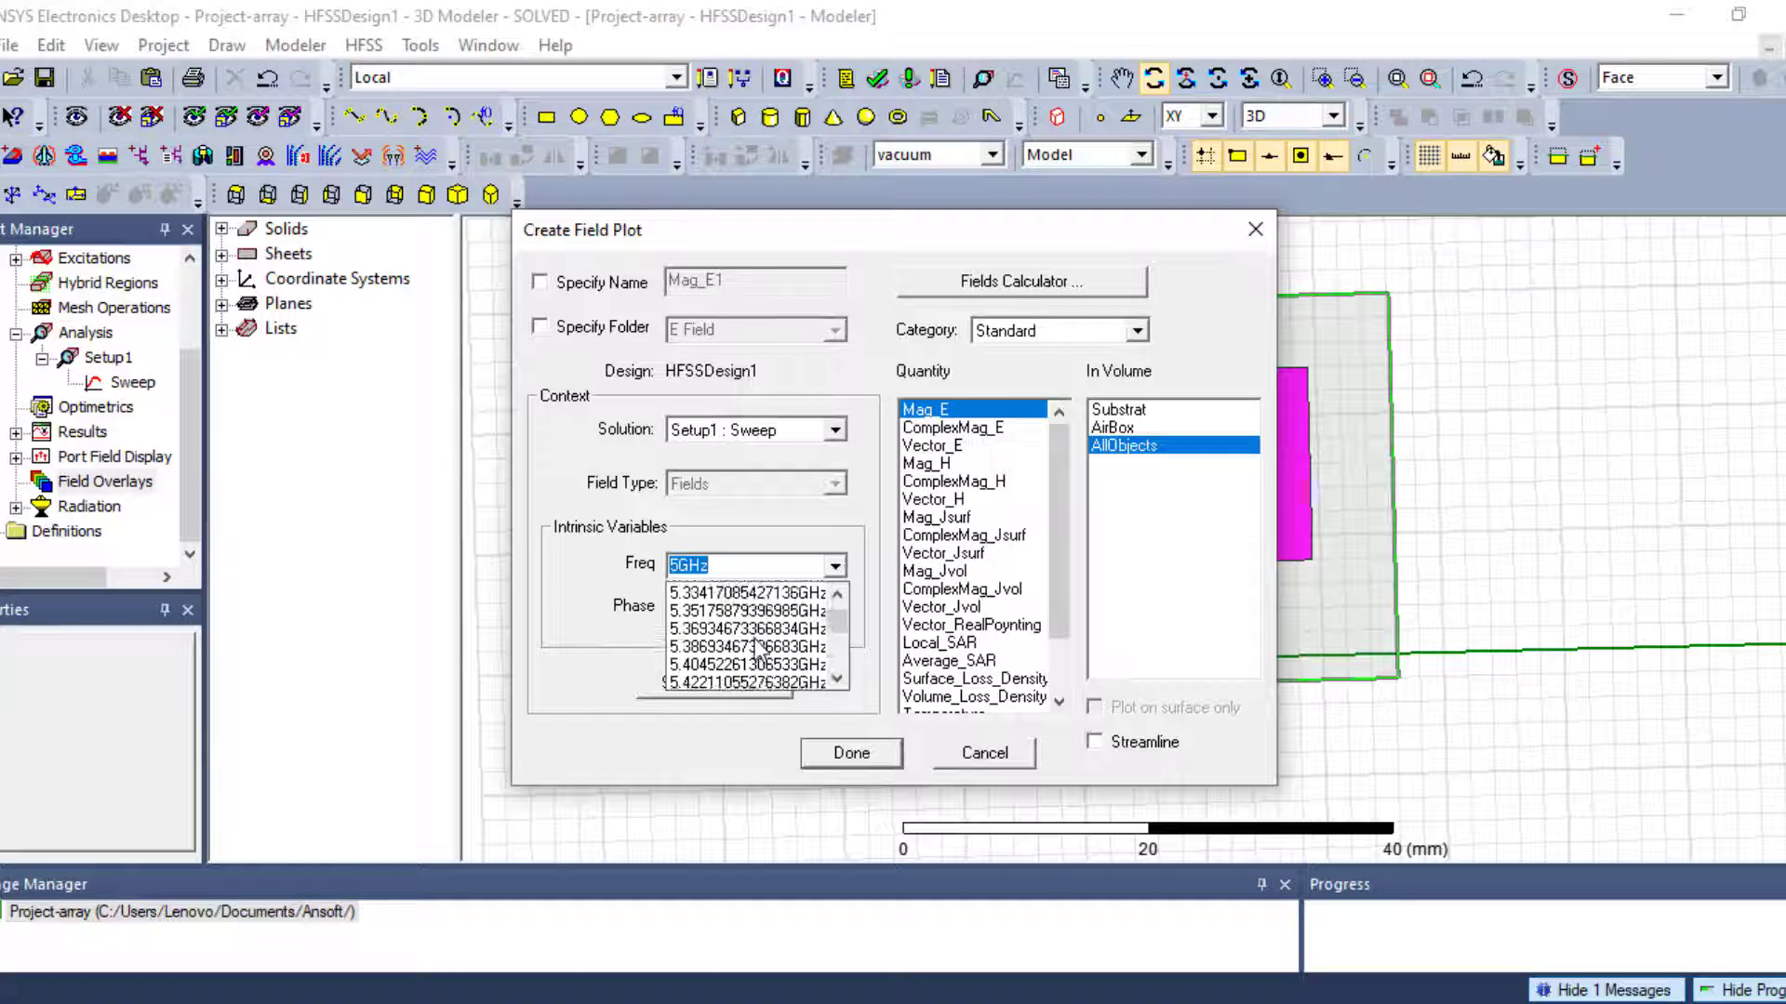
scroll(760, 651, "down", 10)
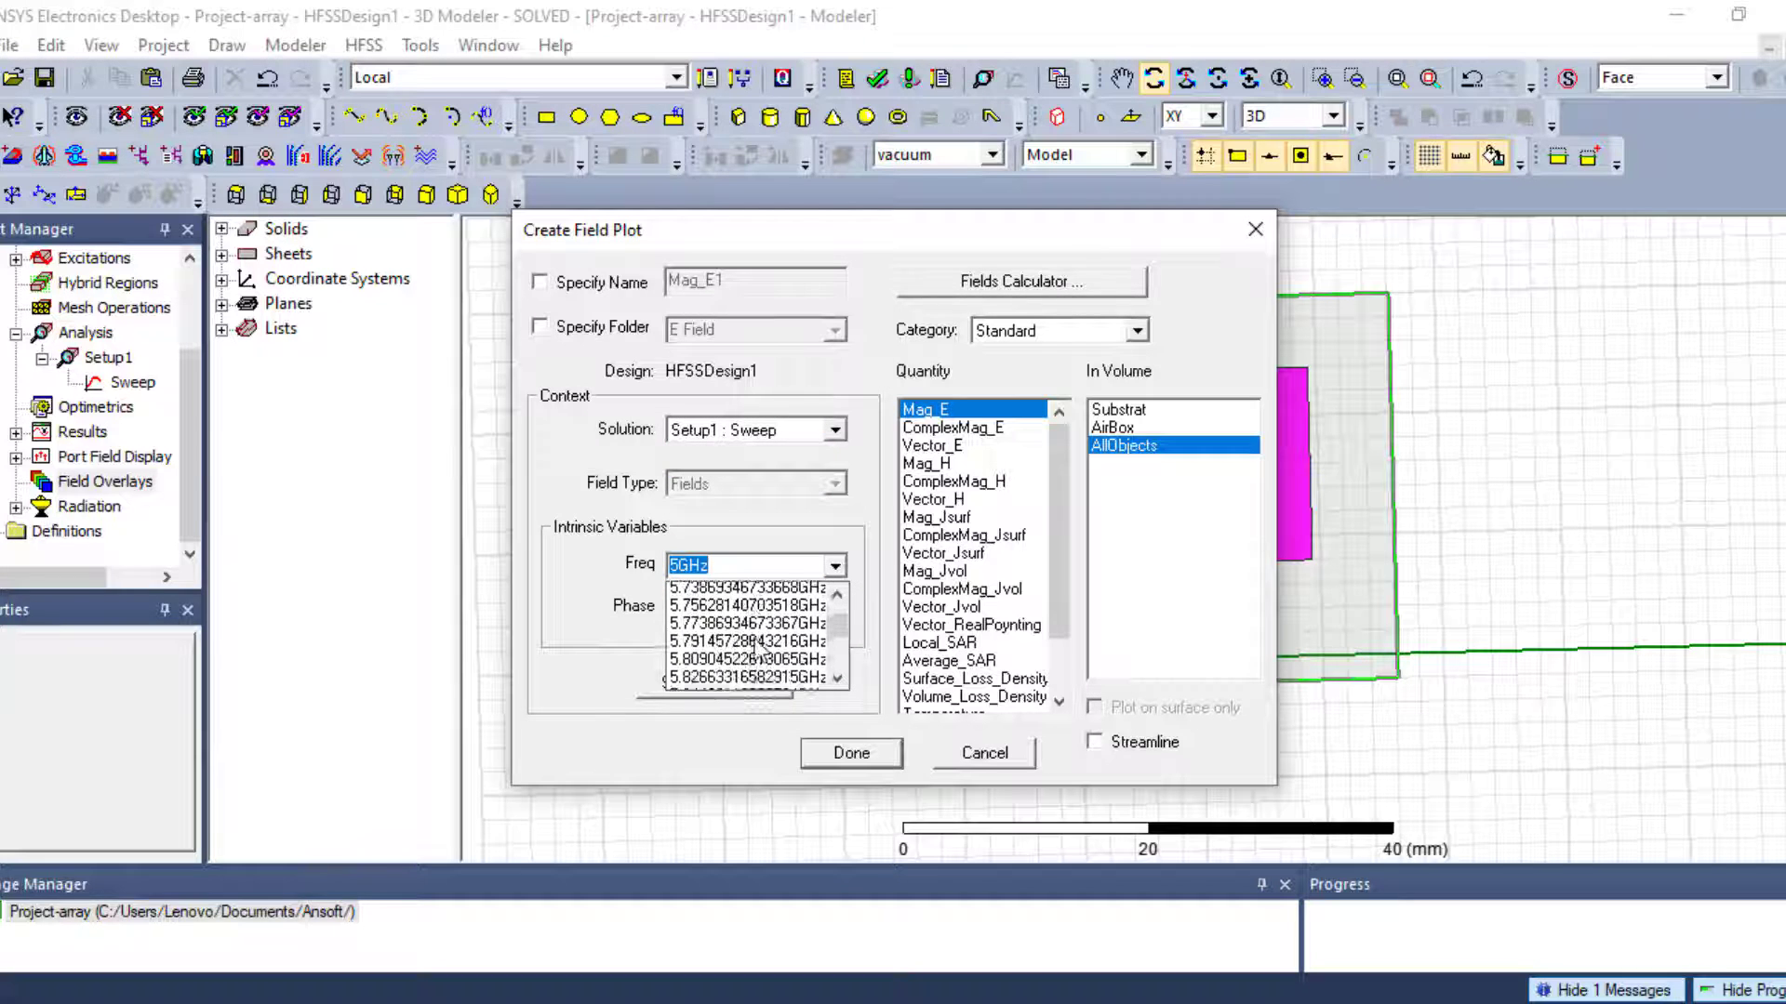
left_click(879, 519)
- Keep phase 0deg, switch to Setup1 : LastAdaptive, and create the field plot
left_click(836, 609)
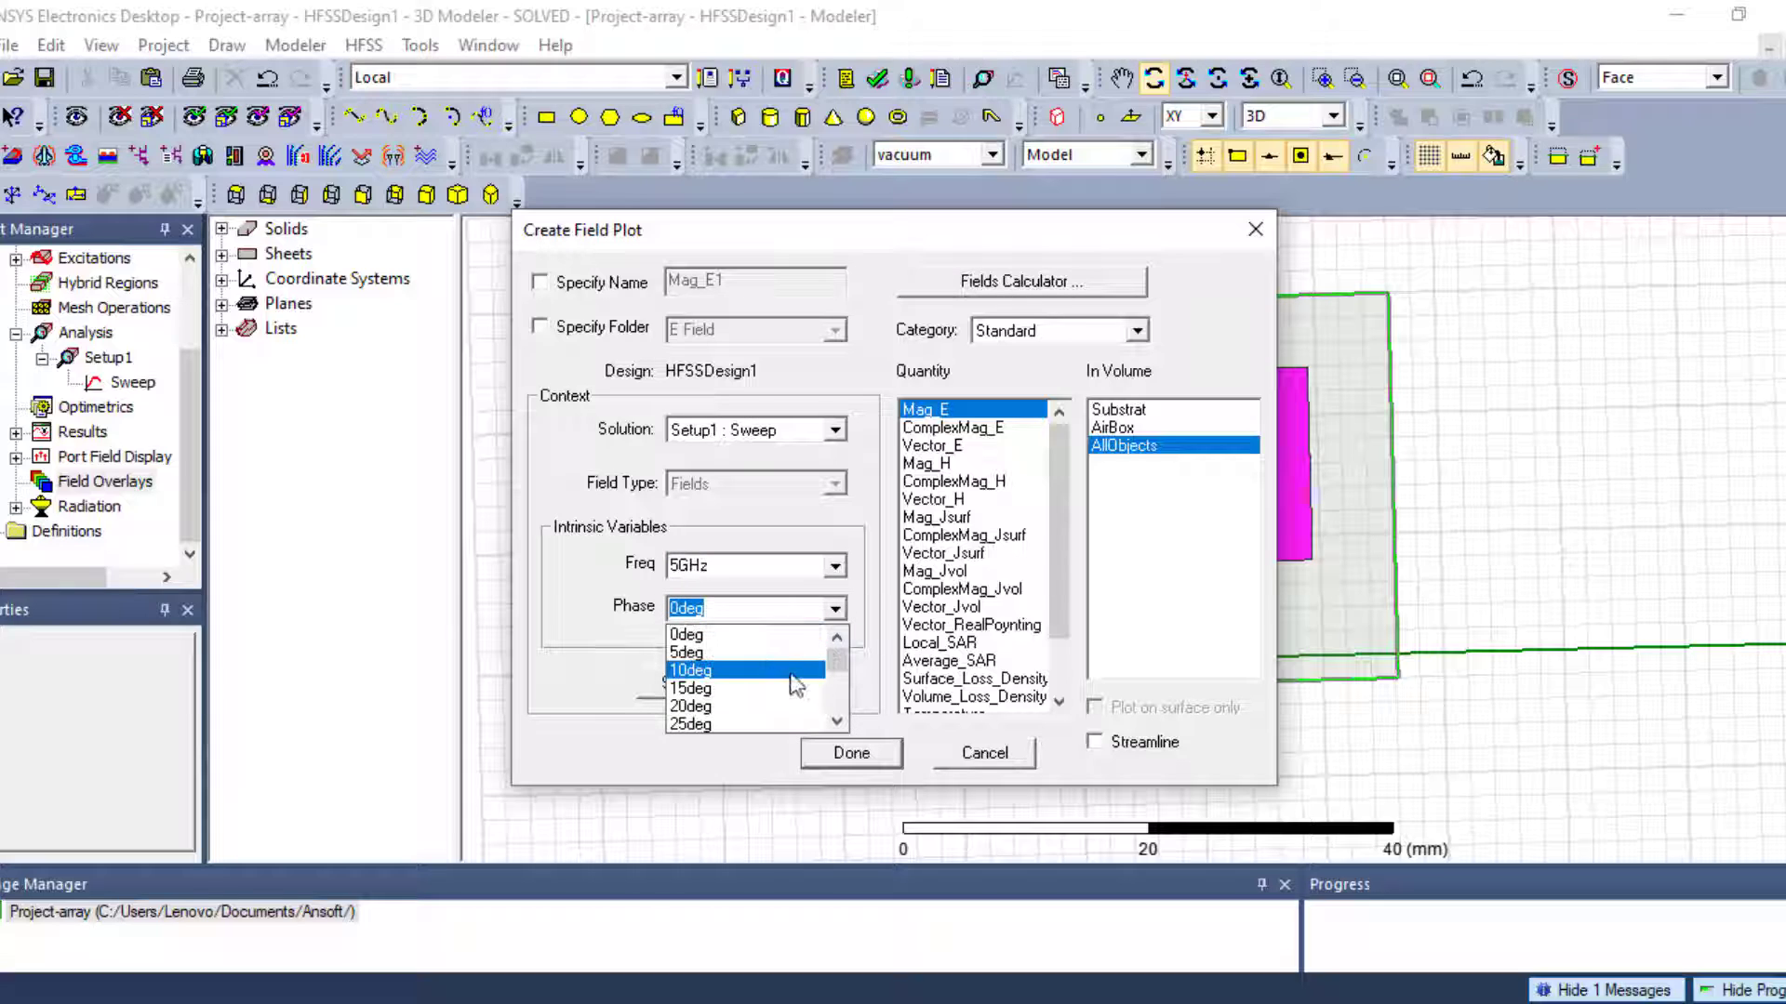
left_click(884, 581)
left_click(835, 431)
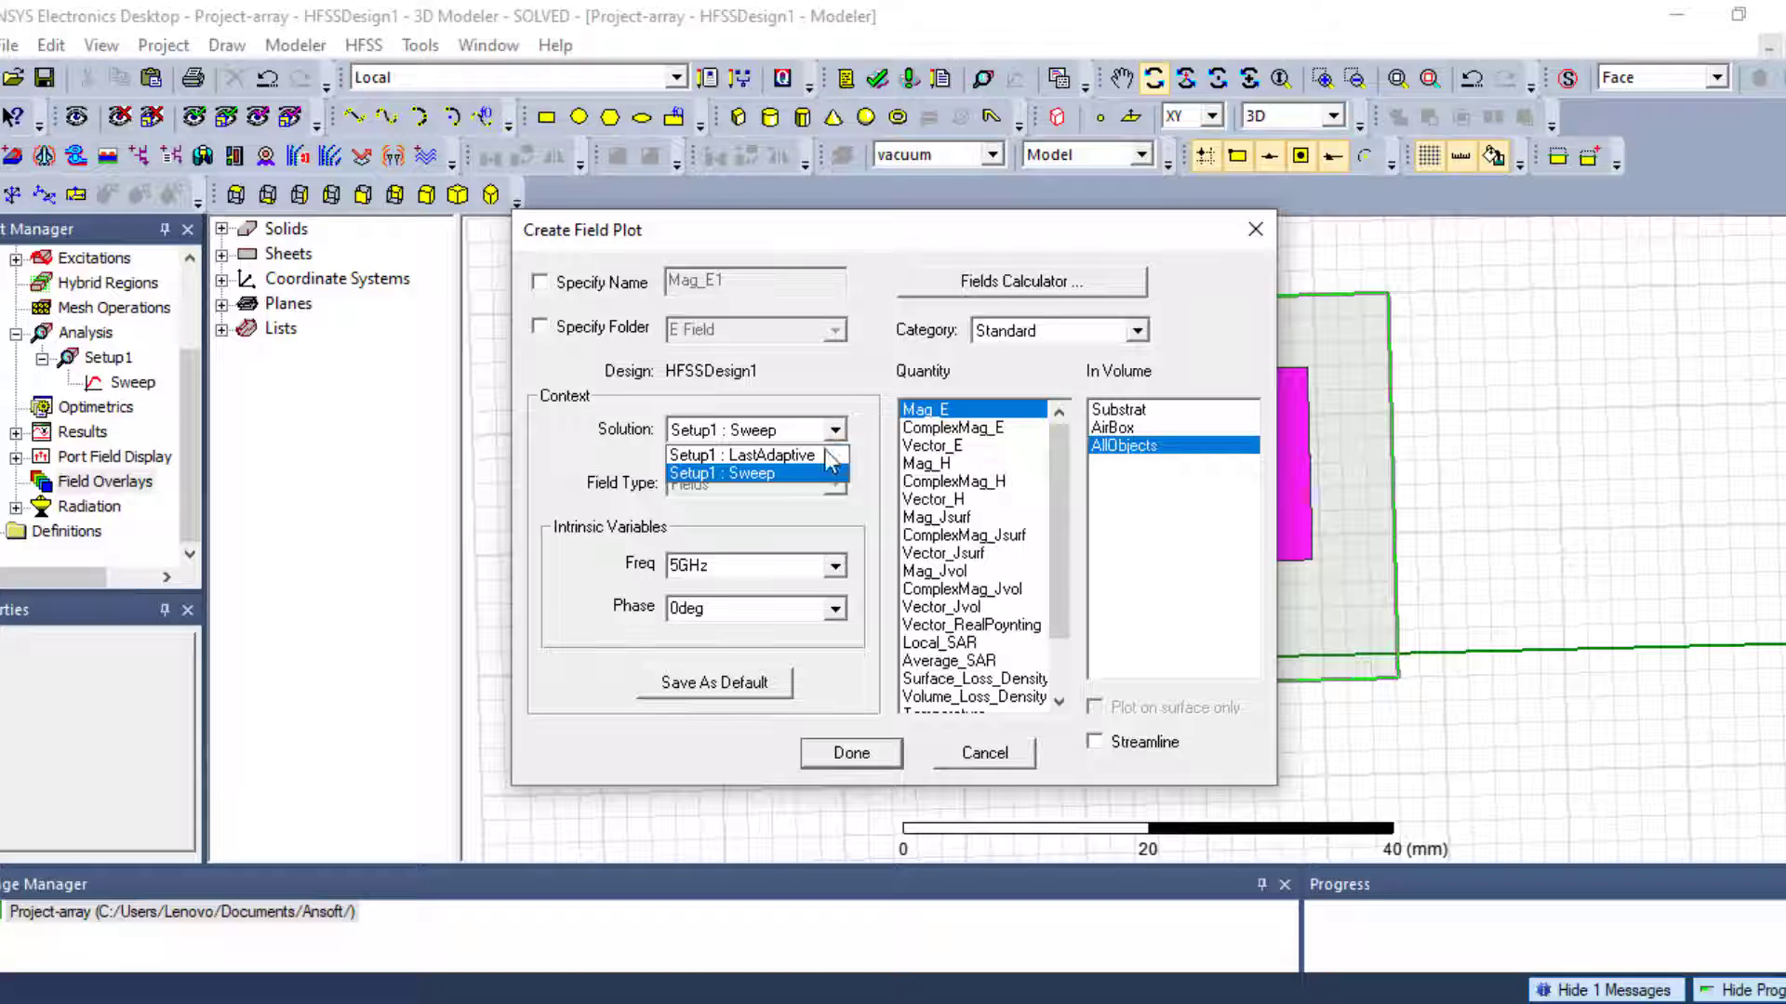
left_click(830, 455)
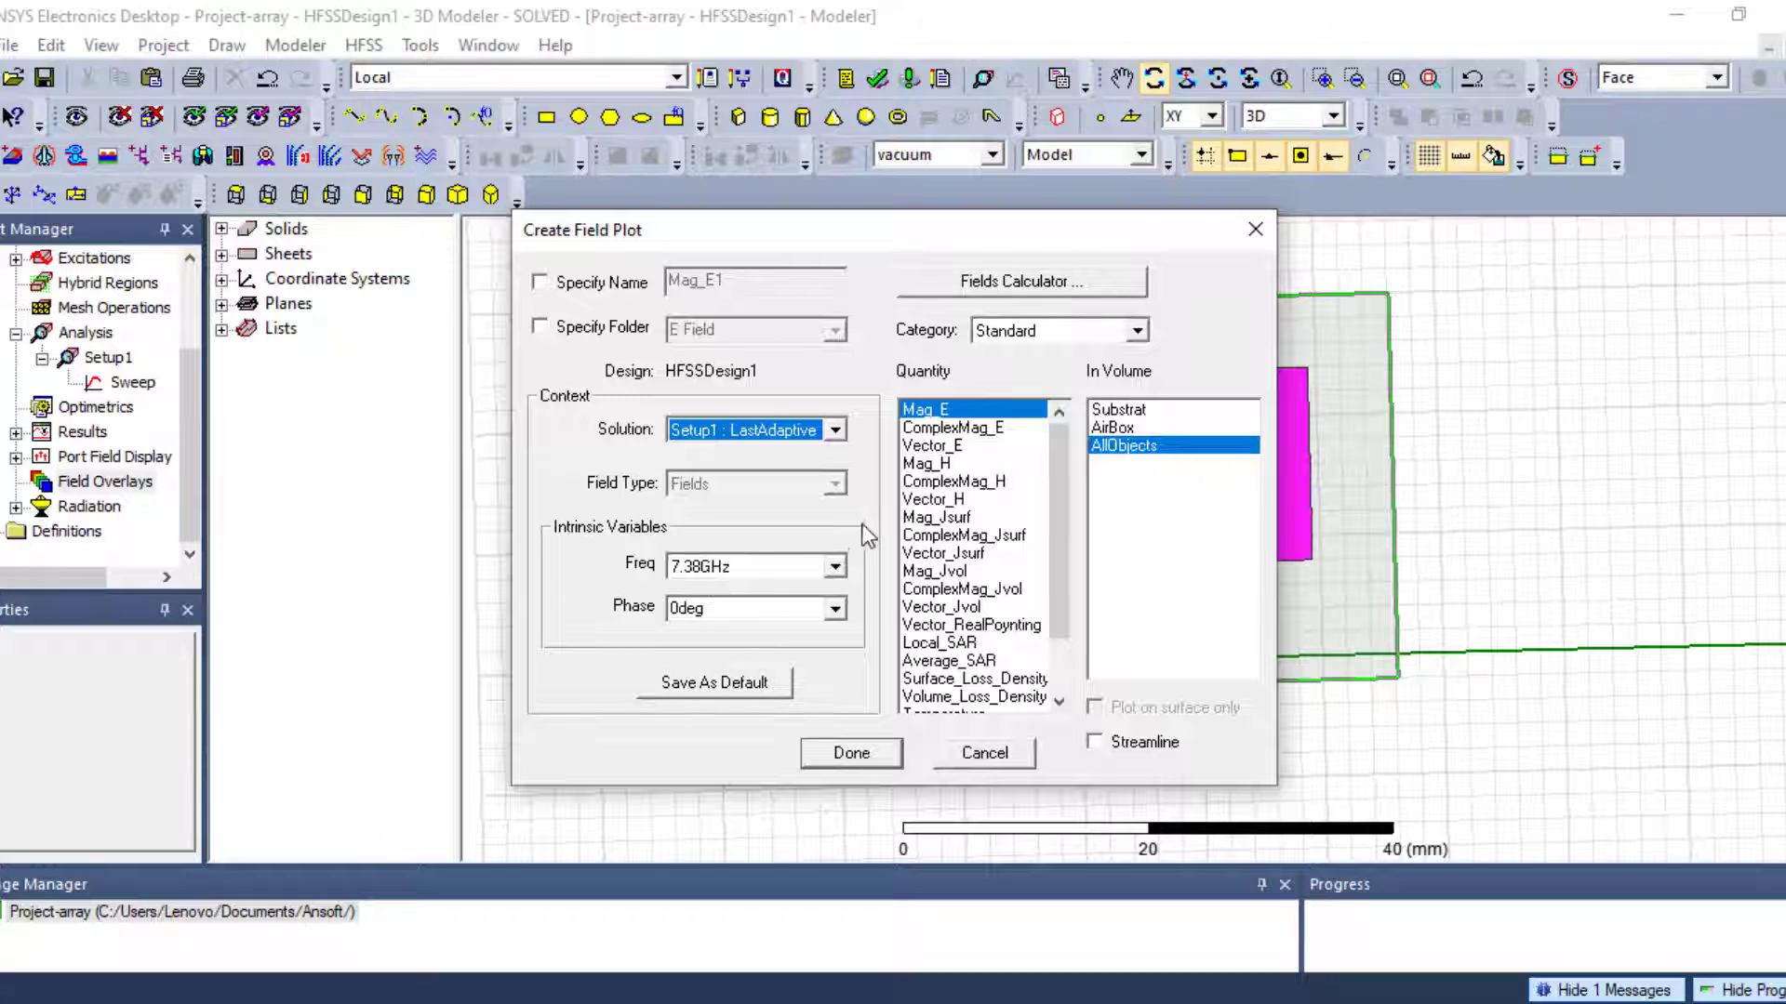
left_click(858, 749)
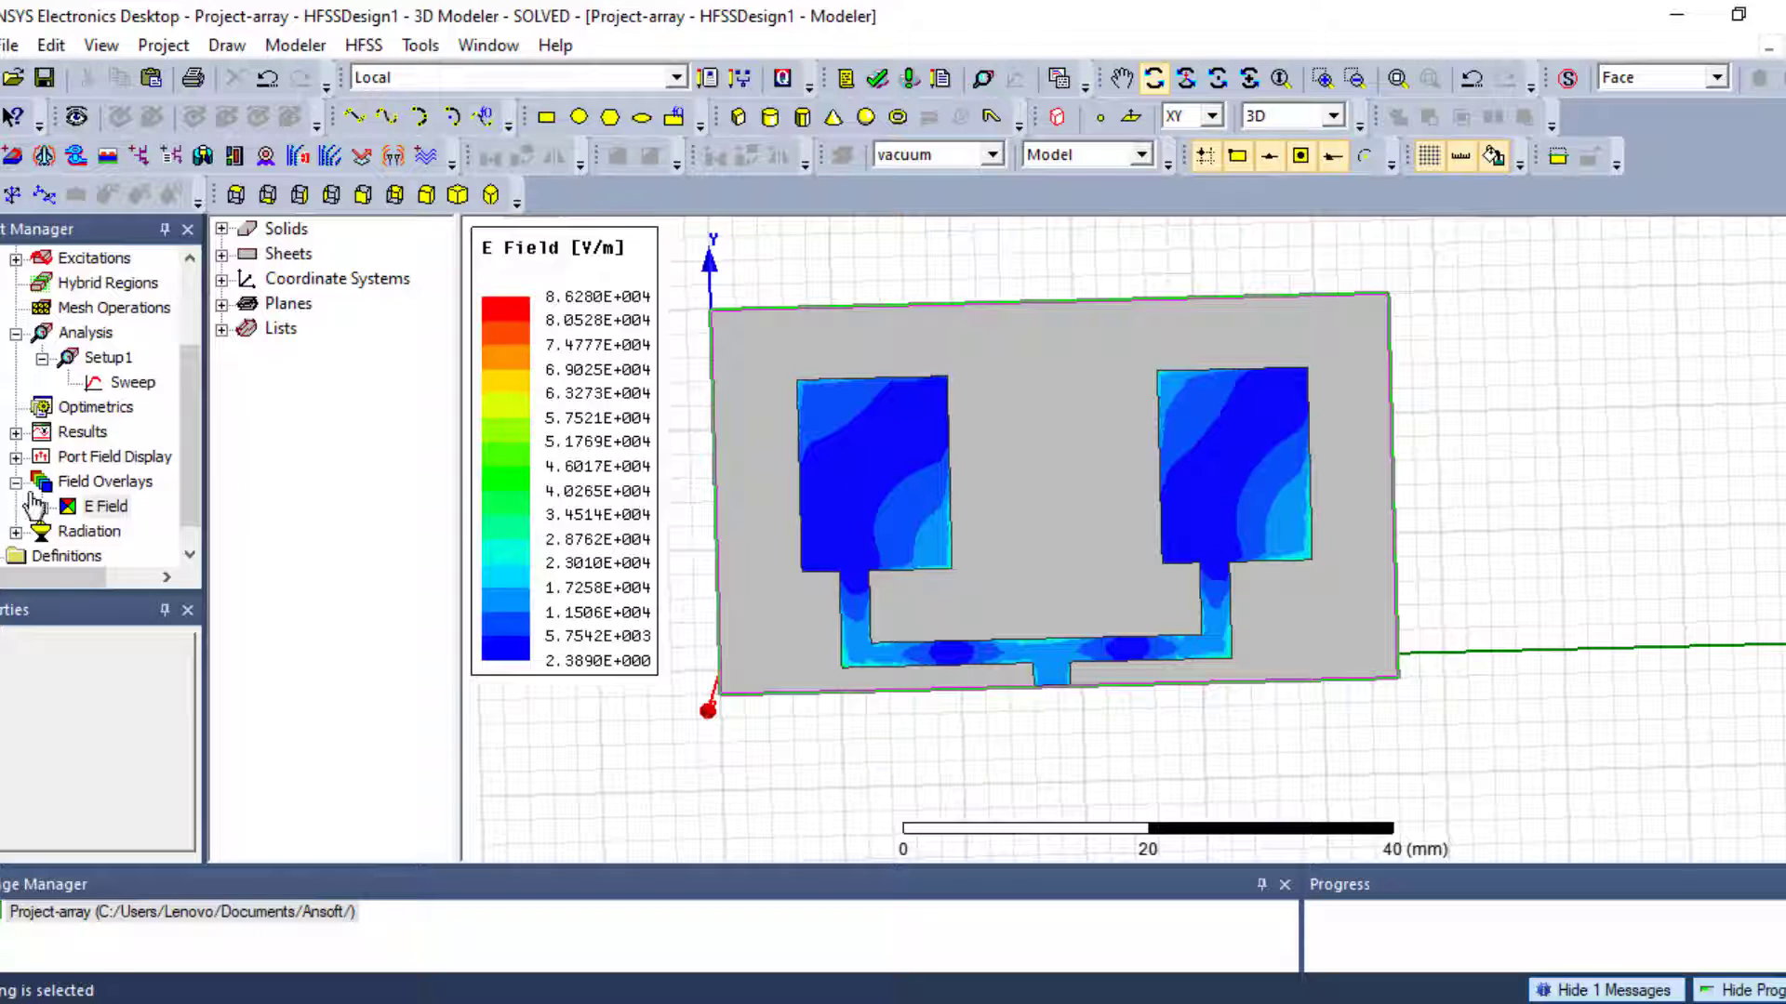
- Expand the new E Field overlay and open its attributes at the Scale settings
double_click(91, 512)
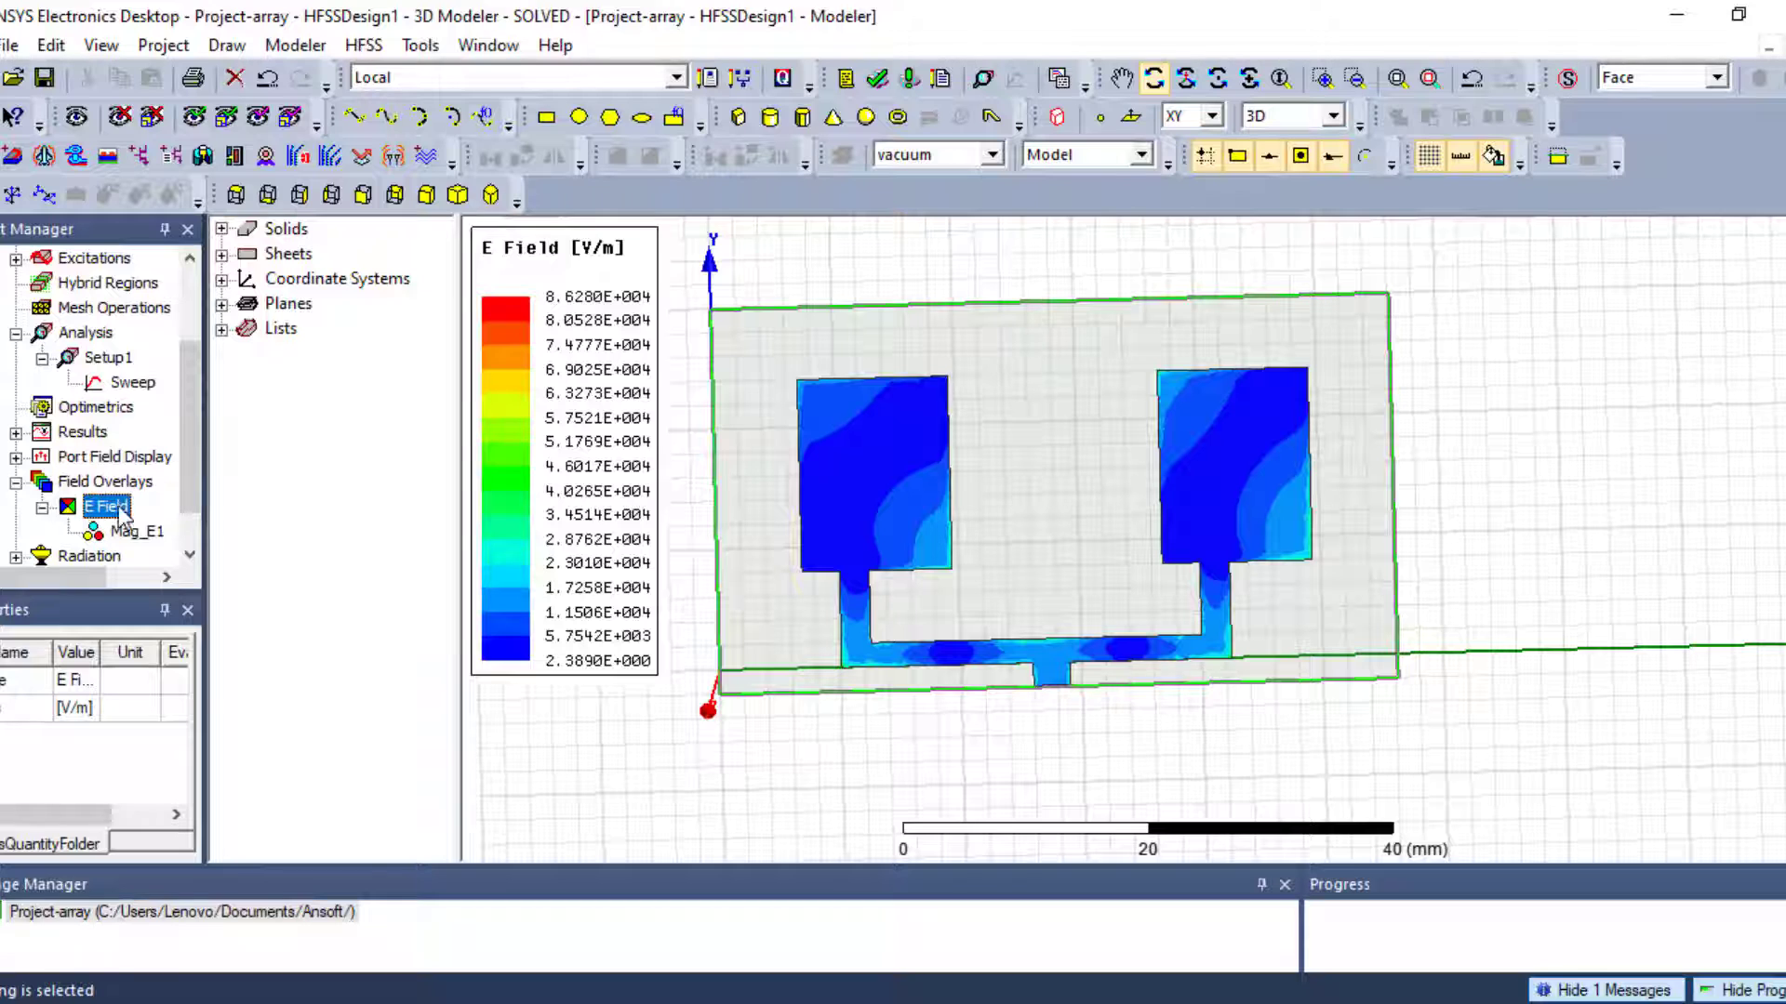
right_click(116, 514)
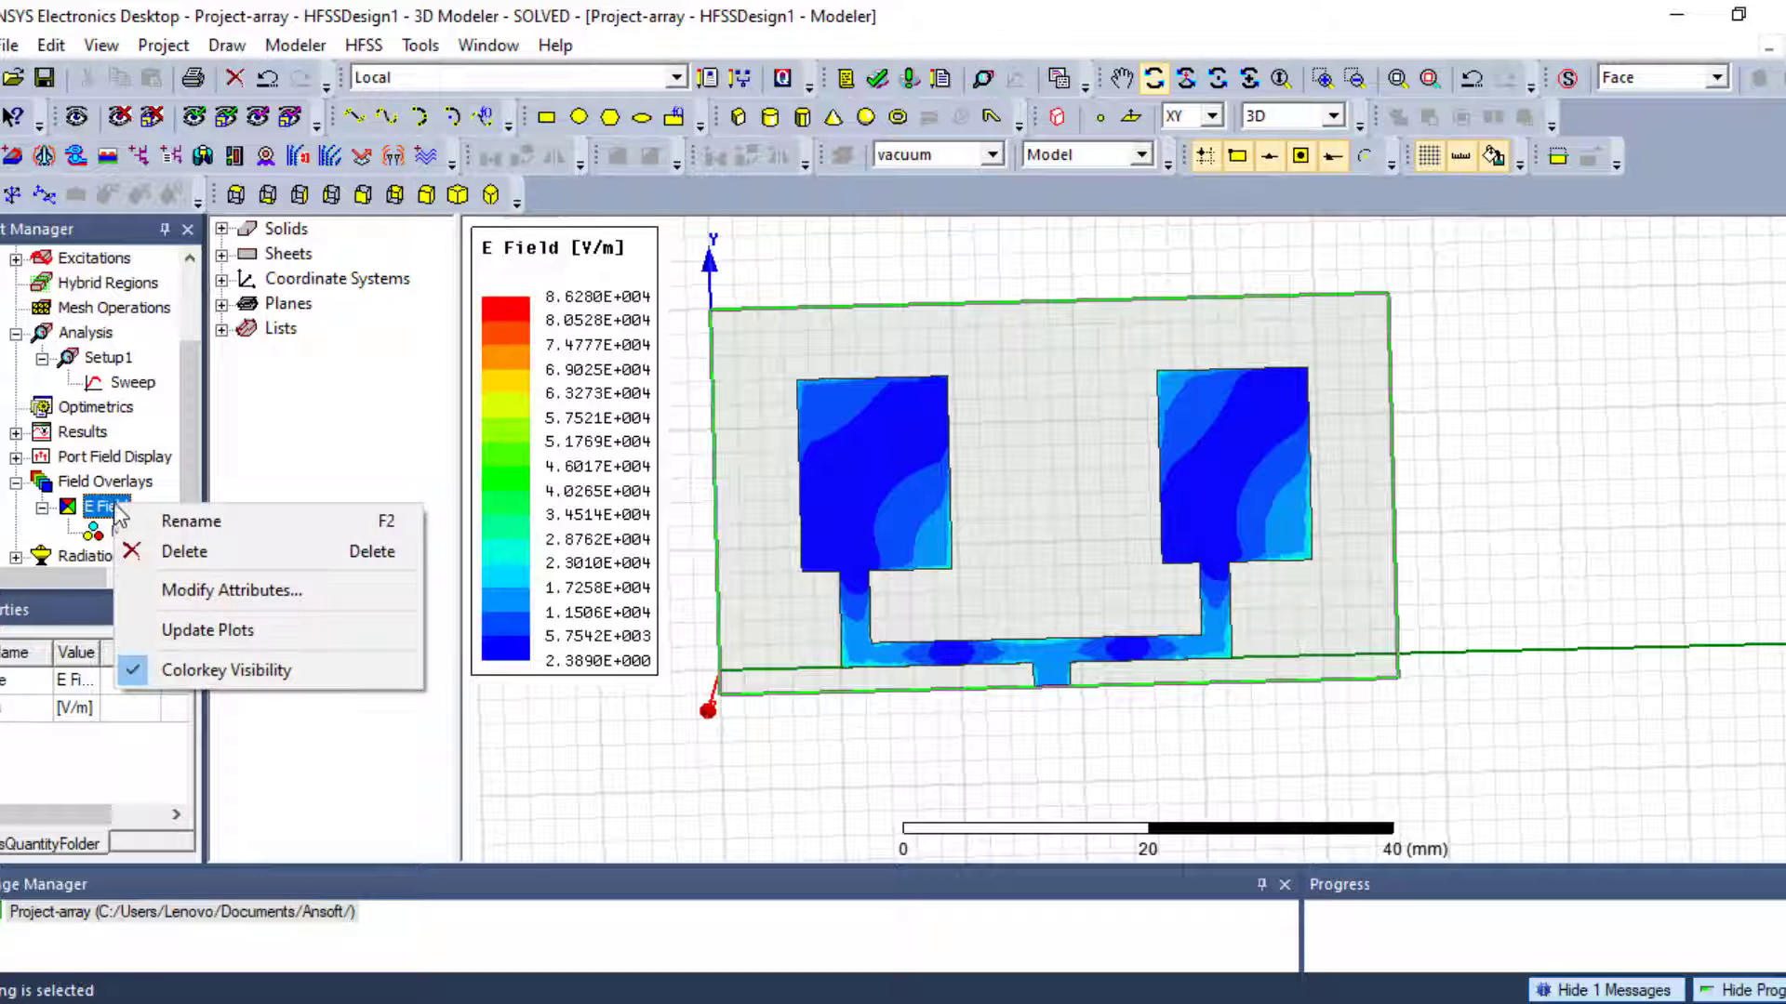
left_click(196, 596)
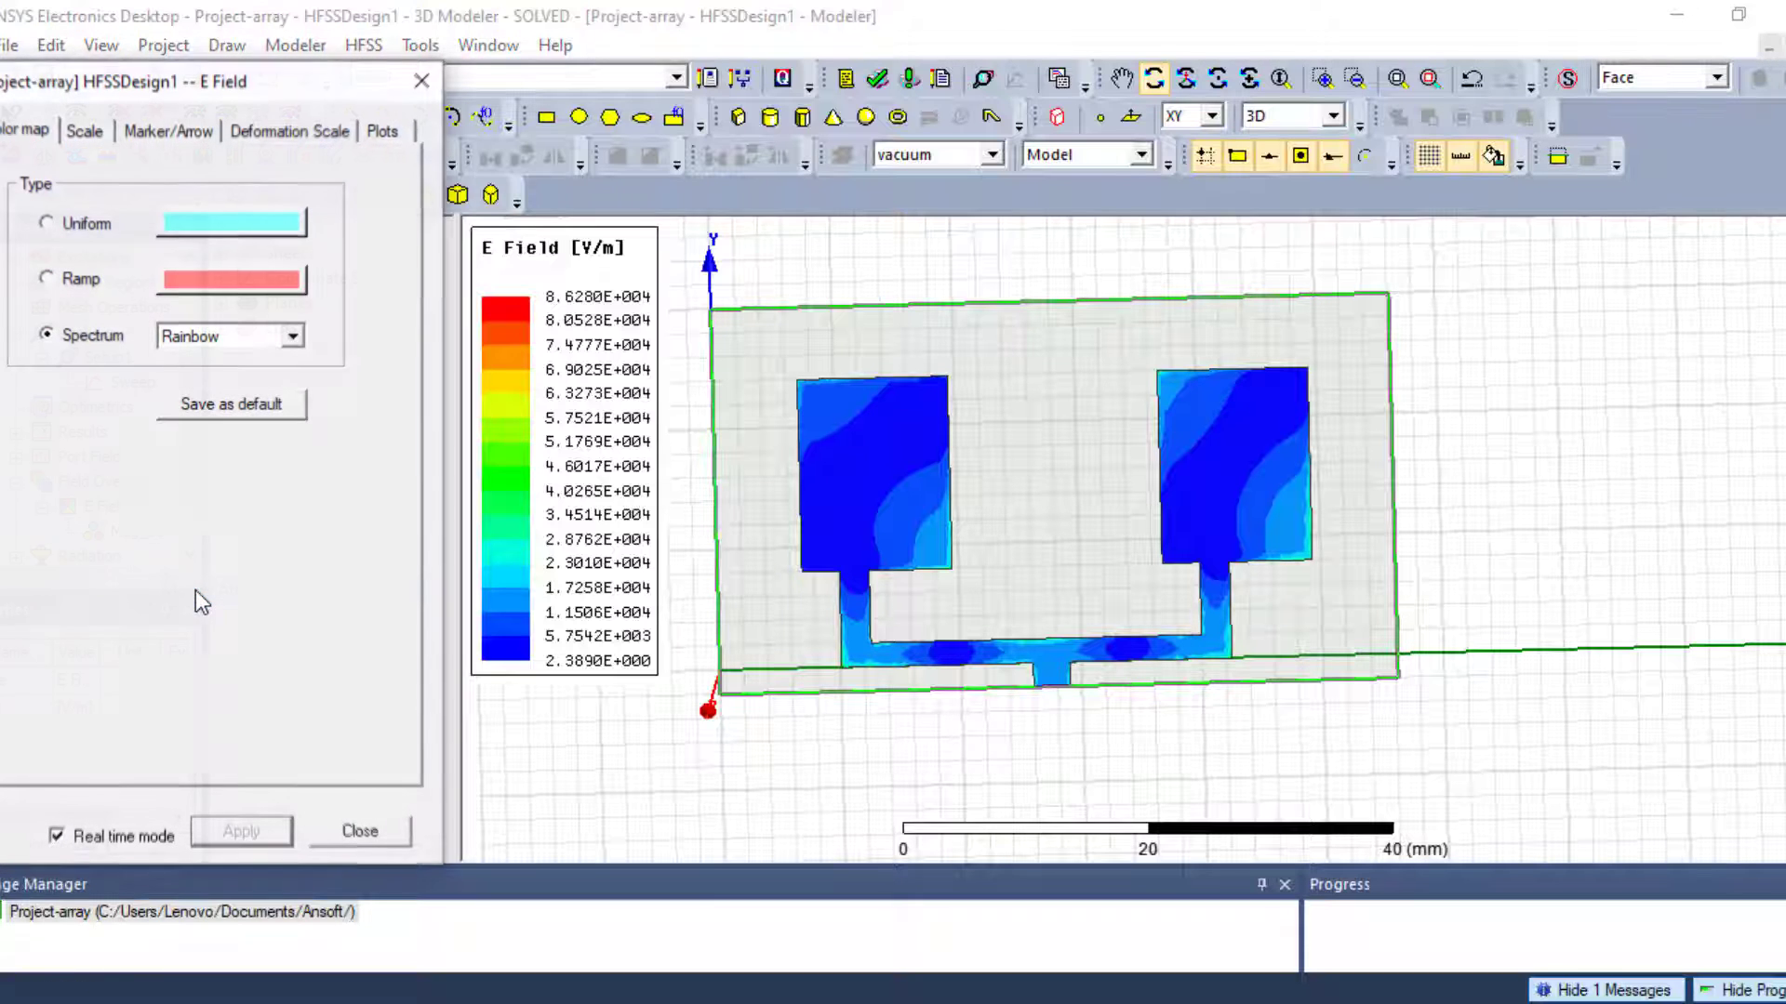
left_click(84, 130)
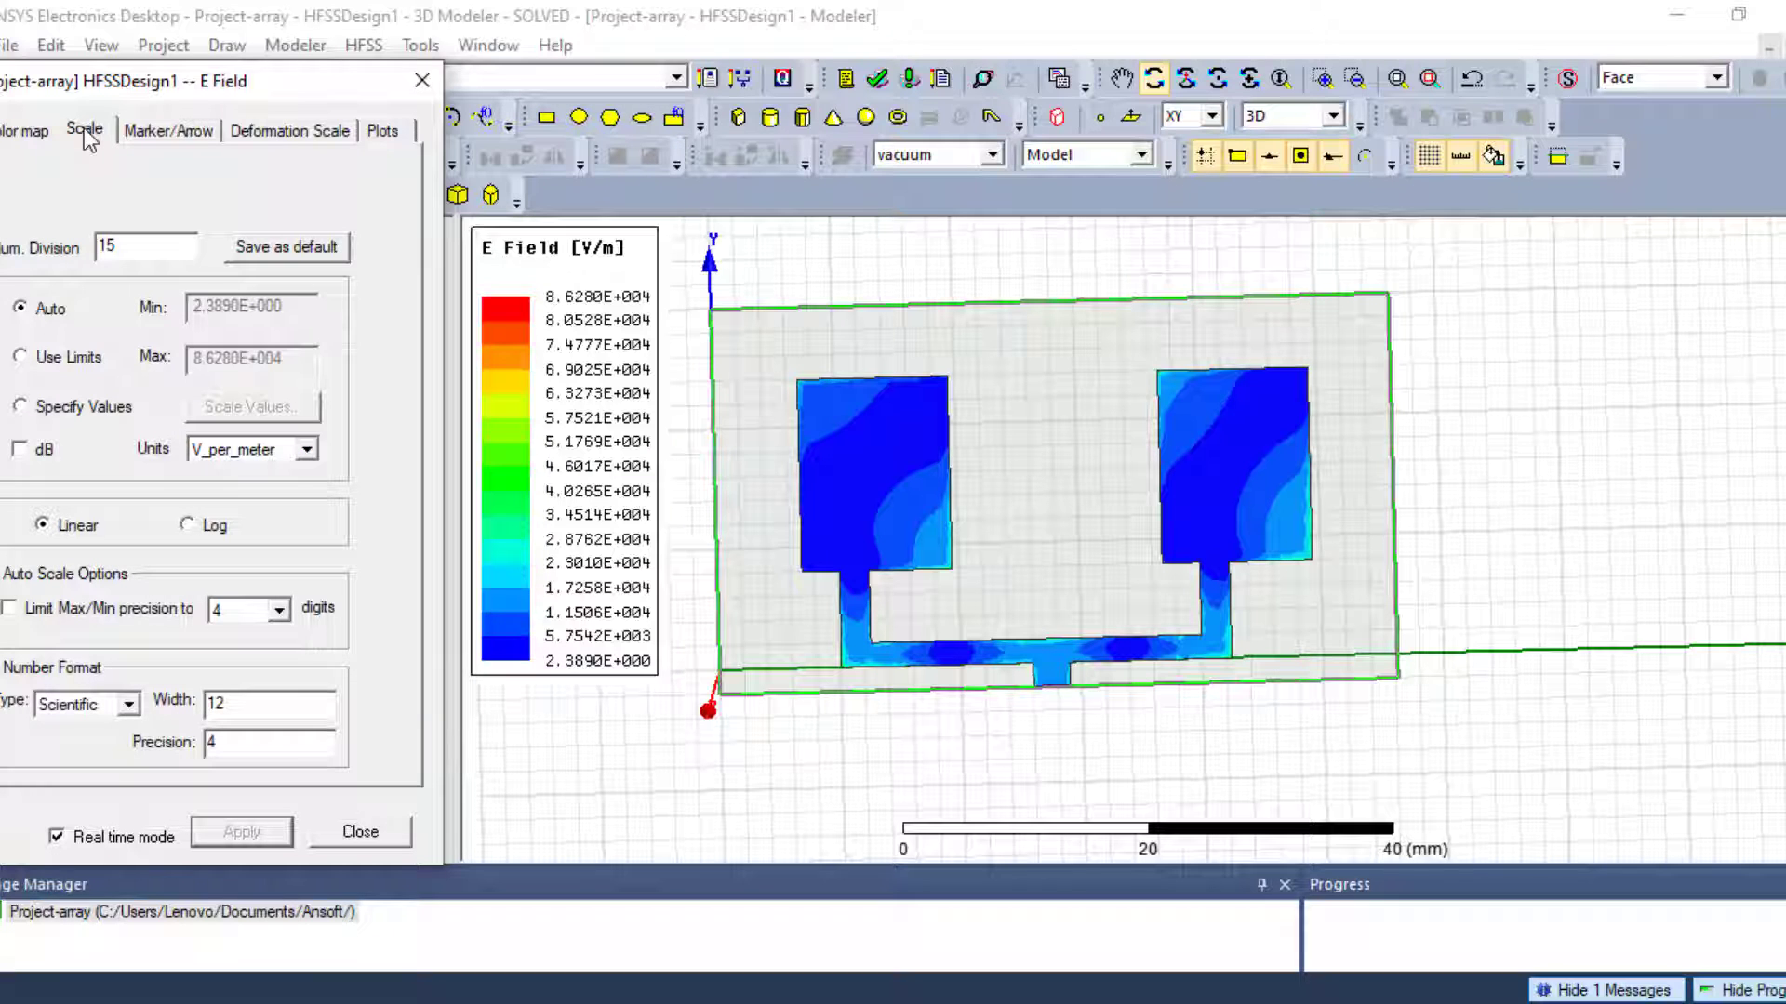
- Set the E Field colour scale to Log with units V_per_meter, leaving dB off
left_click(19, 450)
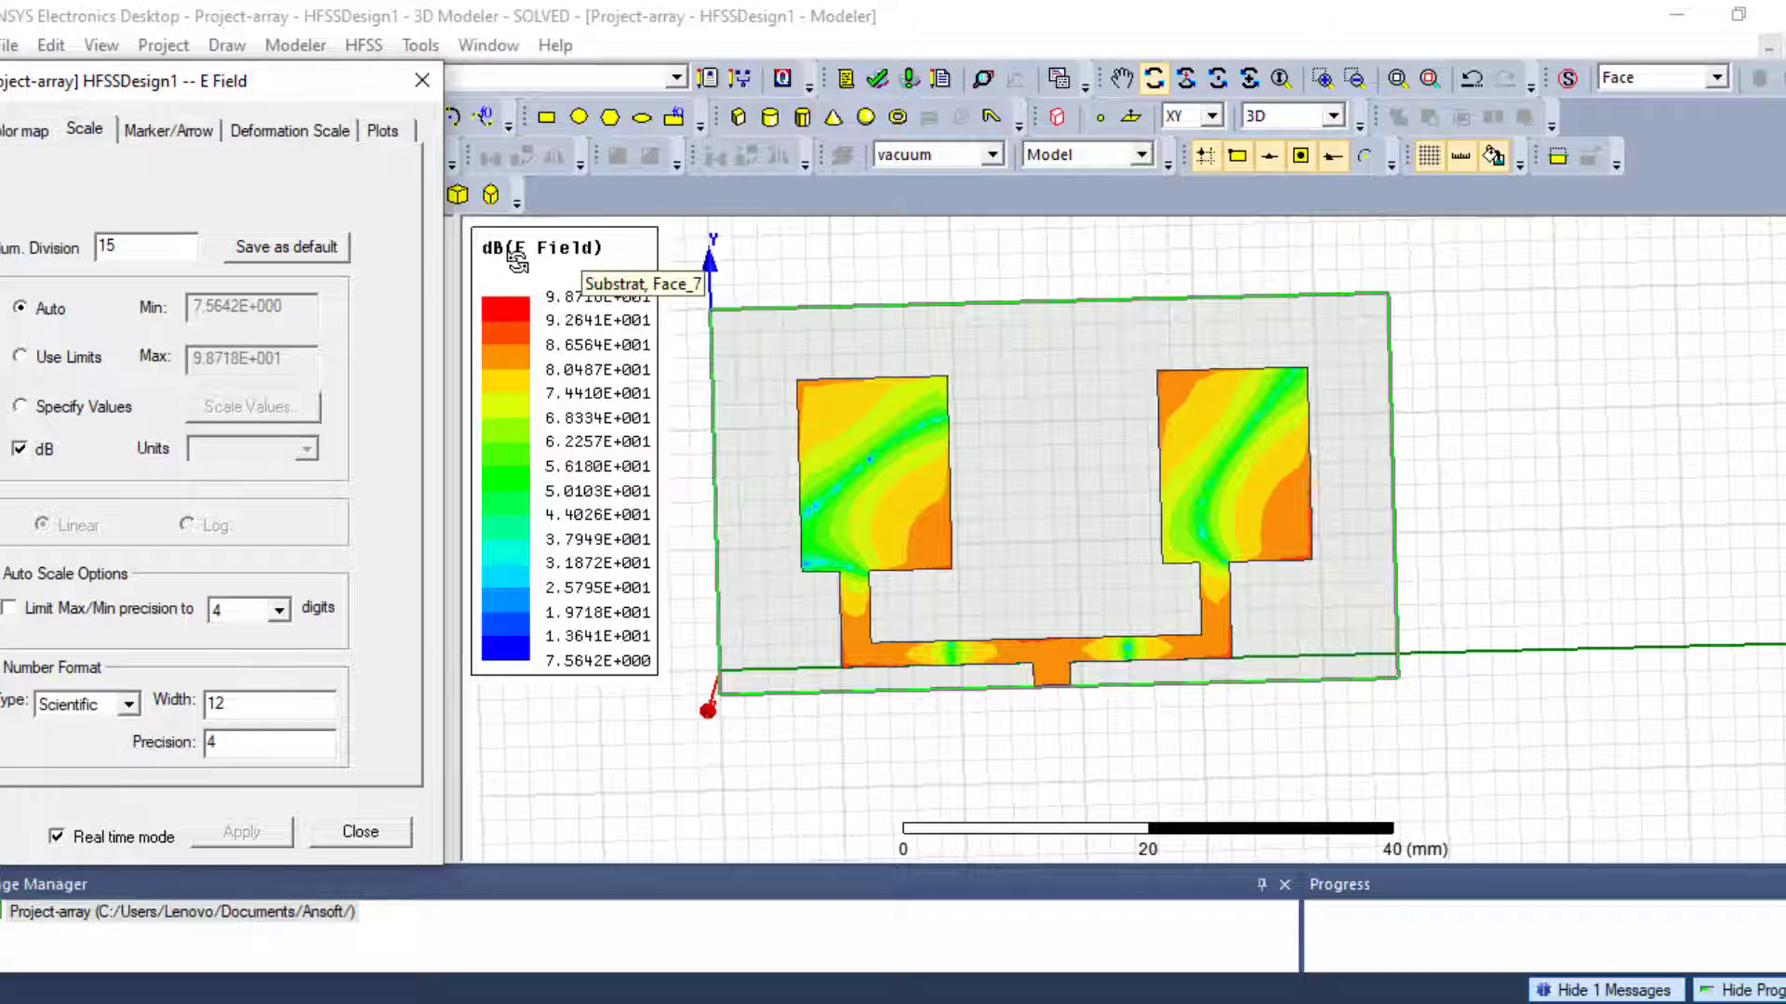
left_click(19, 450)
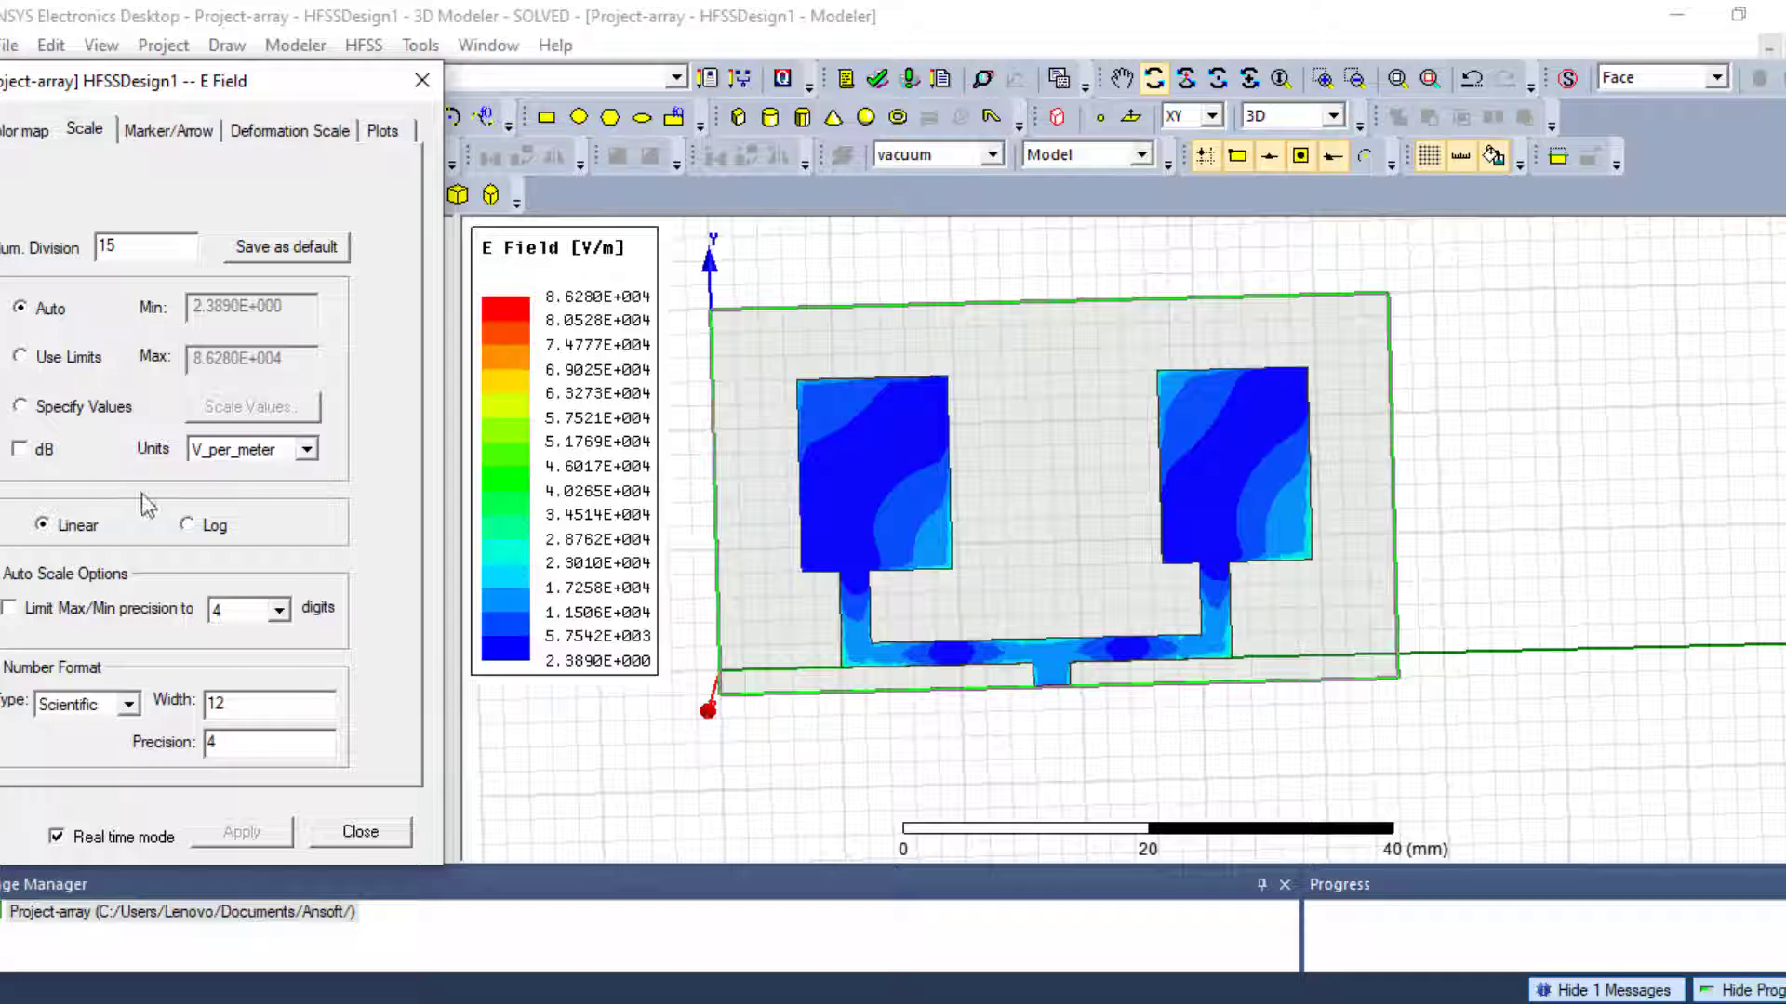
left_click(189, 526)
left_click(306, 450)
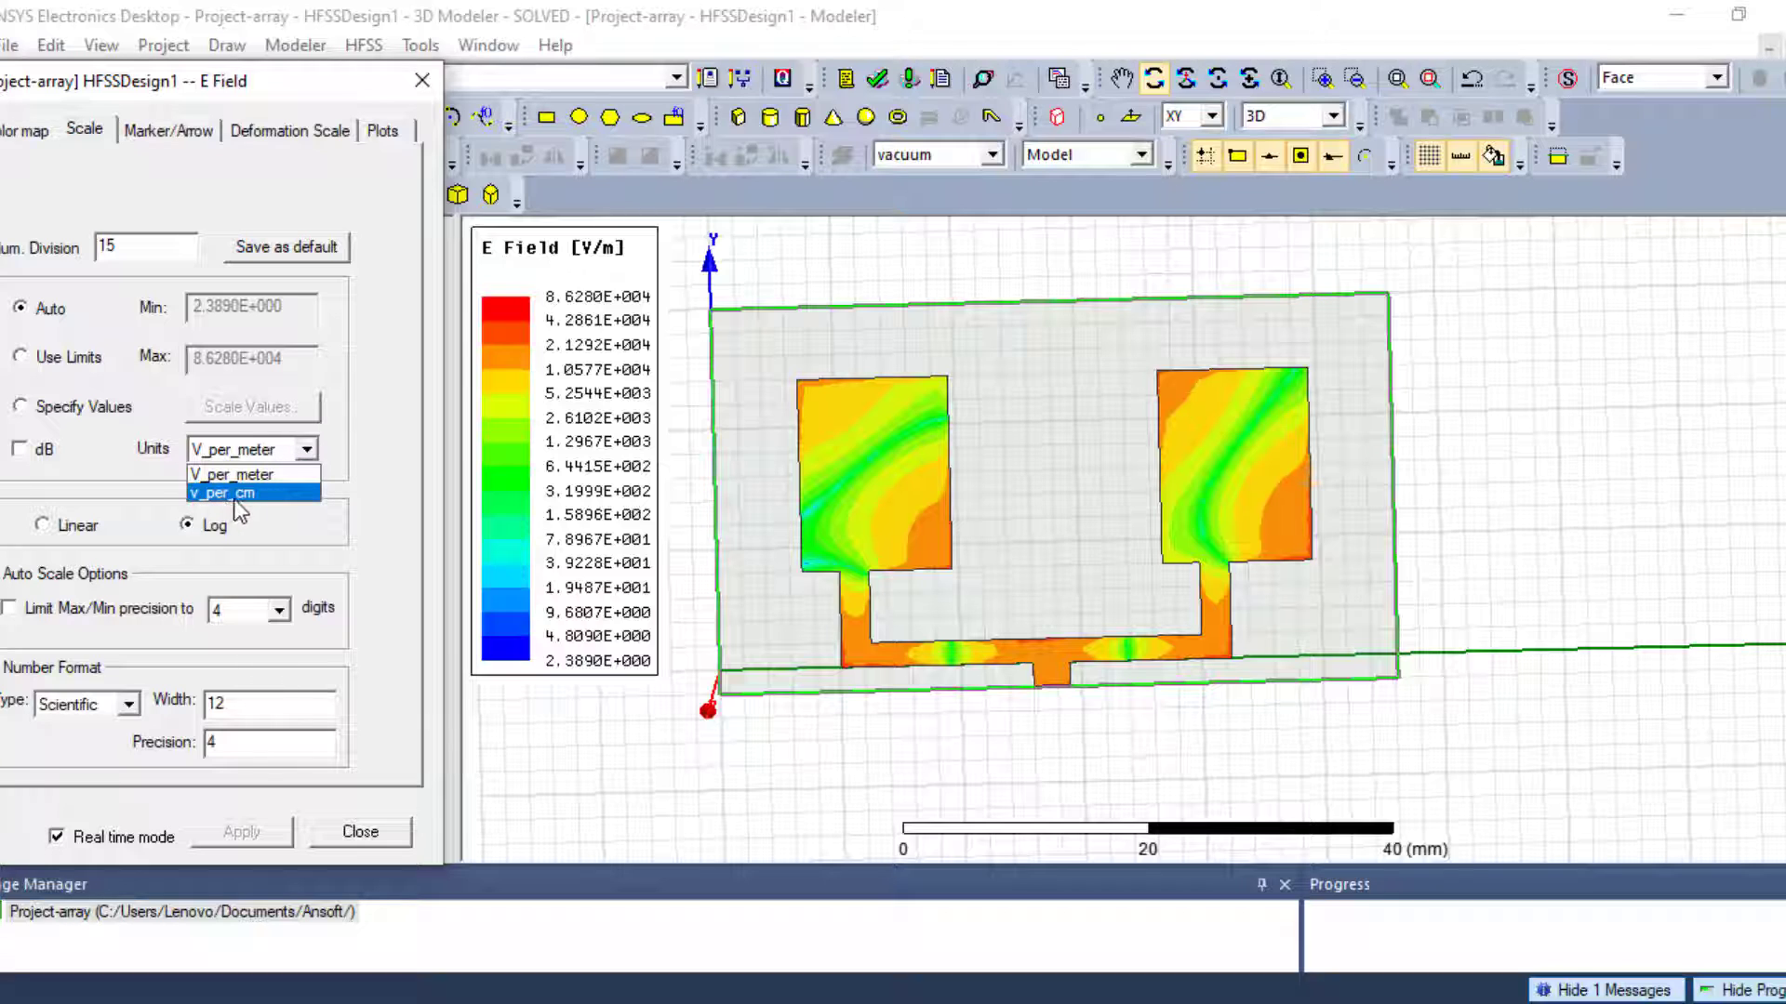
left_click(297, 493)
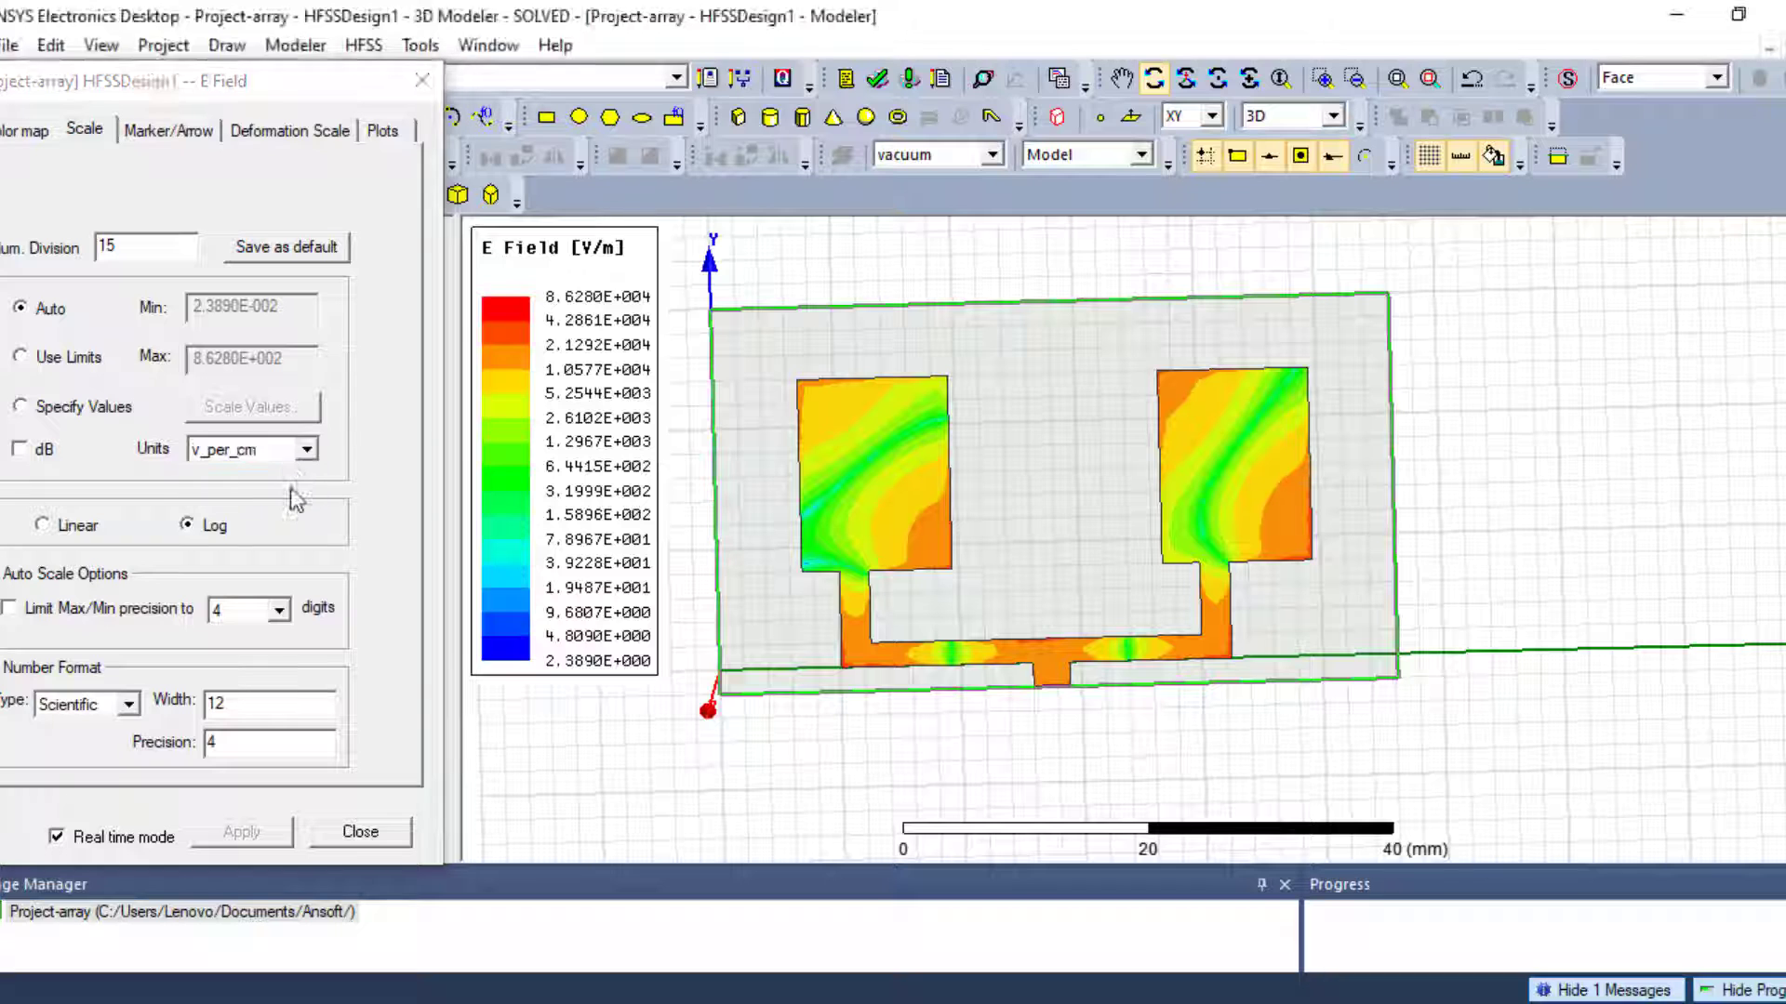
left_click(305, 449)
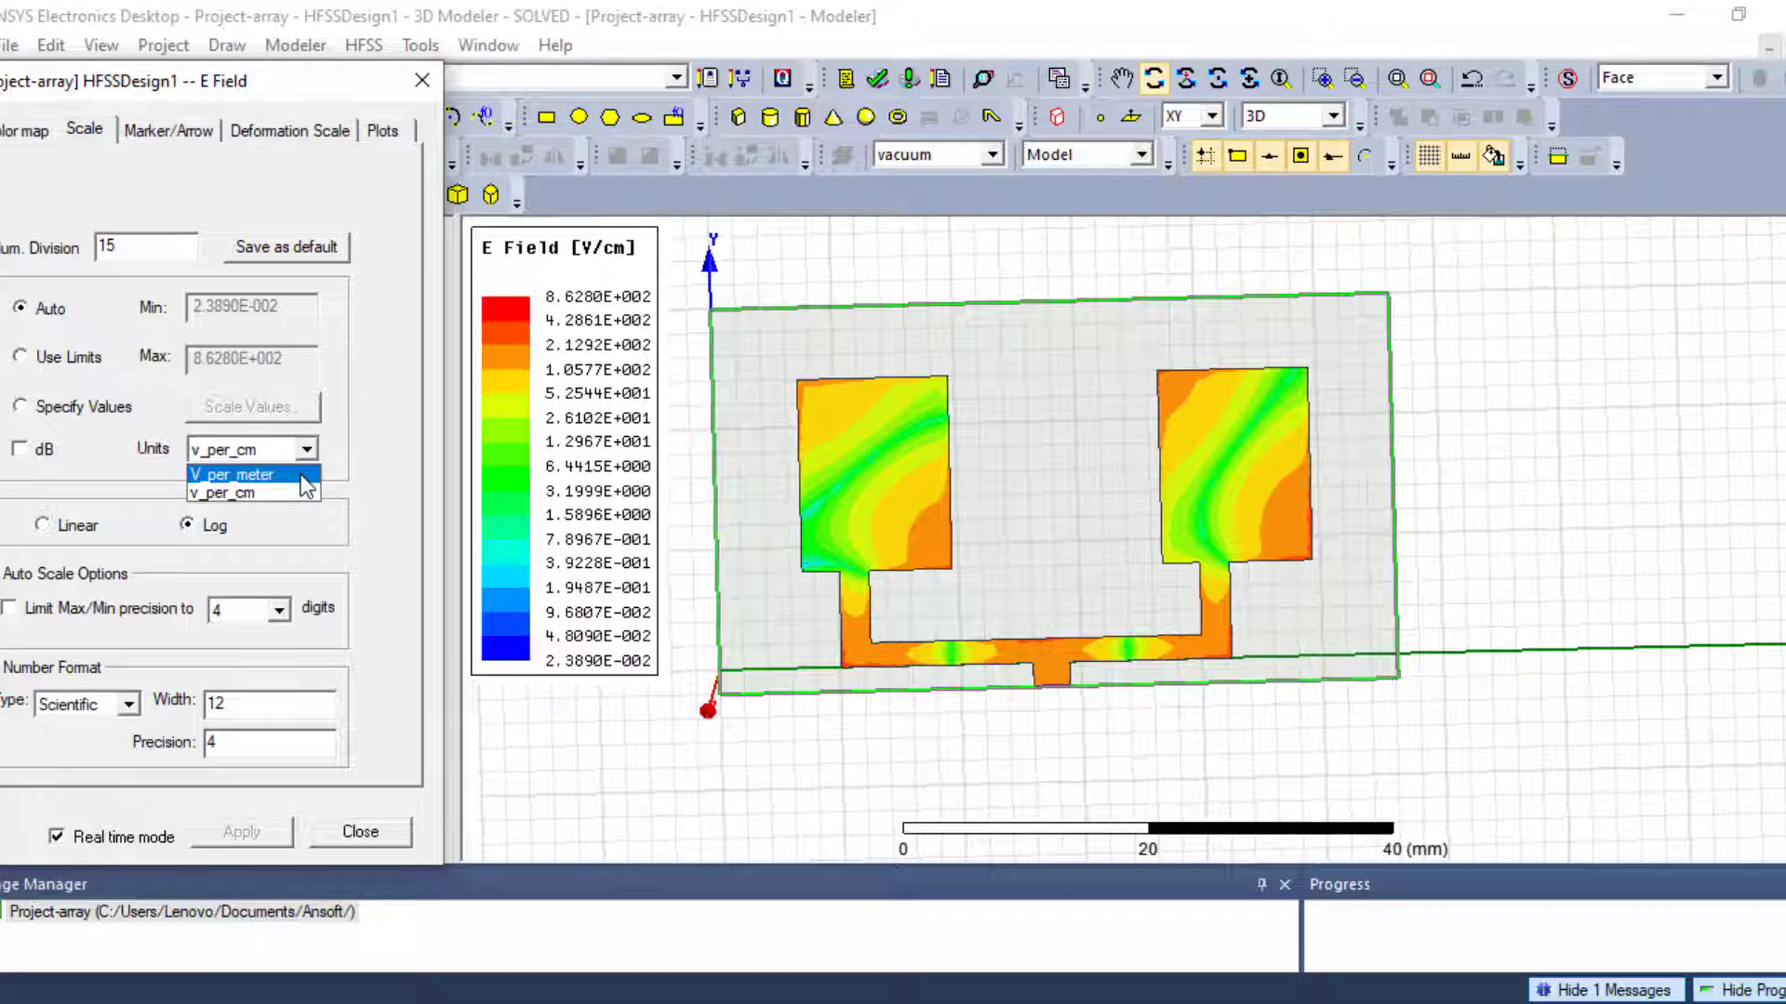
left_click(305, 475)
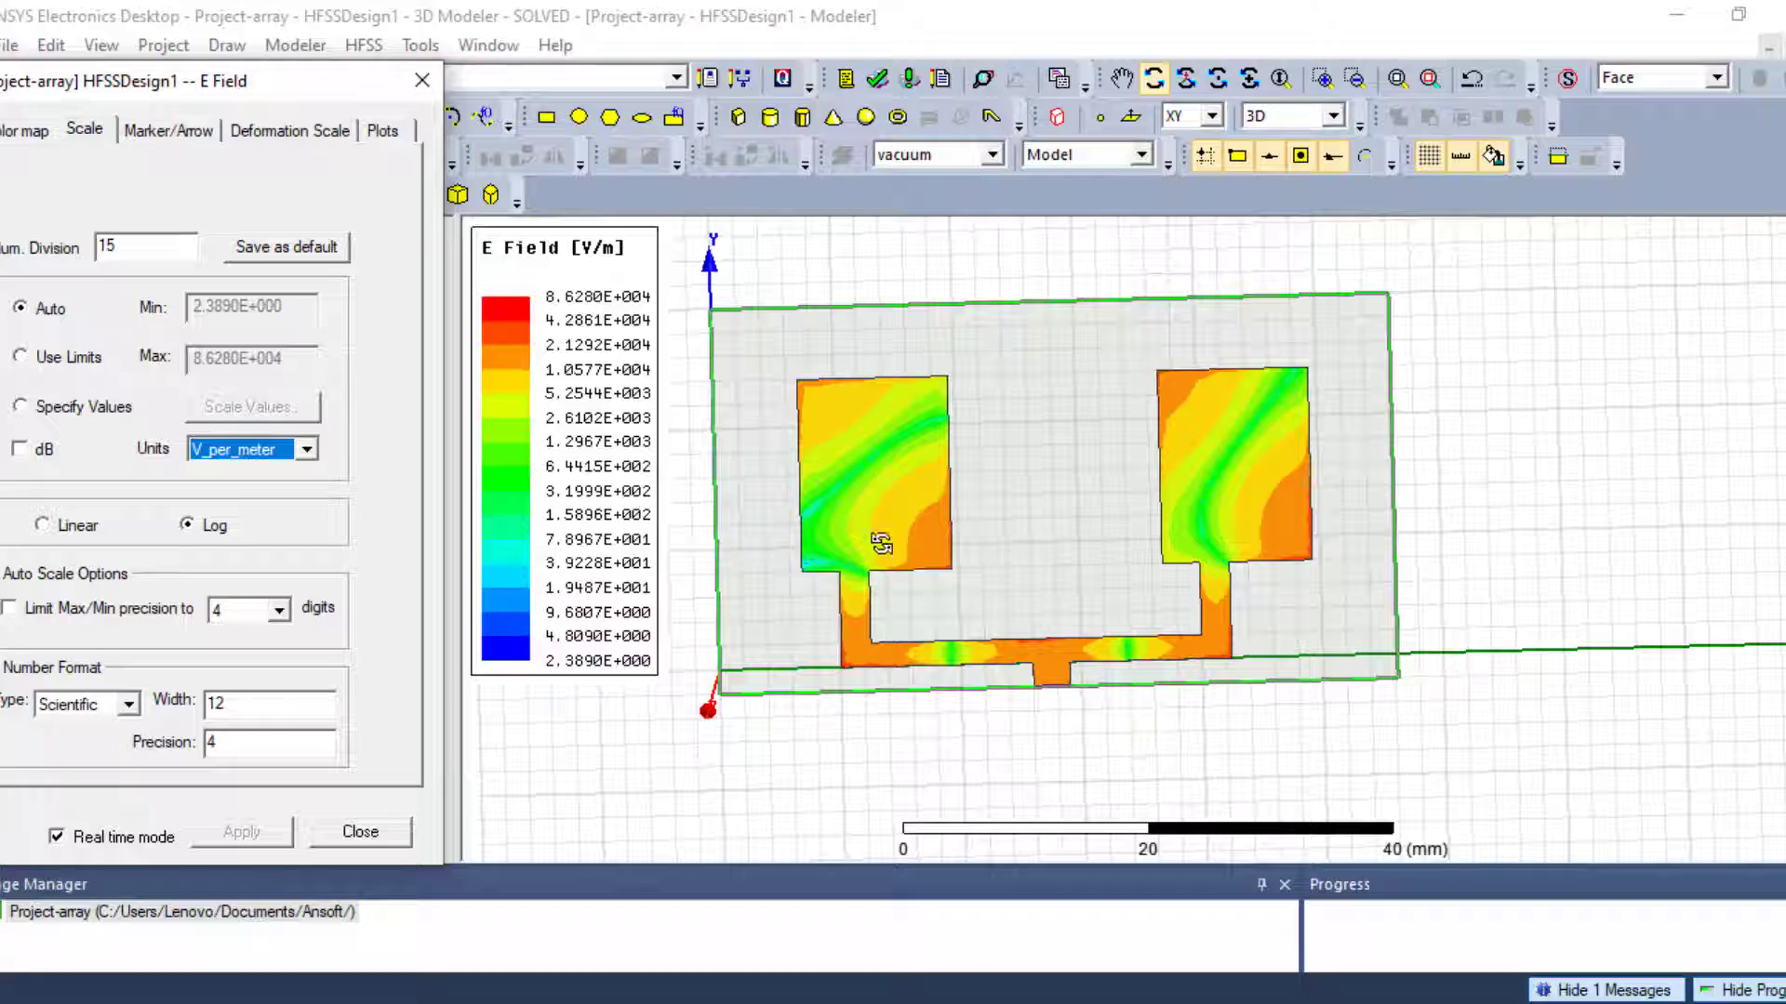
- Tilt the patch array into an oblique 3D view
left_click_drag(884, 594, 901, 462)
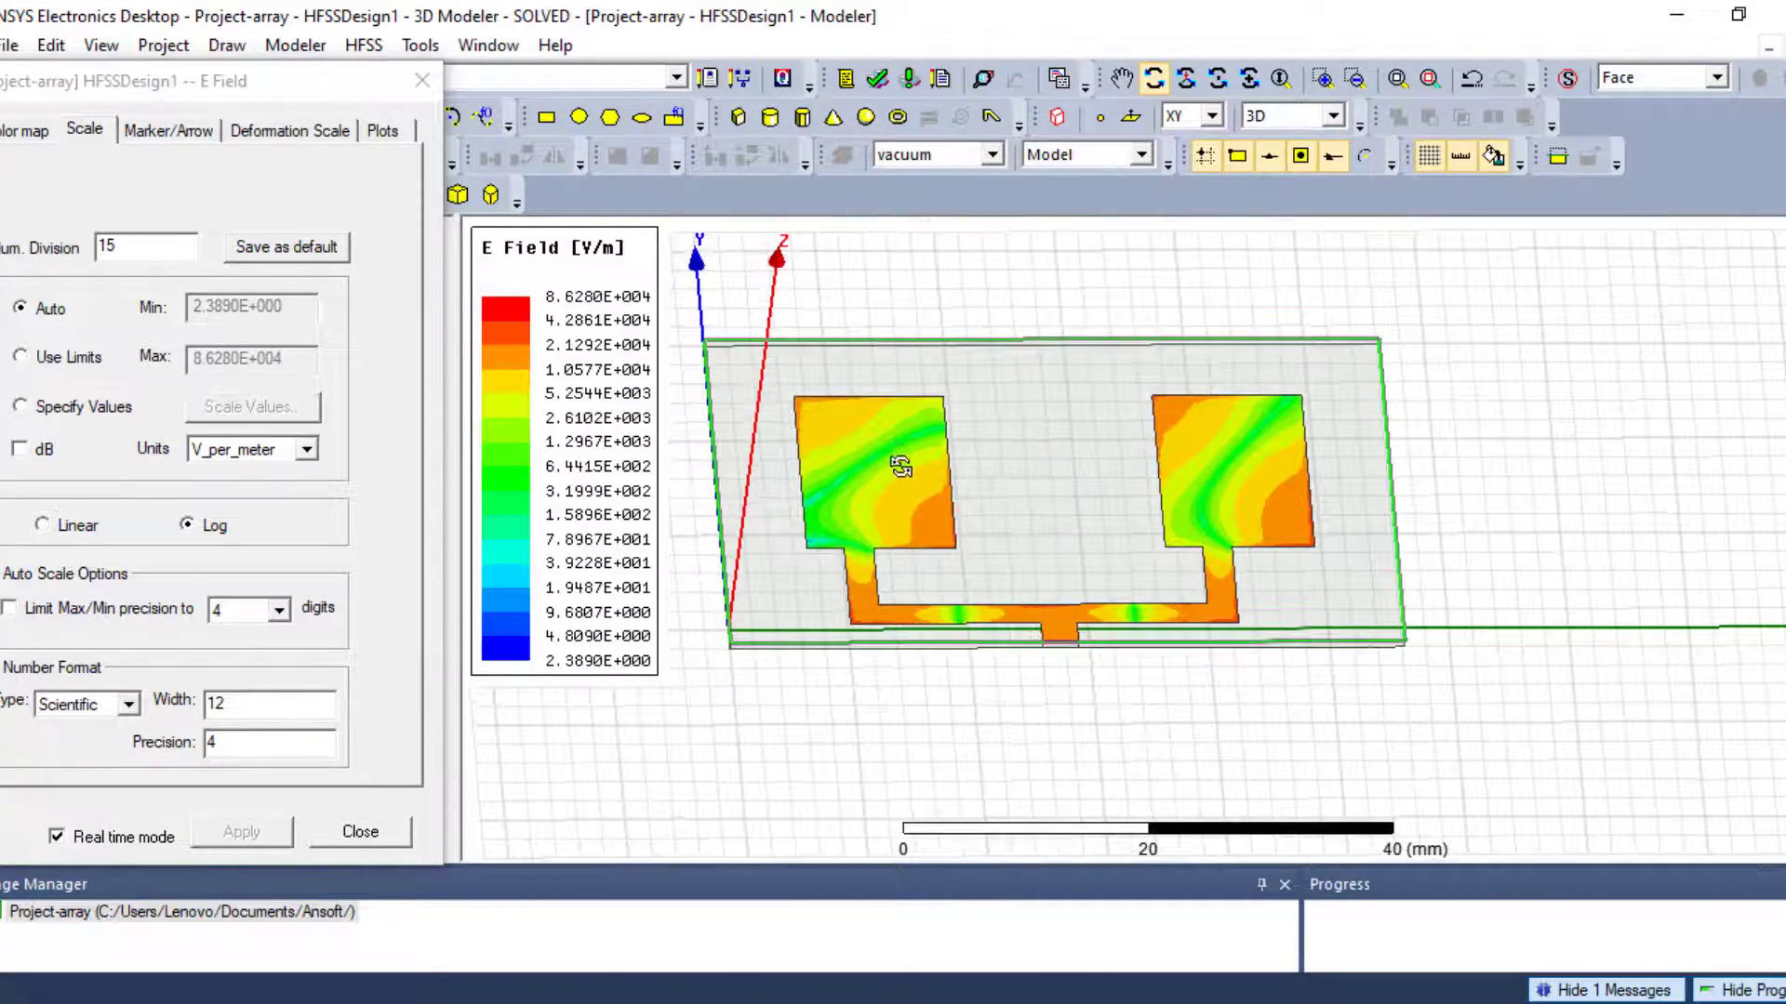
right_click(901, 462)
mouse_move(1029, 906)
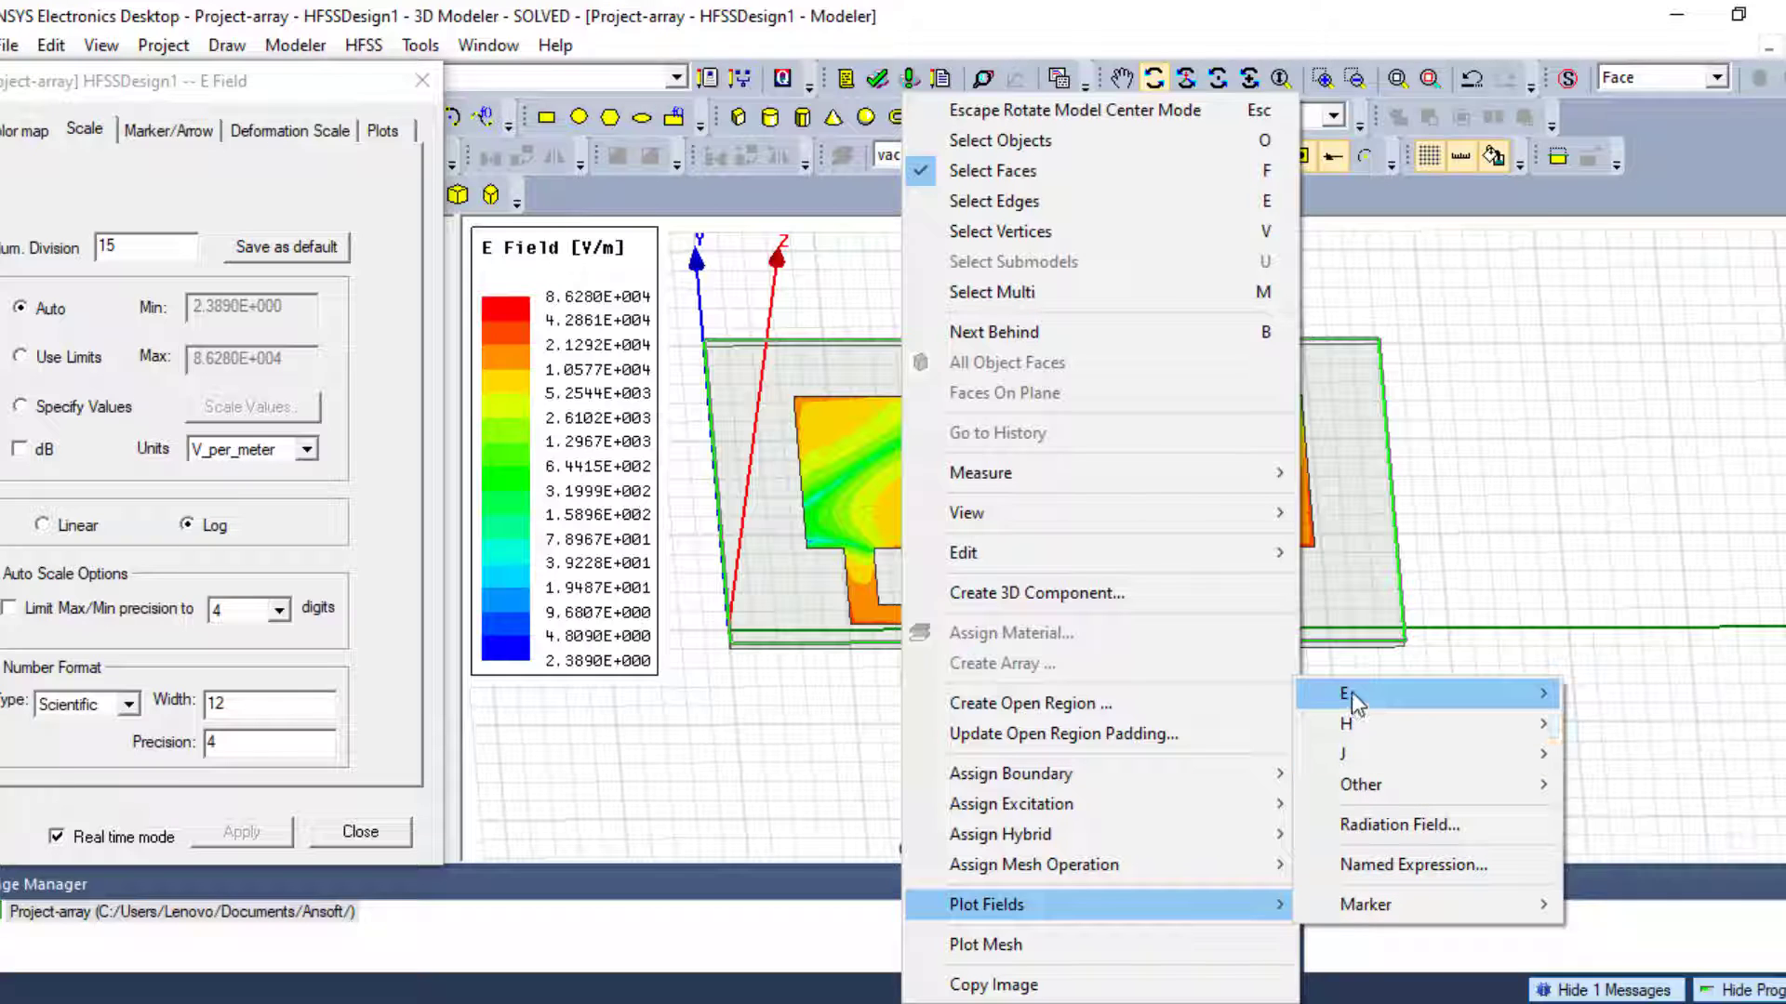
mouse_move(1360, 756)
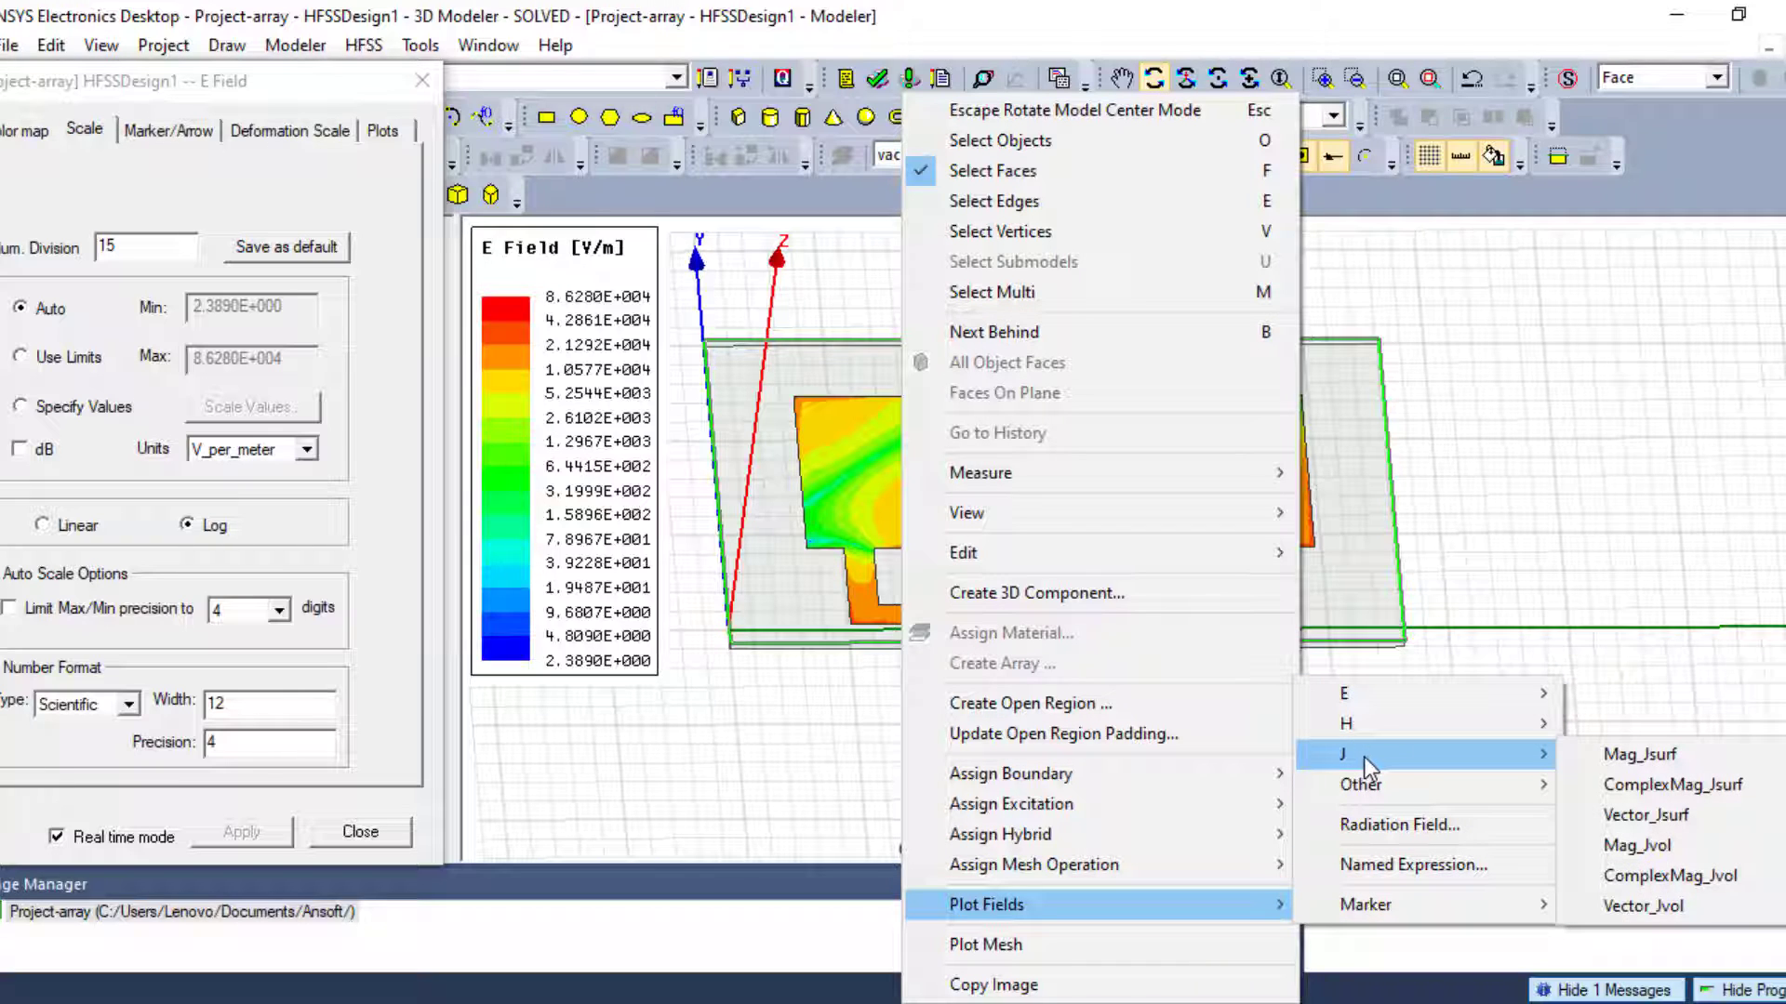
mouse_move(1382, 789)
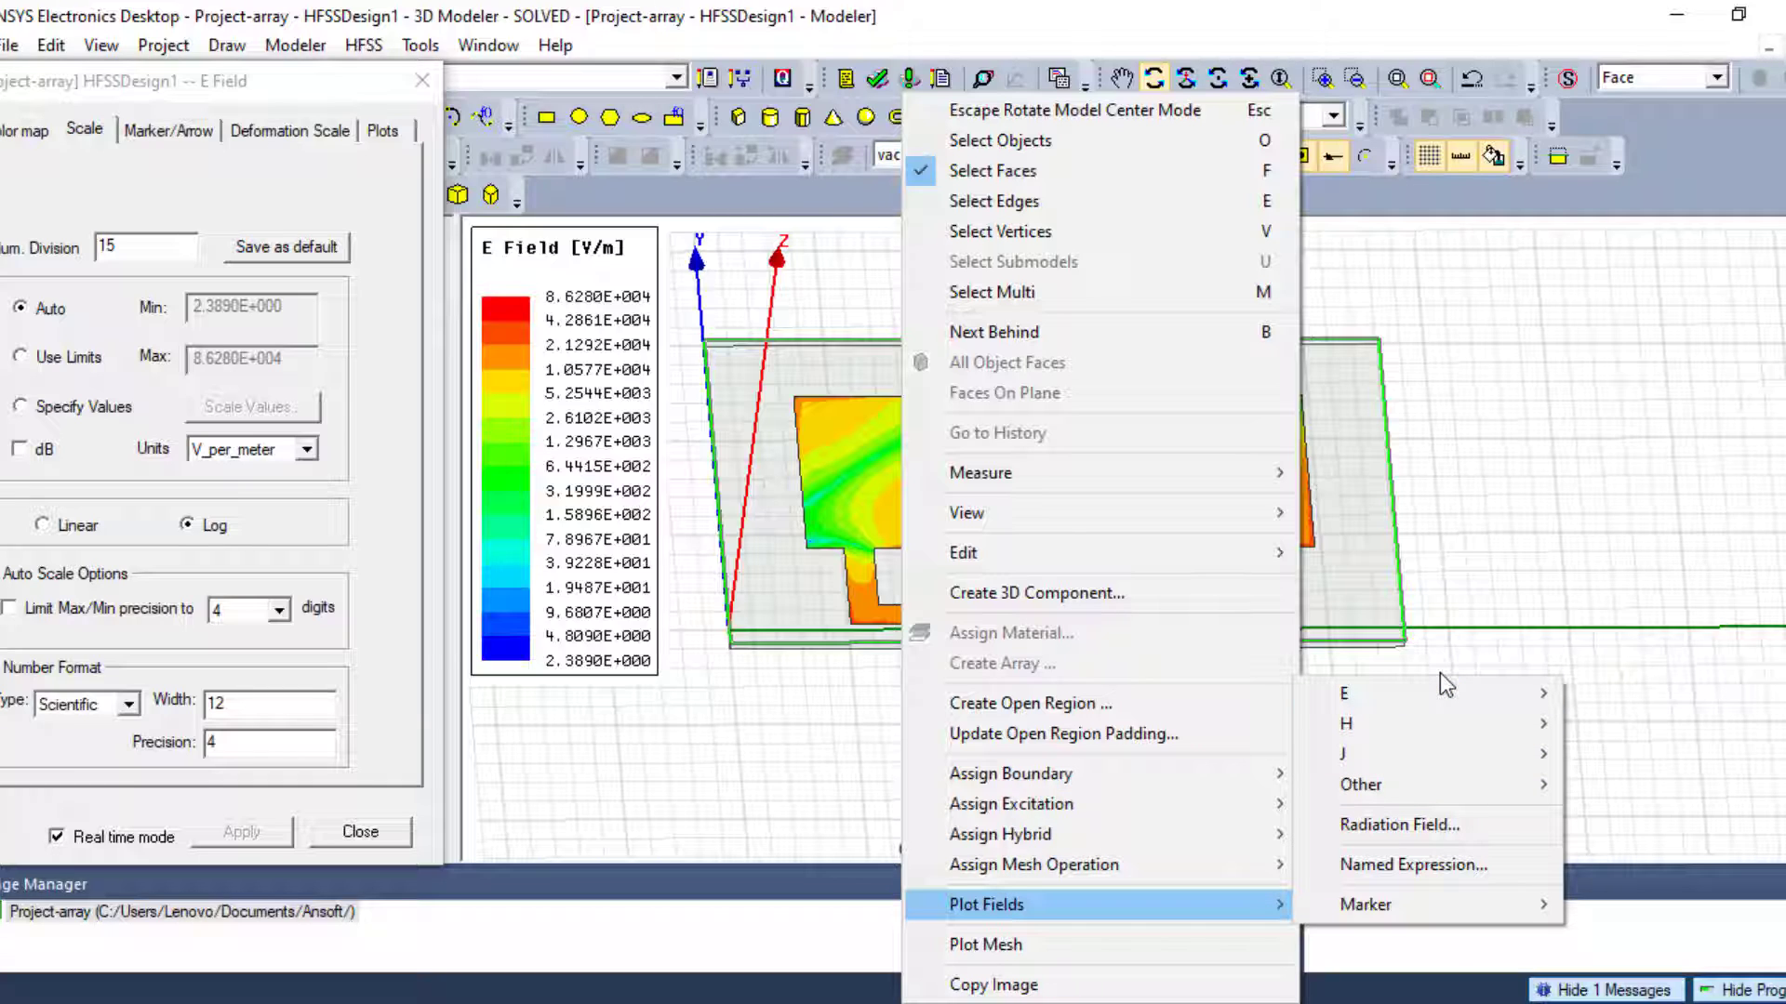
left_click(1527, 488)
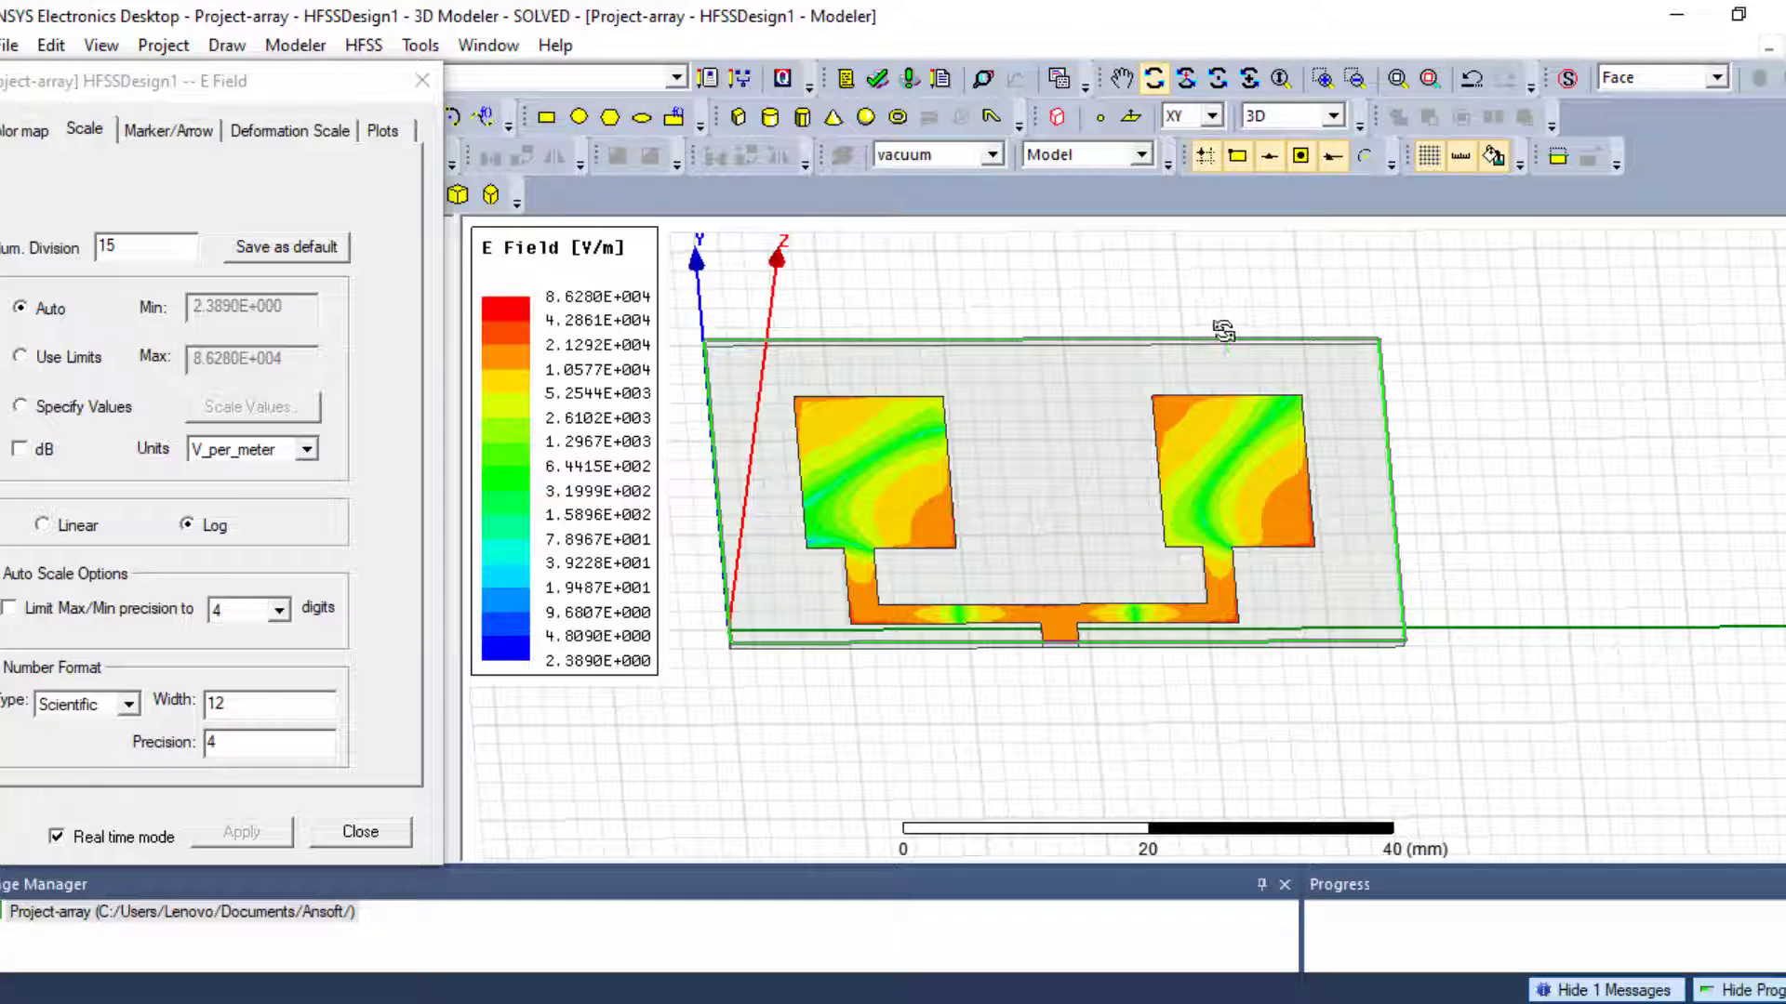
- Switch the viewport to face selection, clear the selection, and close the E Field attributes dialog
right_click(1453, 307)
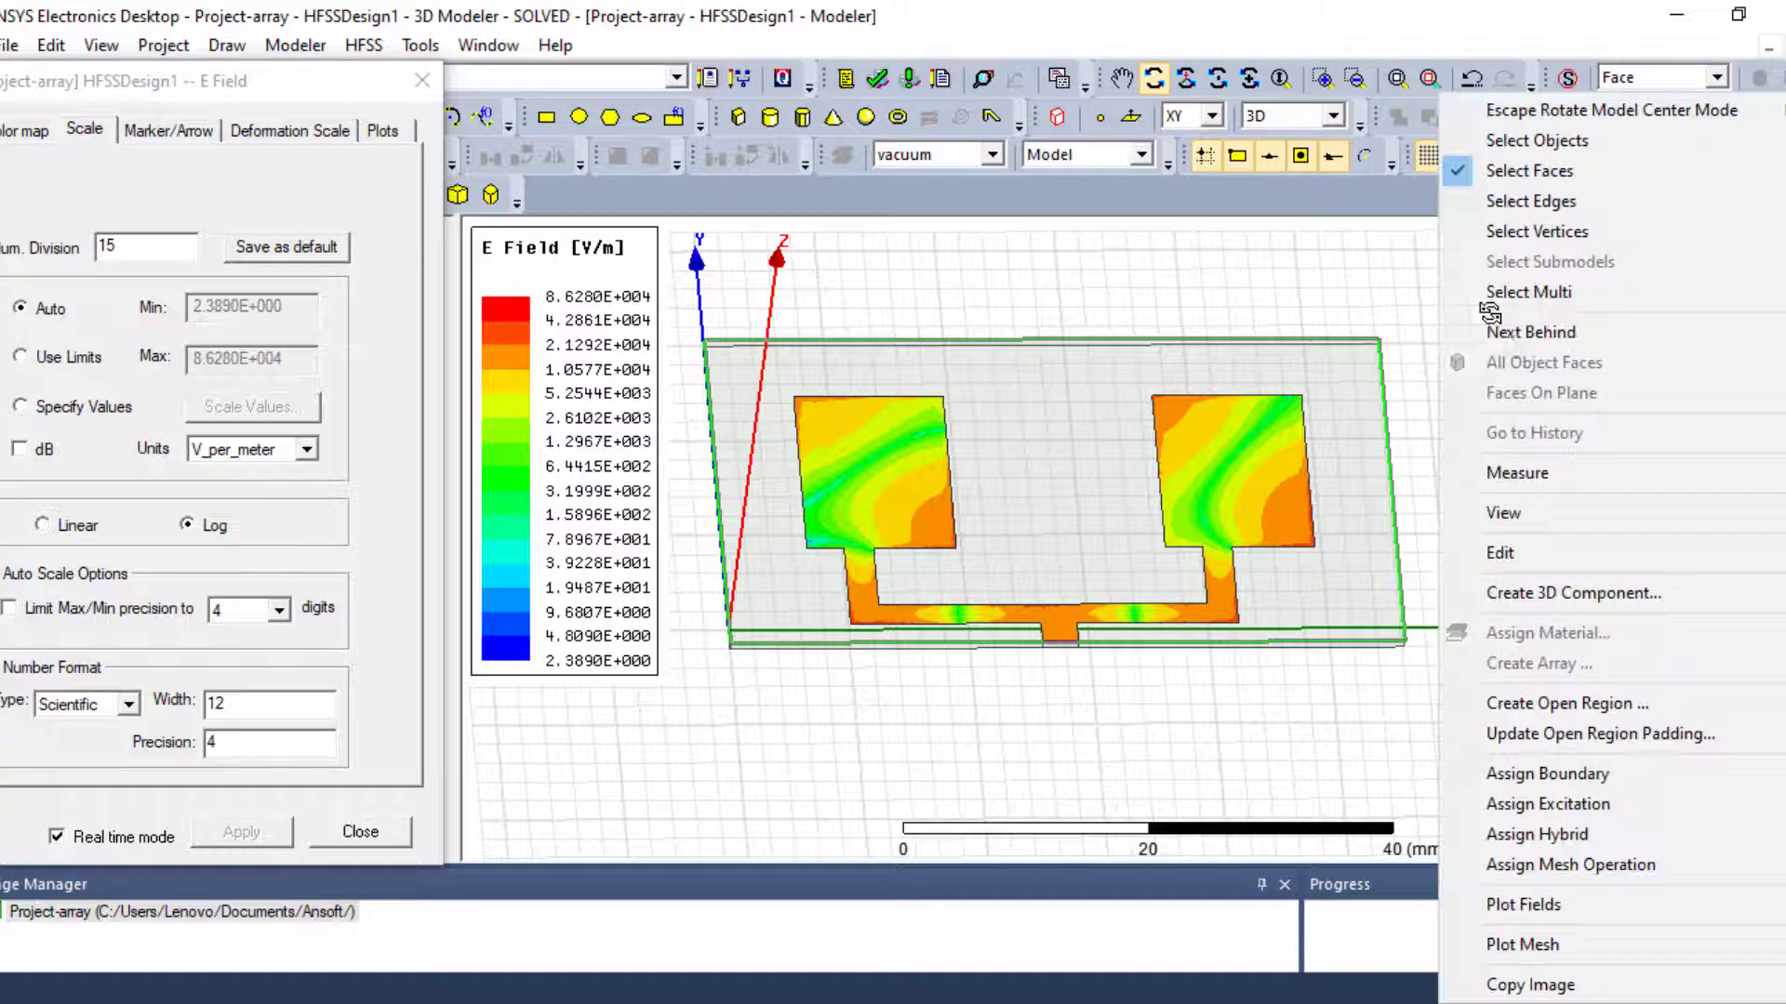
left_click(1545, 171)
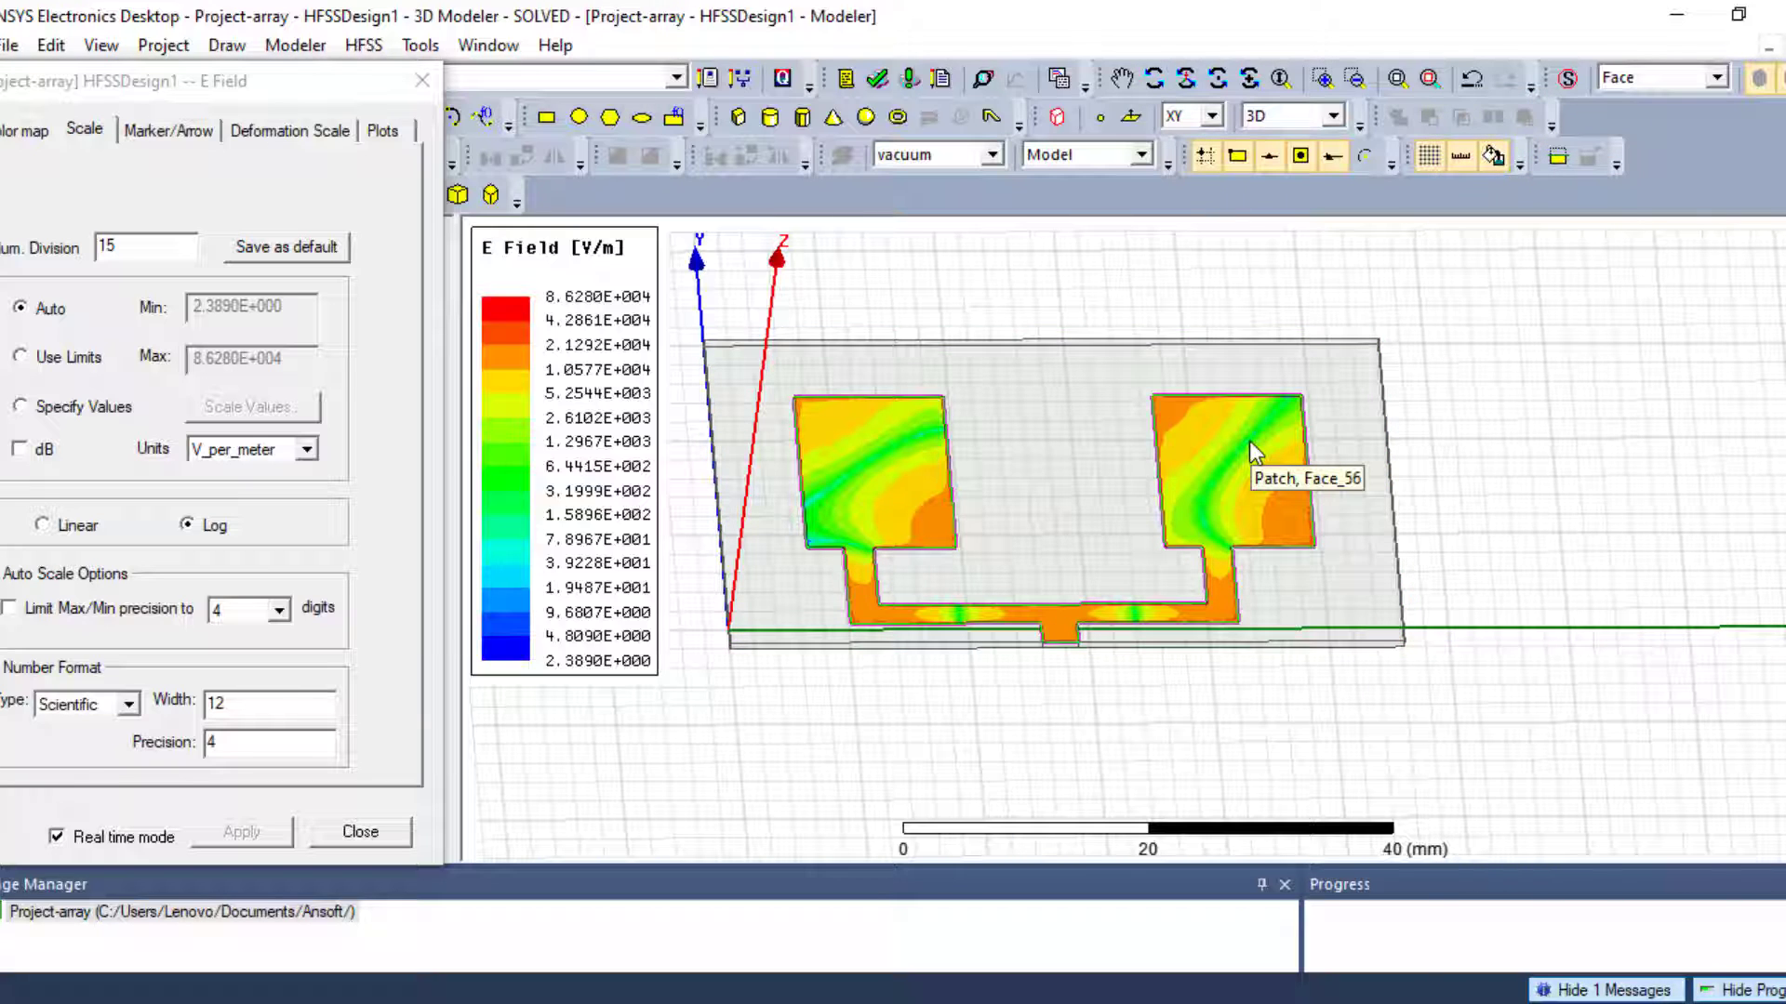
right_click(1168, 477)
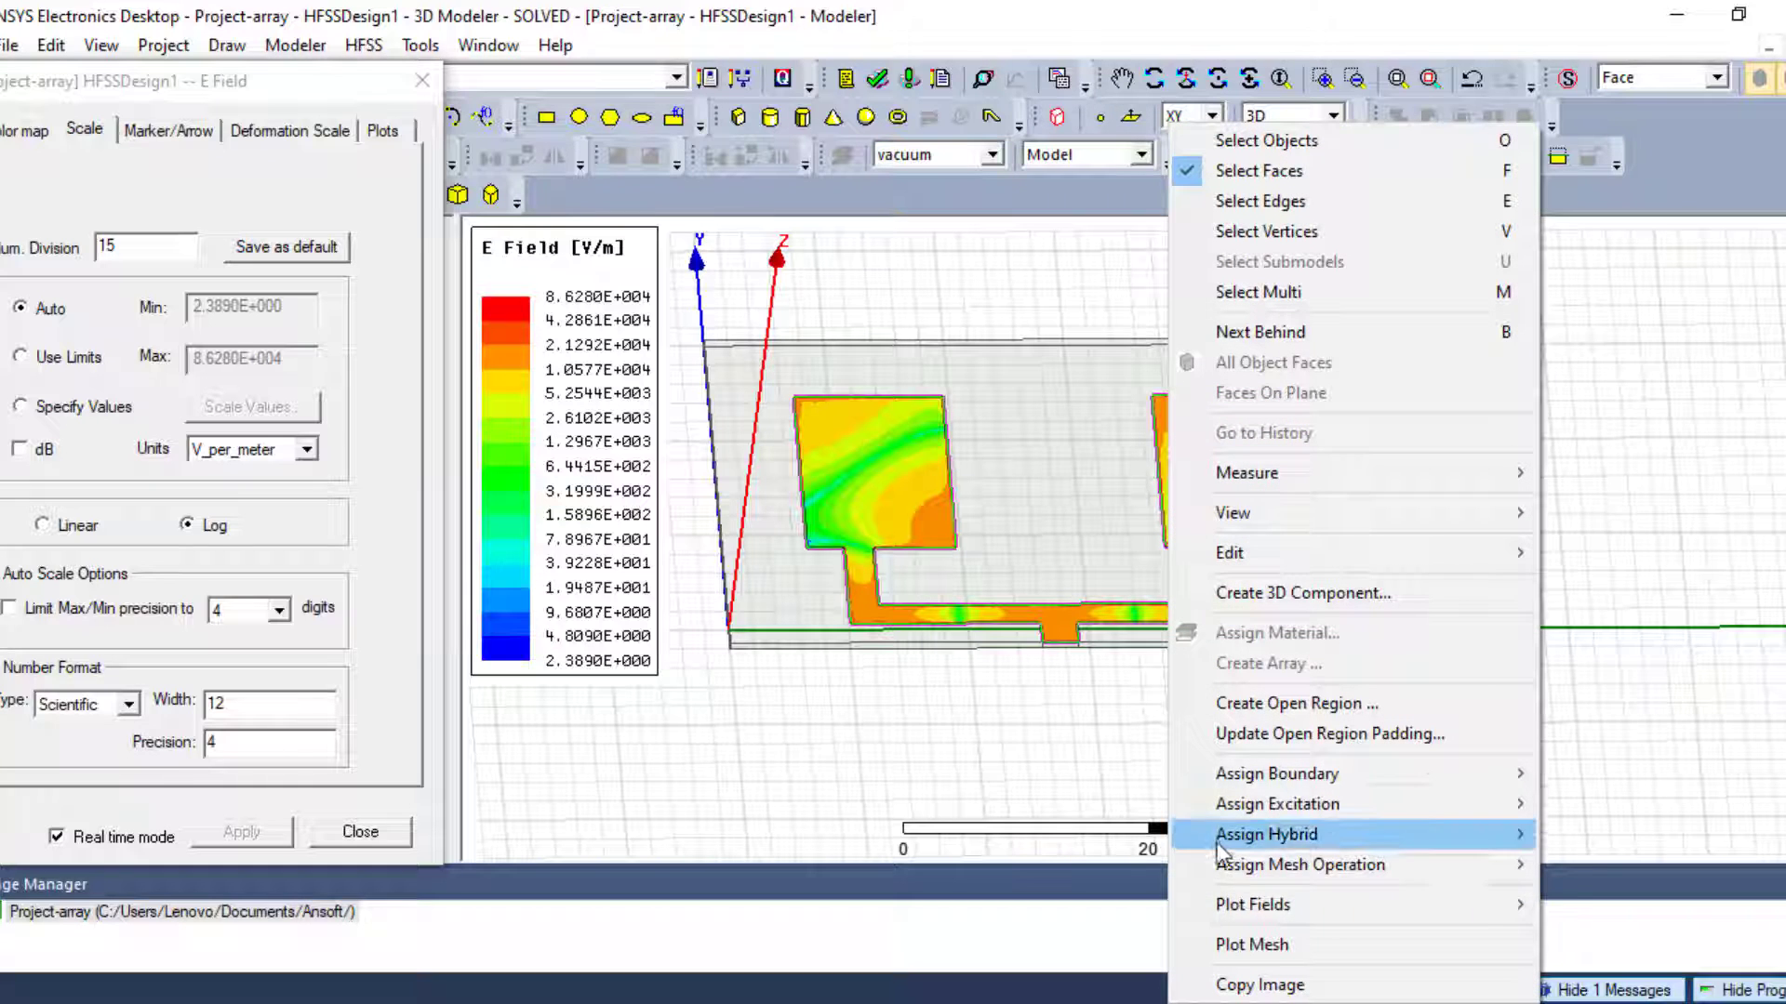
mouse_move(1225, 912)
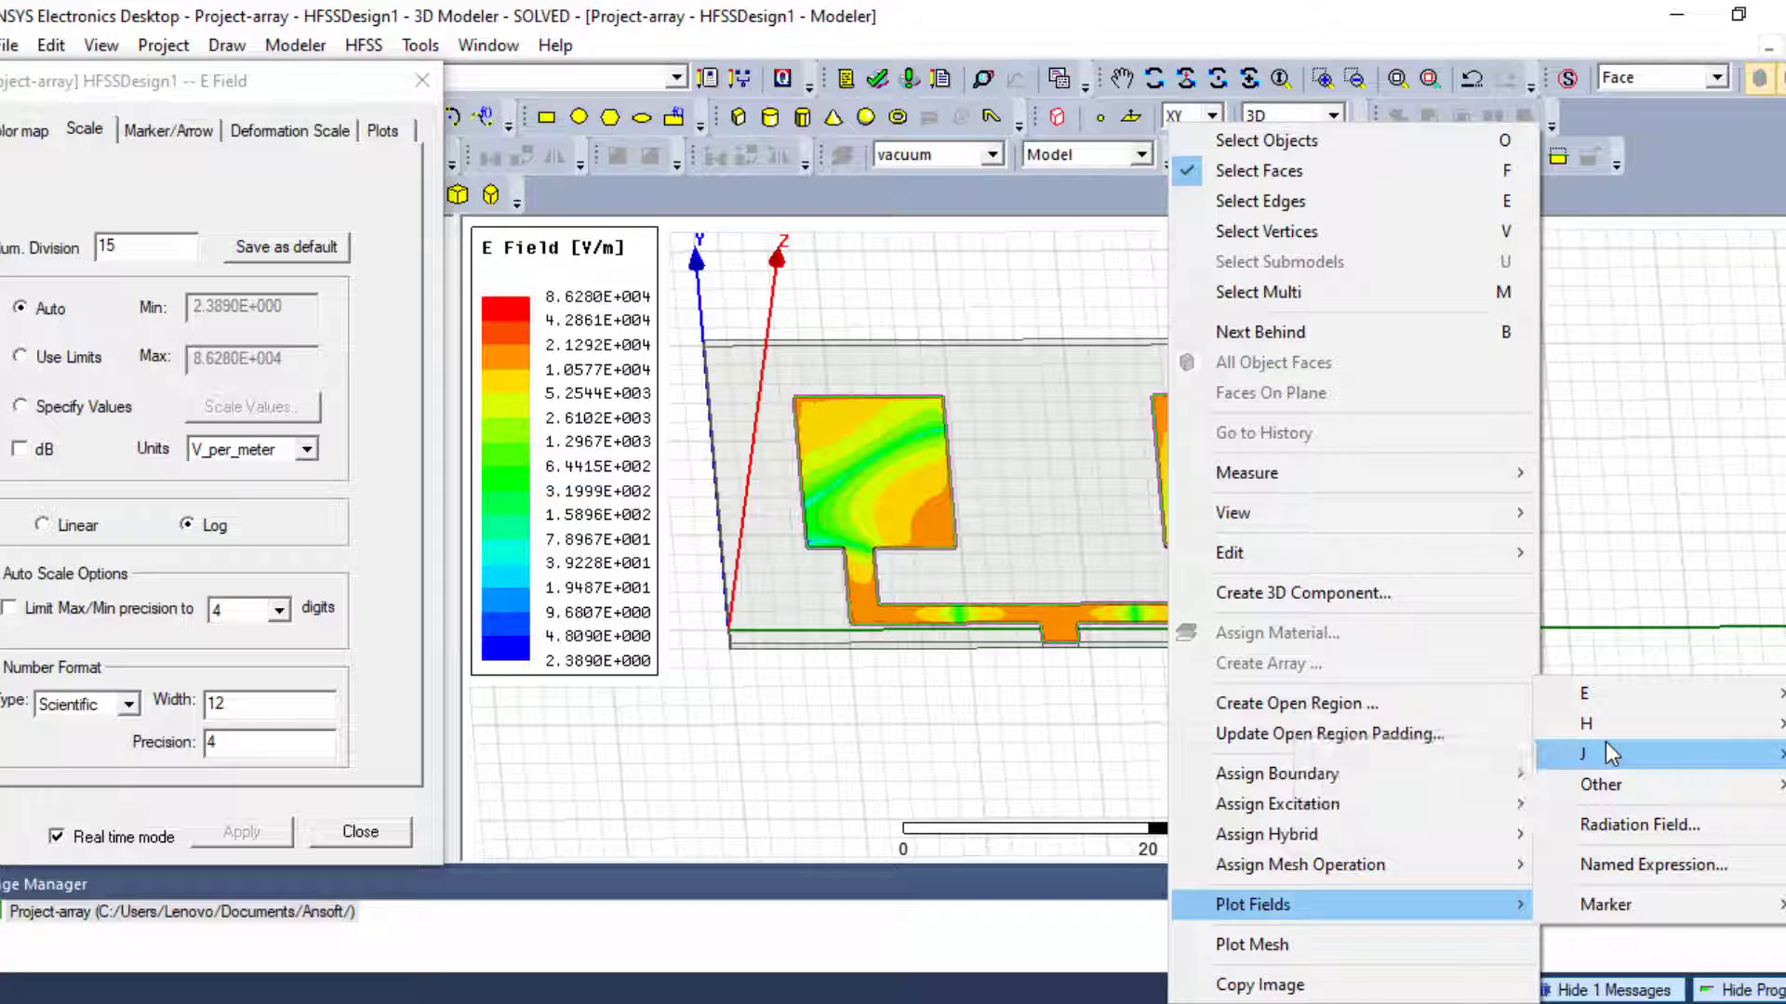
left_click(1647, 525)
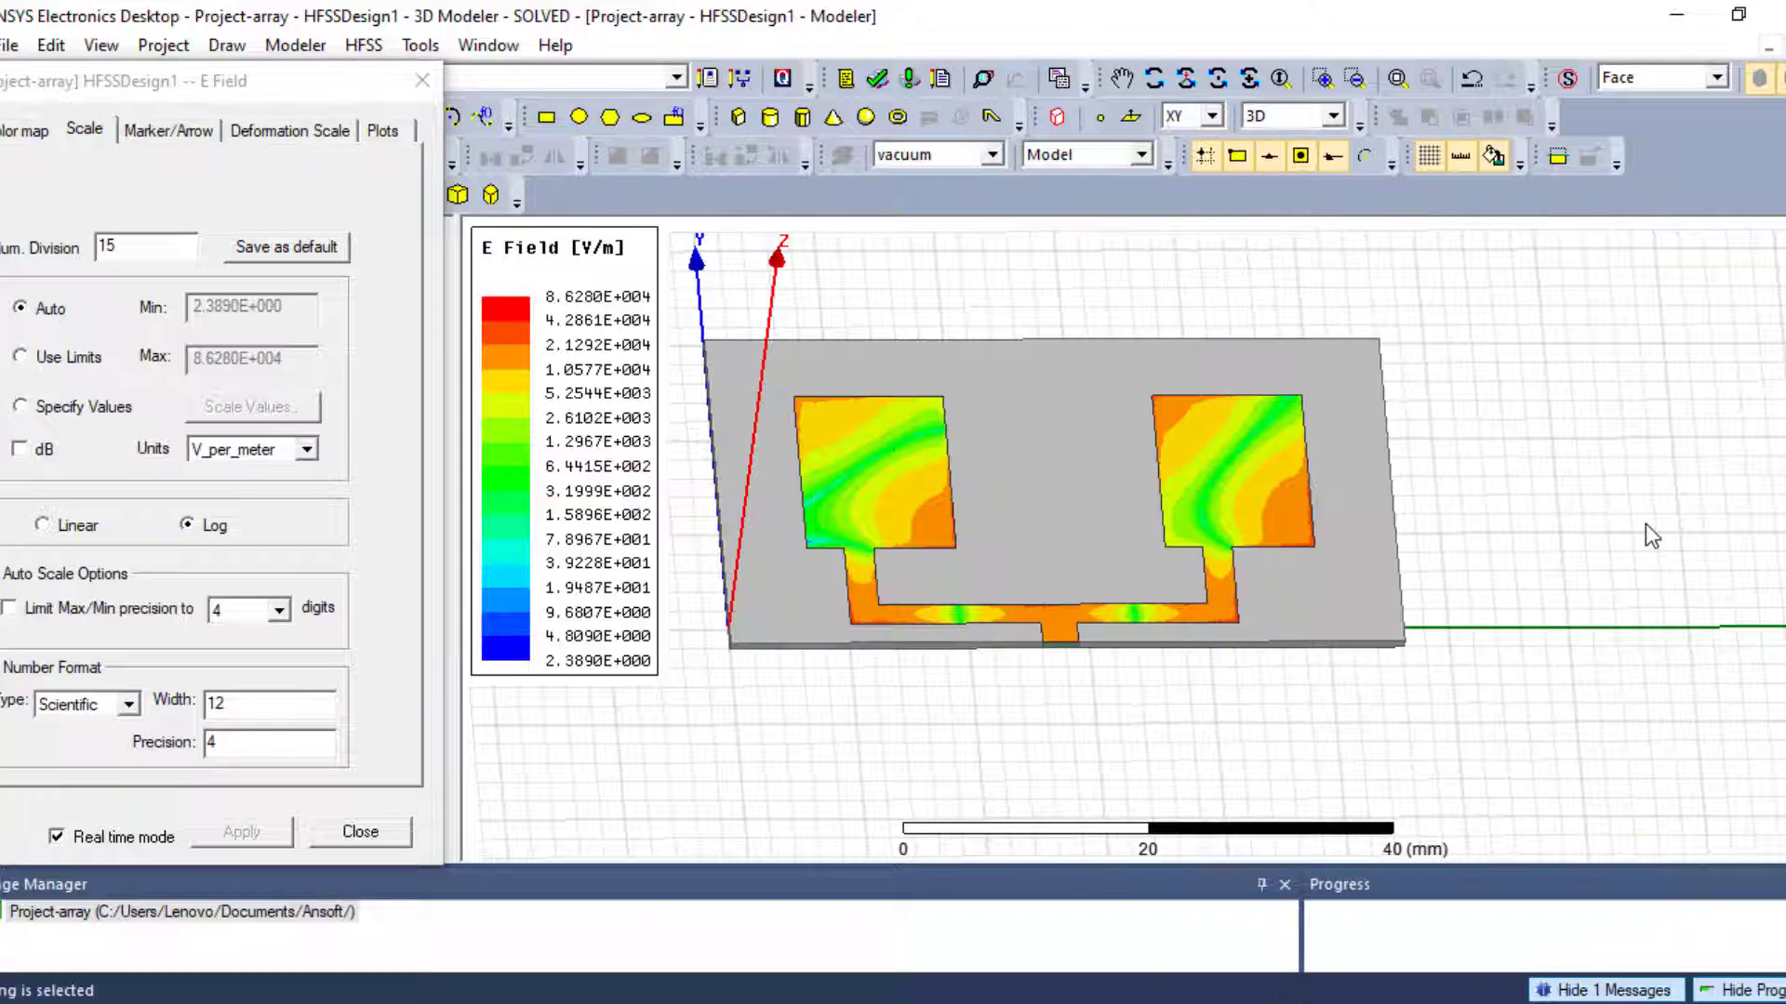
left_click(360, 833)
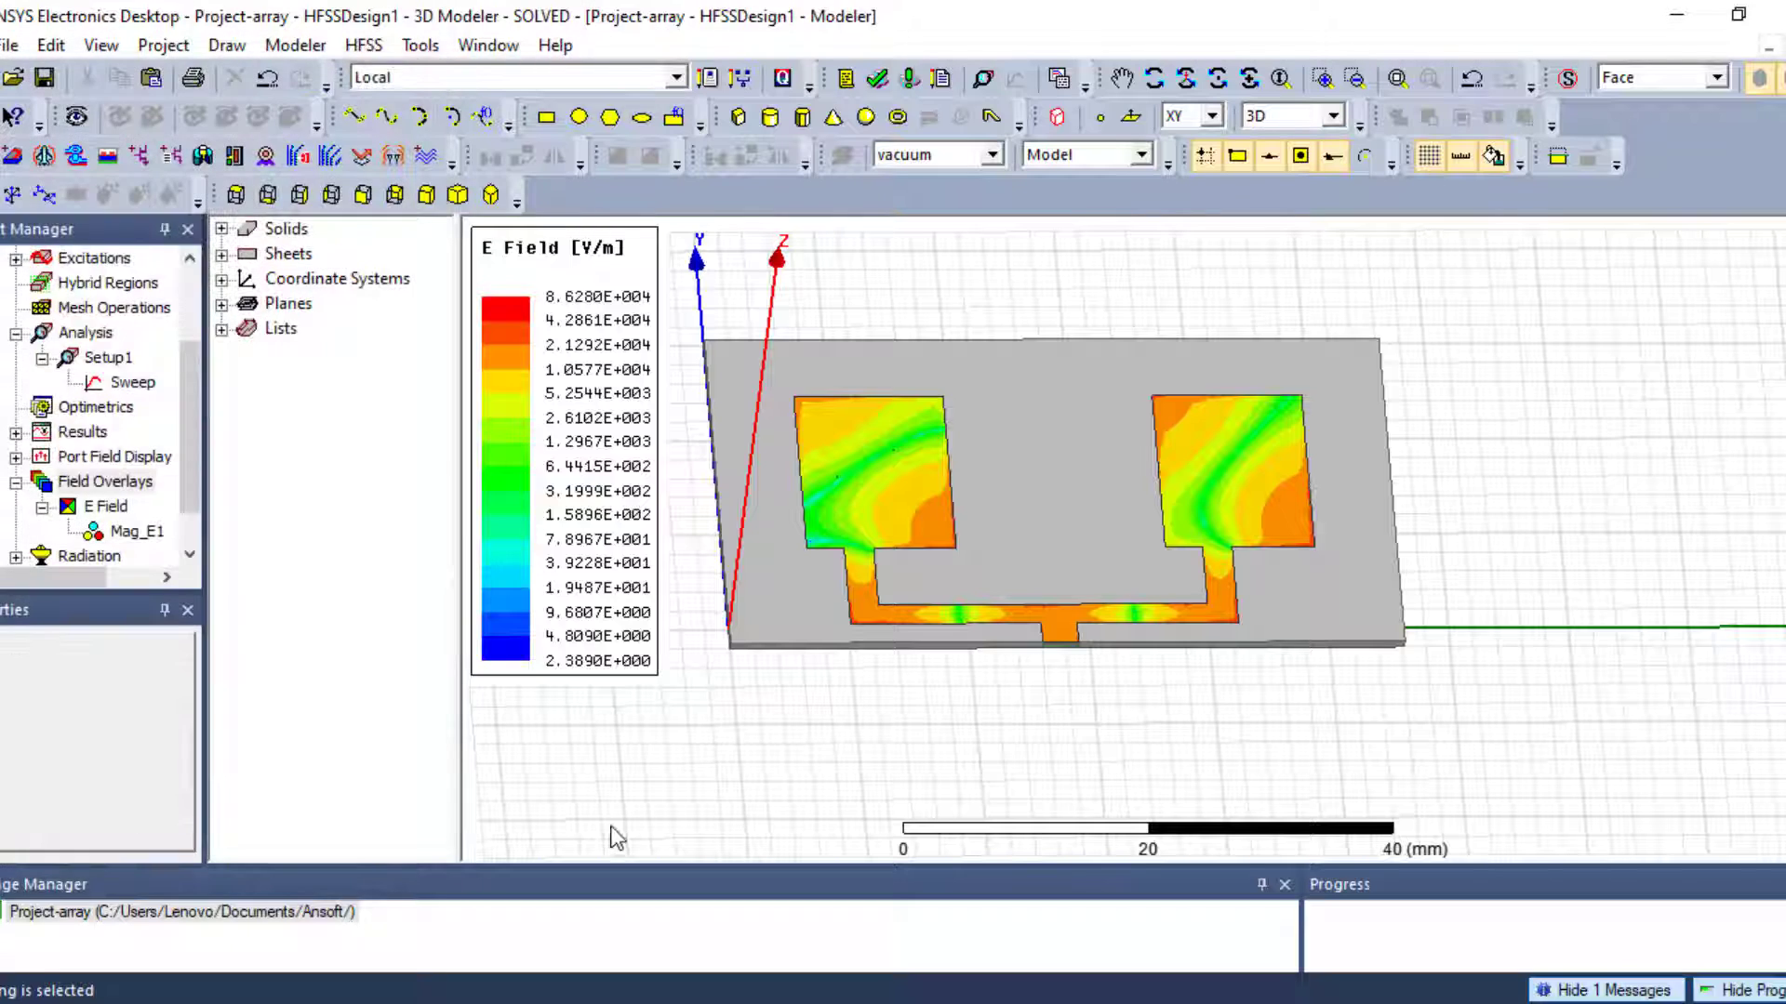